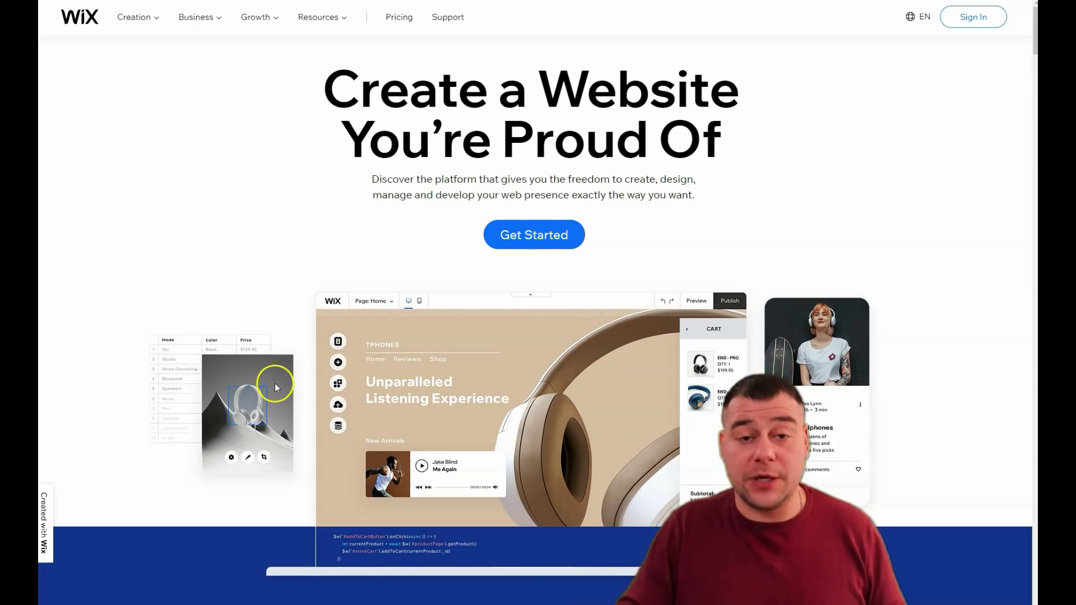
Step: Scroll down through the Wix homepage and back up to look it over
{"action": "scroll", "coordinate": [276, 382], "scroll_direction": "down", "scroll_amount": 15}
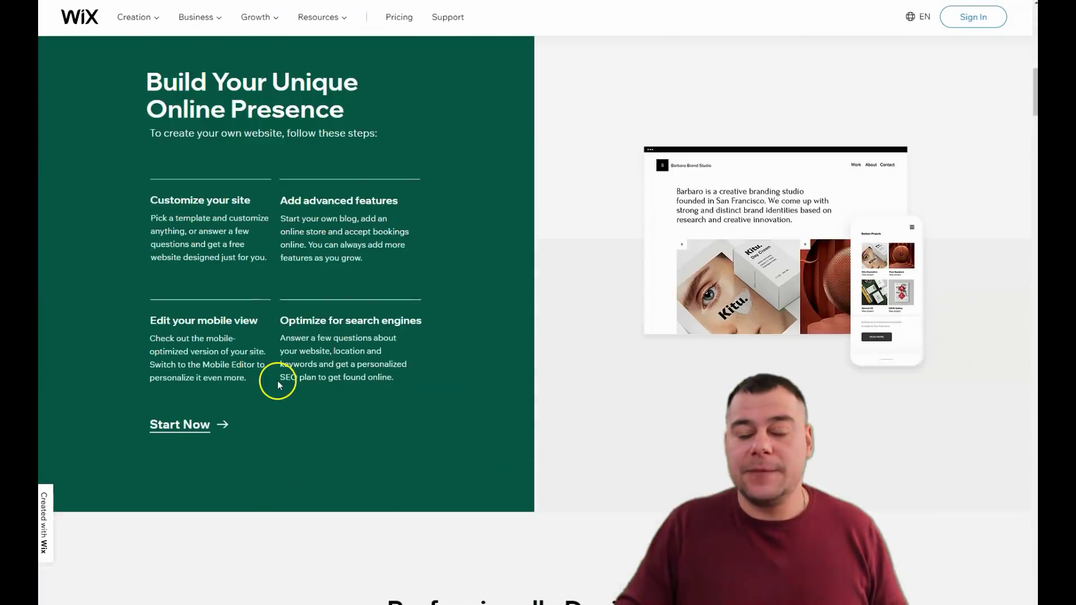
{"action": "scroll", "coordinate": [277, 381], "scroll_direction": "down", "scroll_amount": 15}
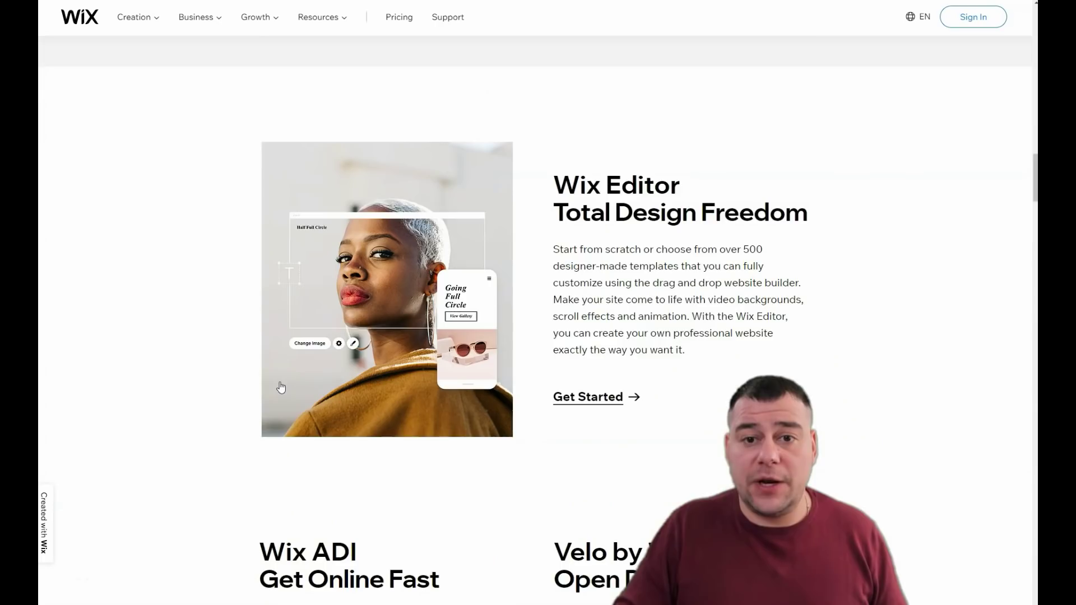
{"action": "scroll", "coordinate": [280, 387], "scroll_direction": "down", "scroll_amount": 15}
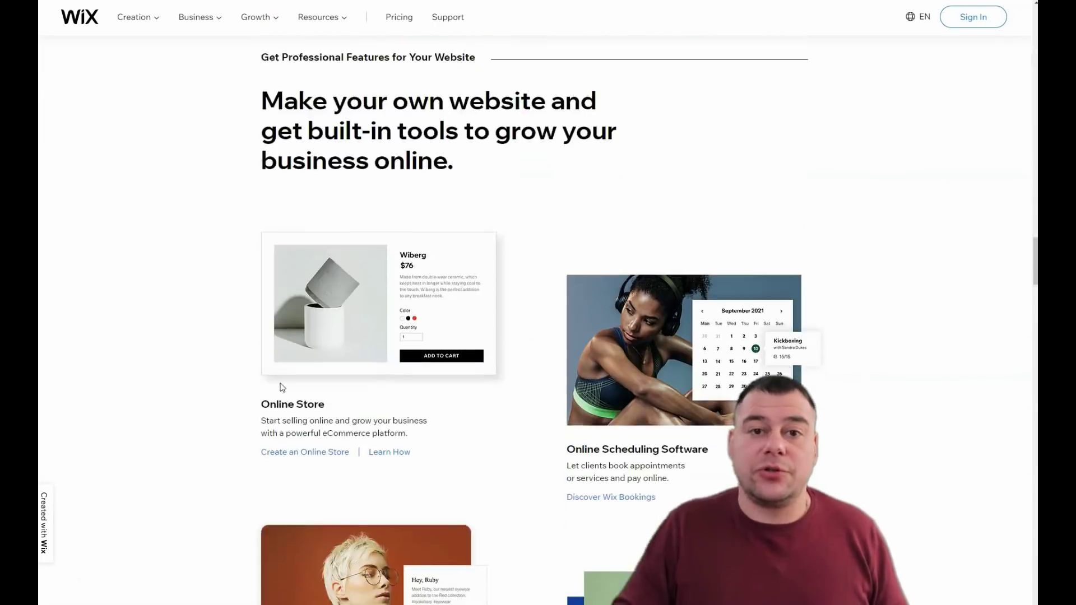
{"action": "scroll", "coordinate": [282, 387], "scroll_direction": "down", "scroll_amount": 15}
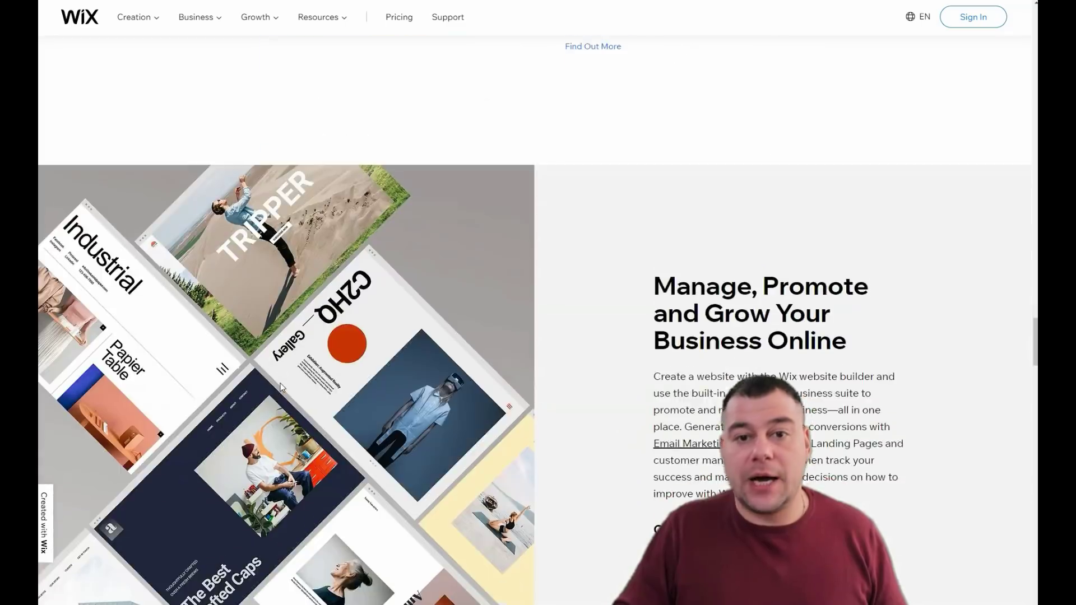
{"action": "scroll", "coordinate": [281, 386], "scroll_direction": "down", "scroll_amount": 15}
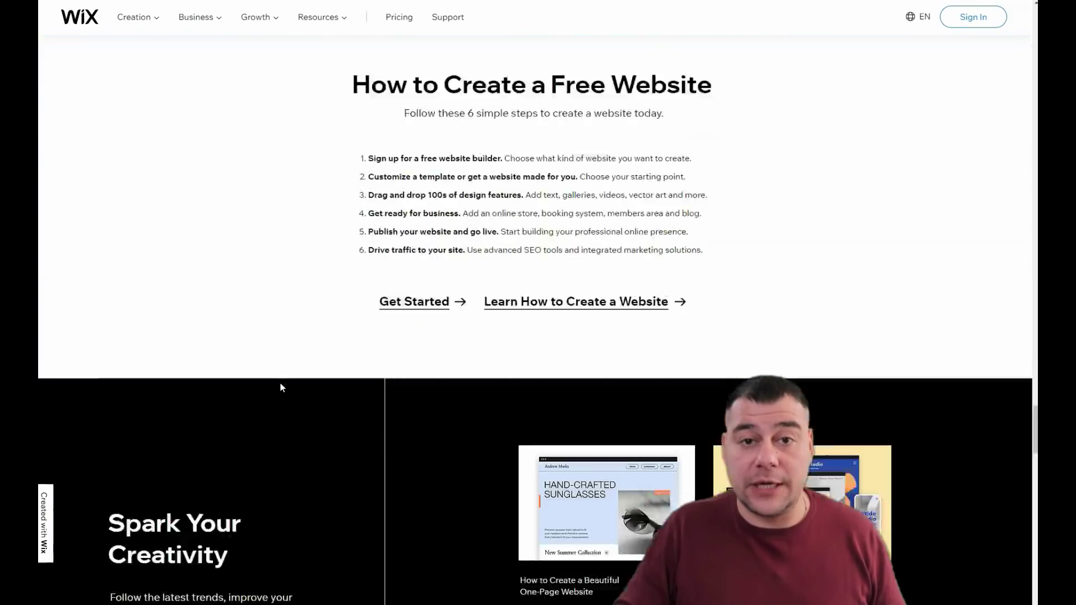
{"action": "scroll", "coordinate": [280, 387], "scroll_direction": "up", "scroll_amount": 14}
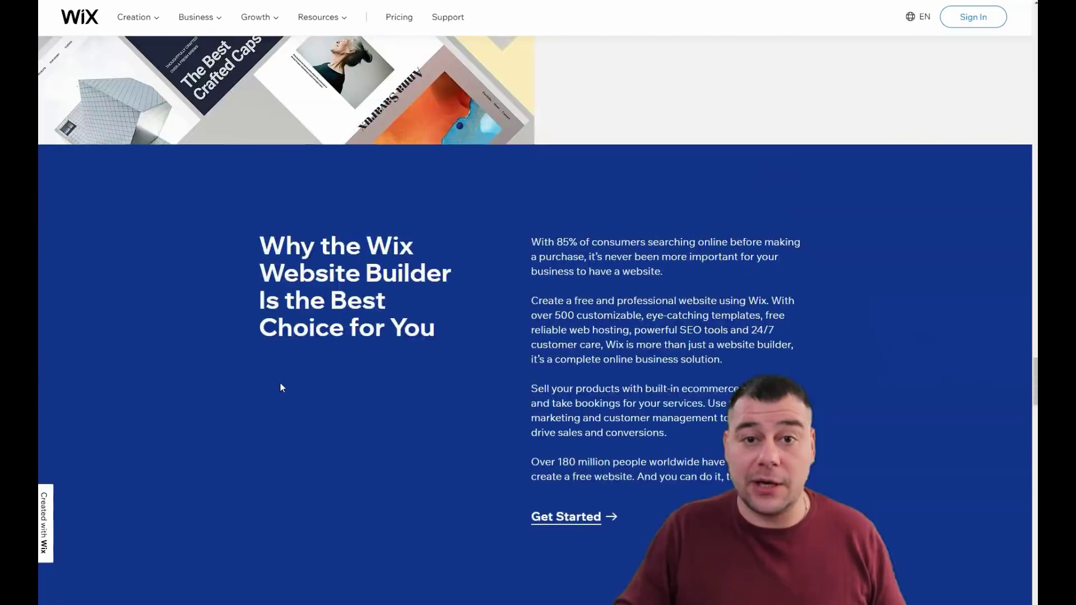
{"action": "scroll", "coordinate": [282, 387], "scroll_direction": "up", "scroll_amount": 15}
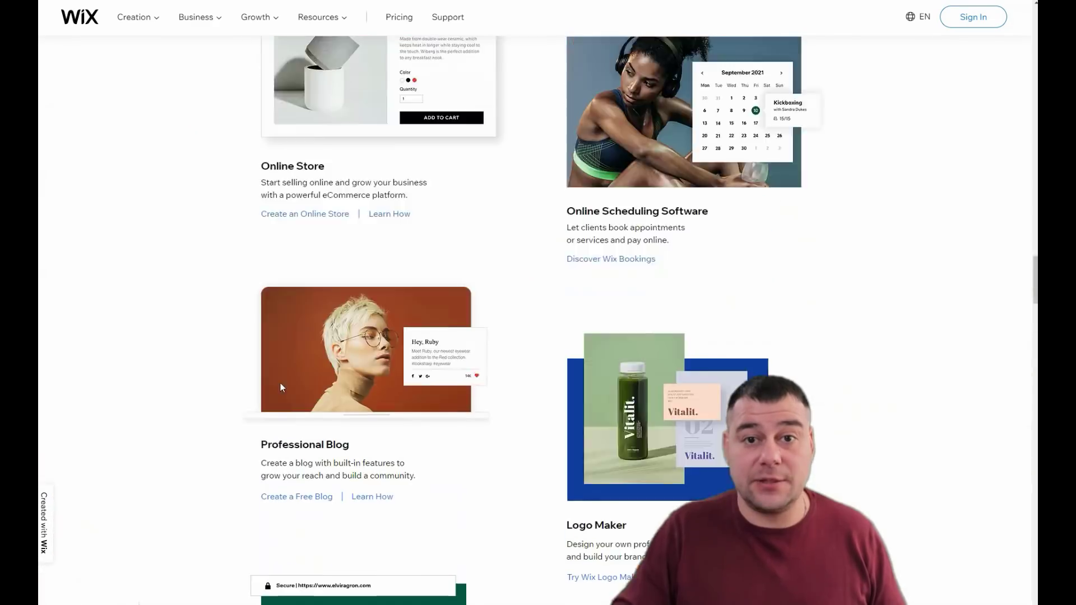
{"action": "scroll", "coordinate": [281, 388], "scroll_direction": "up", "scroll_amount": 15}
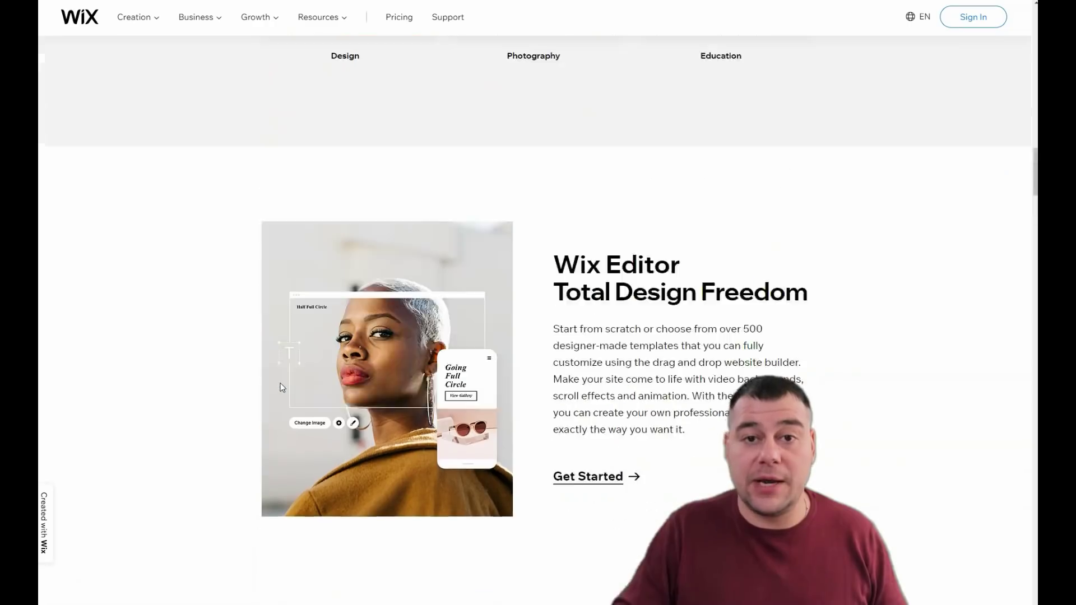
{"action": "scroll", "coordinate": [283, 387], "scroll_direction": "up", "scroll_amount": 15}
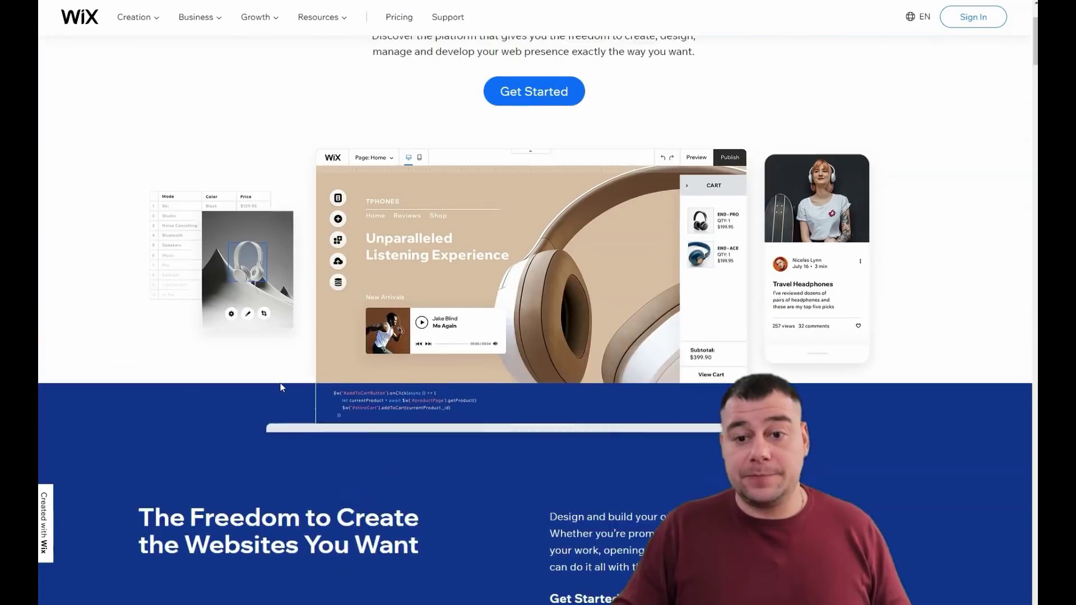
{"action": "scroll", "coordinate": [281, 387], "scroll_direction": "up", "scroll_amount": 3}
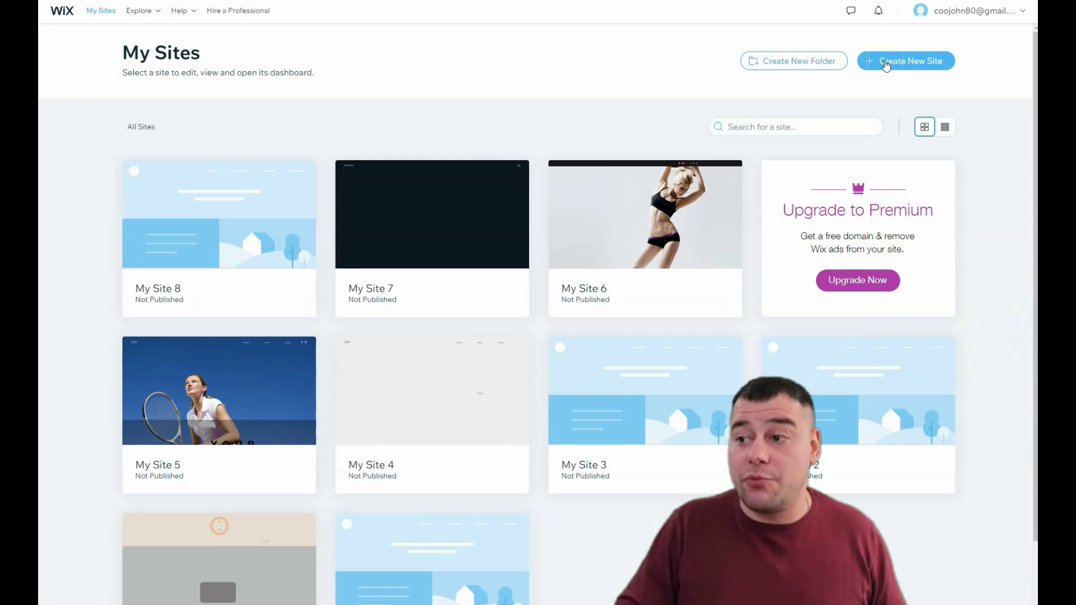
Step: Create a new site and pick the 'Other' website category
{"action": "left_click", "coordinate": [885, 63]}
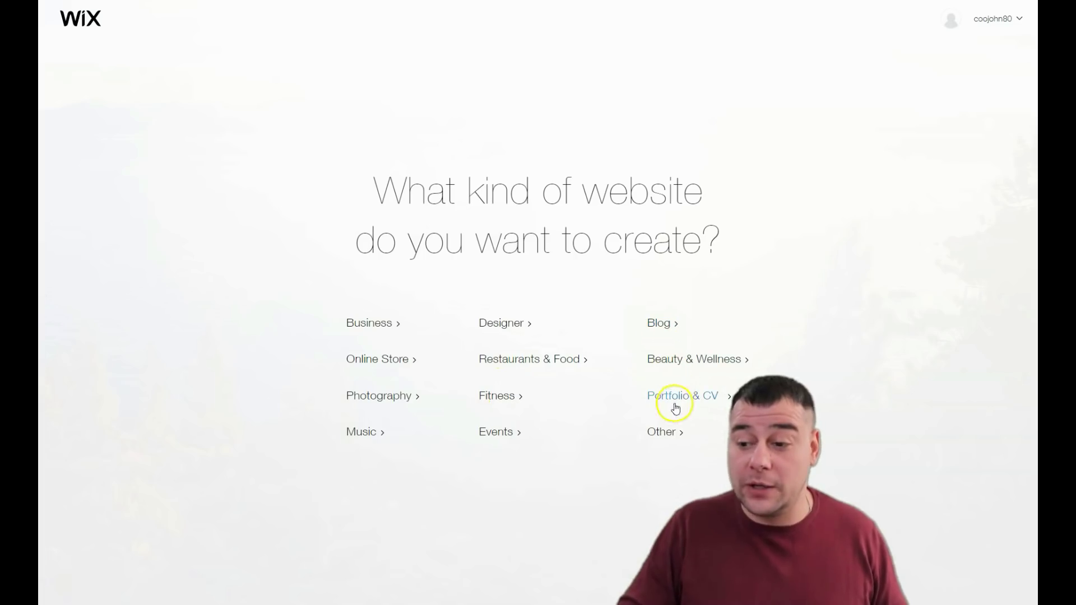
{"action": "left_click", "coordinate": [675, 435]}
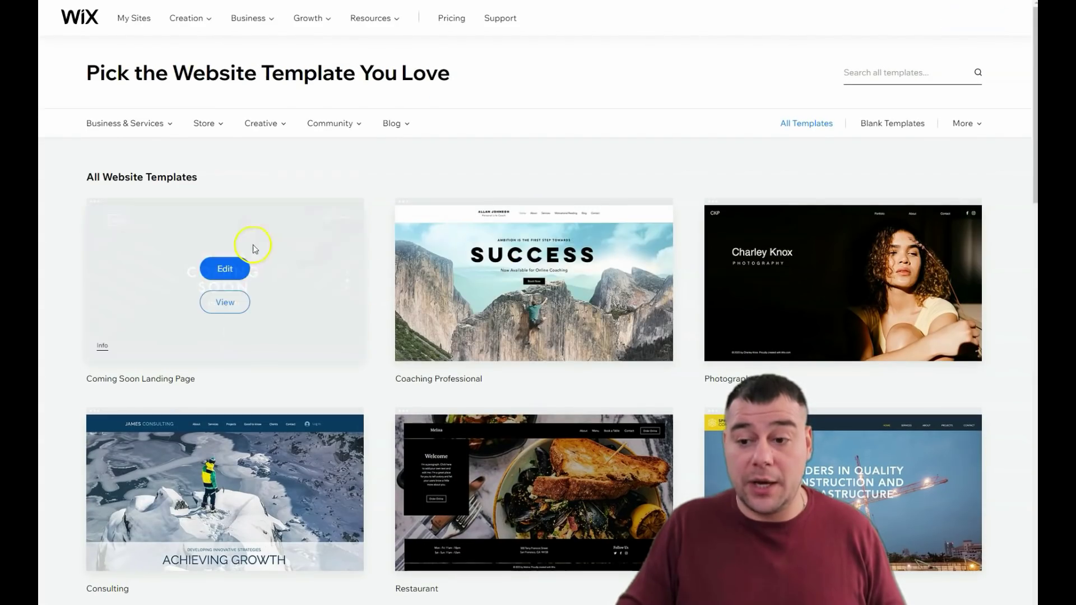
Step: Scroll through the template gallery, paging ahead to the third page of templates
{"action": "scroll", "coordinate": [404, 272], "scroll_direction": "down", "scroll_amount": 10}
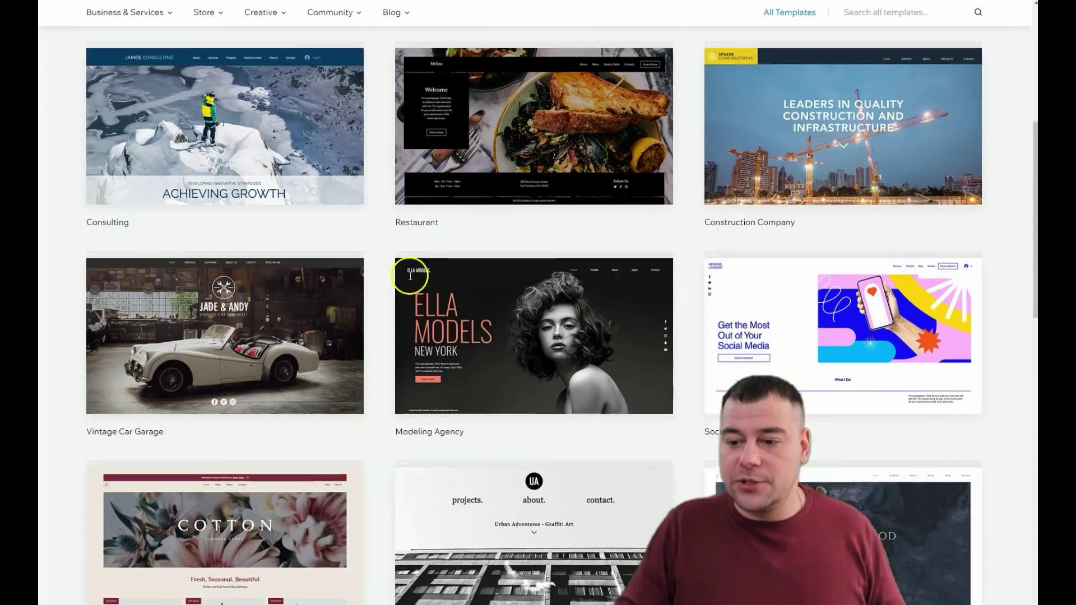
{"action": "scroll", "coordinate": [378, 231], "scroll_direction": "down", "scroll_amount": 3}
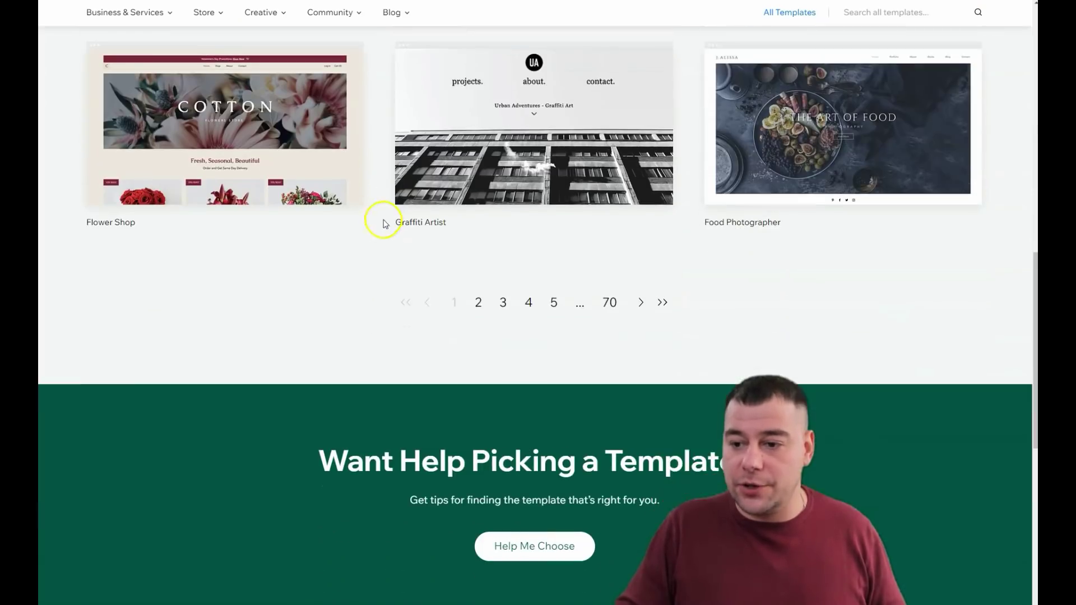
{"action": "left_click", "coordinate": [478, 306]}
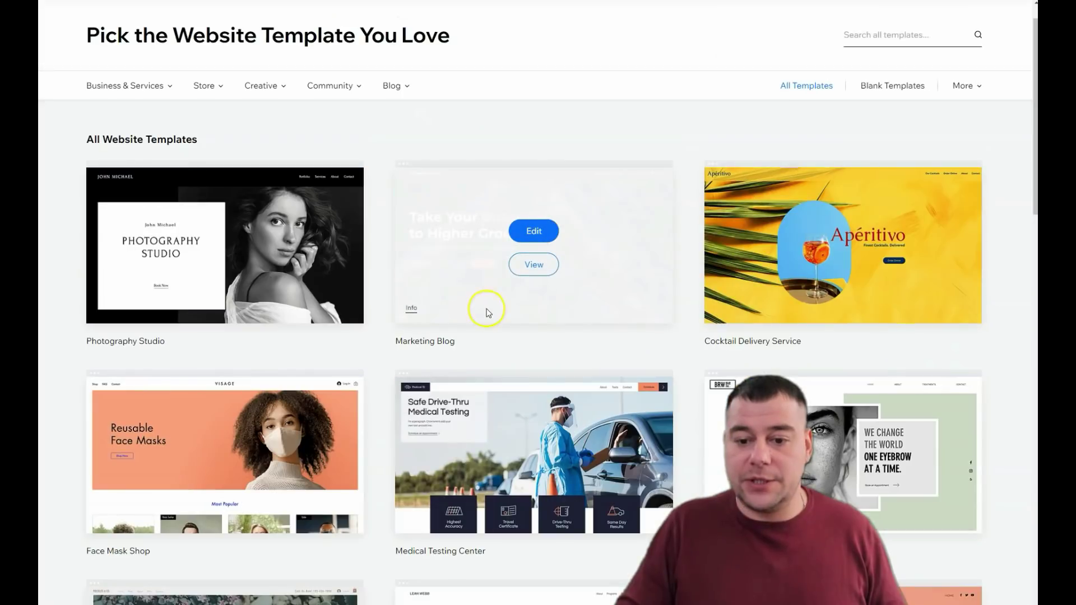
{"action": "scroll", "coordinate": [489, 313], "scroll_direction": "down", "scroll_amount": 2}
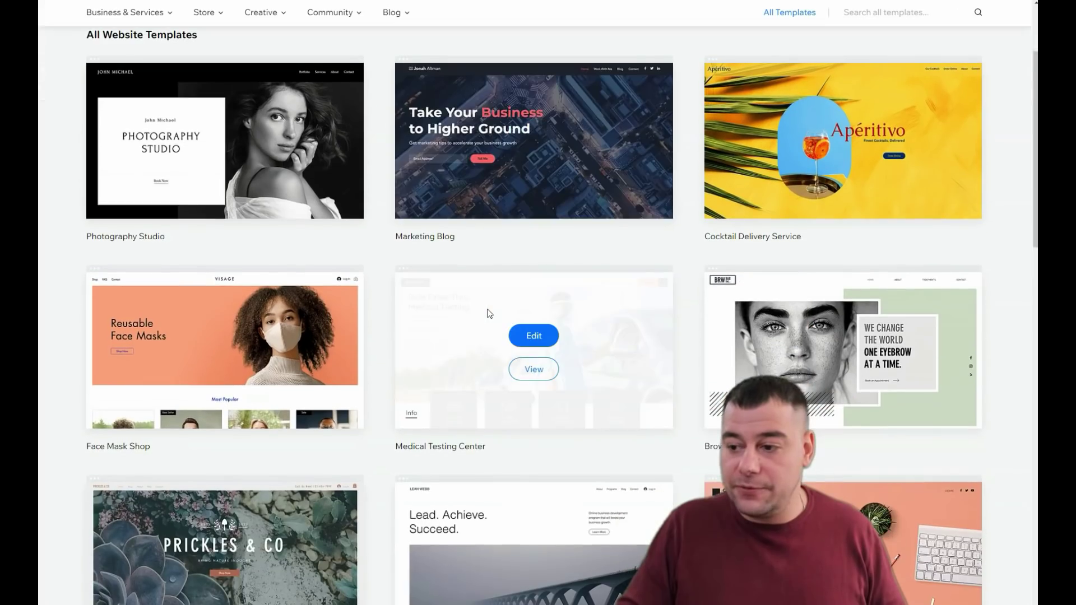
{"action": "scroll", "coordinate": [492, 305], "scroll_direction": "down", "scroll_amount": 2}
{"action": "scroll", "coordinate": [462, 240], "scroll_direction": "down", "scroll_amount": 5}
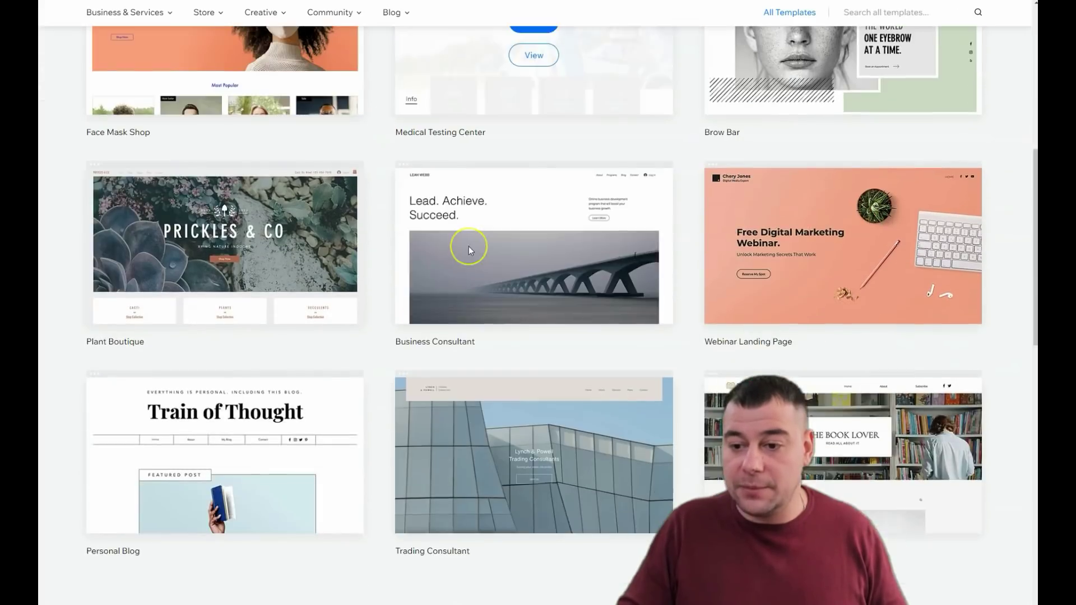
{"action": "scroll", "coordinate": [468, 250], "scroll_direction": "down", "scroll_amount": 5}
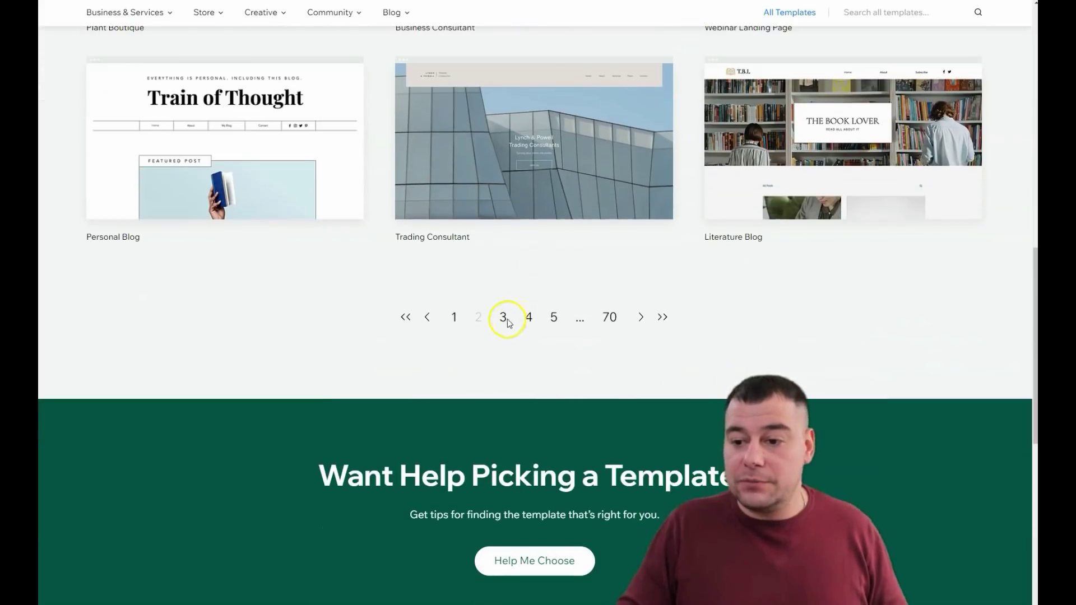
{"action": "left_click", "coordinate": [503, 318]}
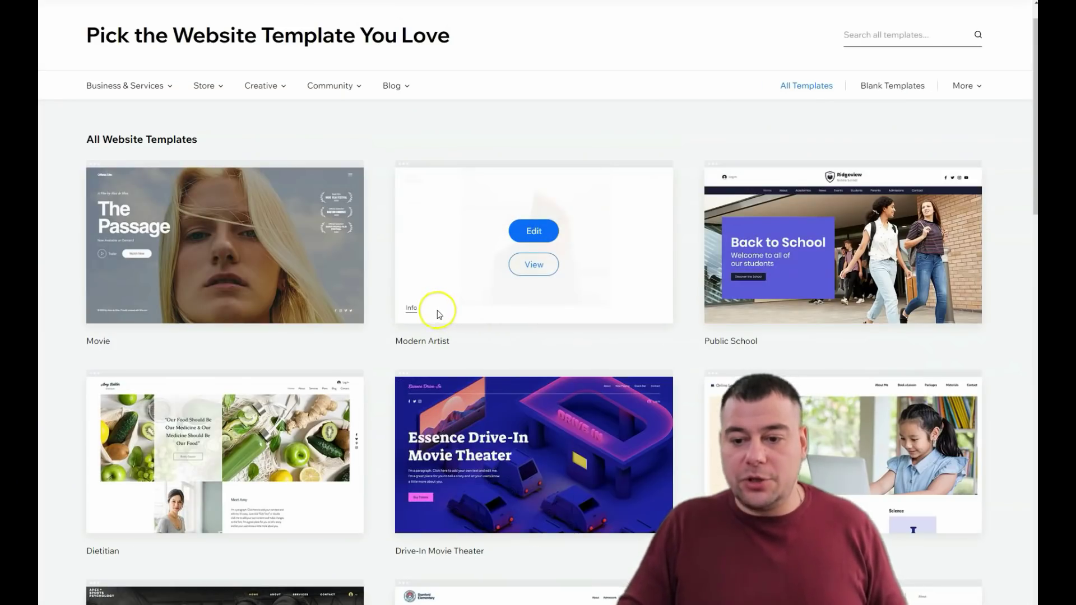
Step: Go to the fourth template page and open the Parenting Forum template for editing
{"action": "scroll", "coordinate": [443, 312], "scroll_direction": "down", "scroll_amount": 10}
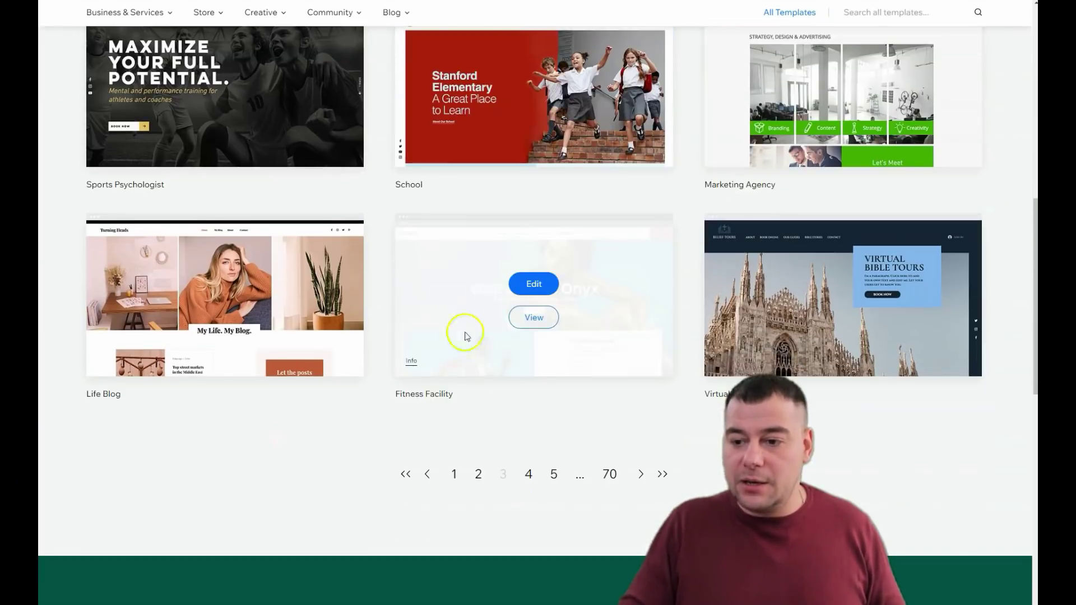
{"action": "left_click", "coordinate": [529, 474]}
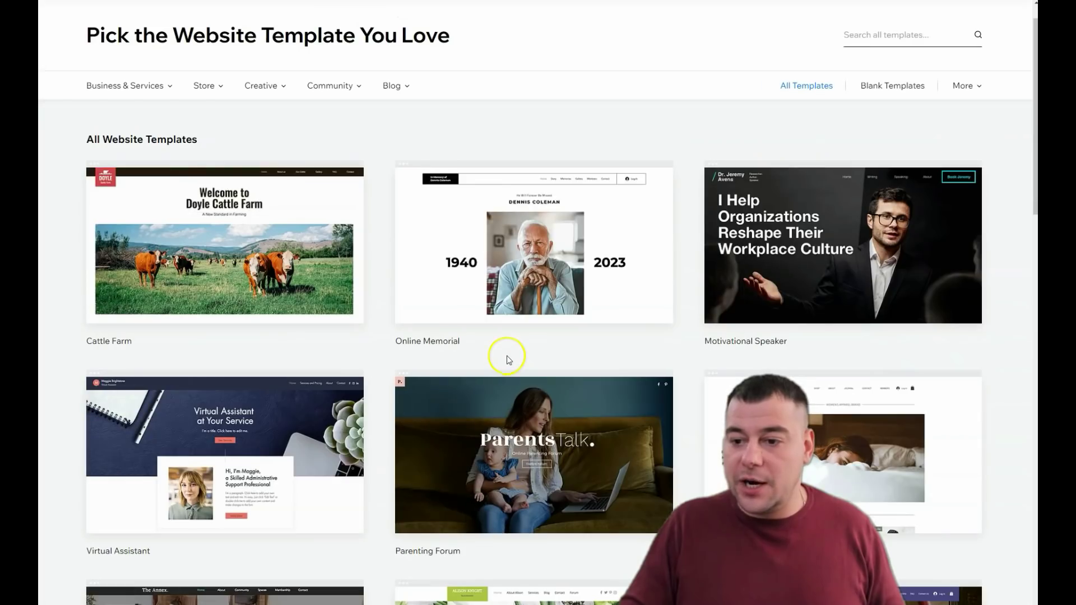
{"action": "mouse_move", "coordinate": [540, 437]}
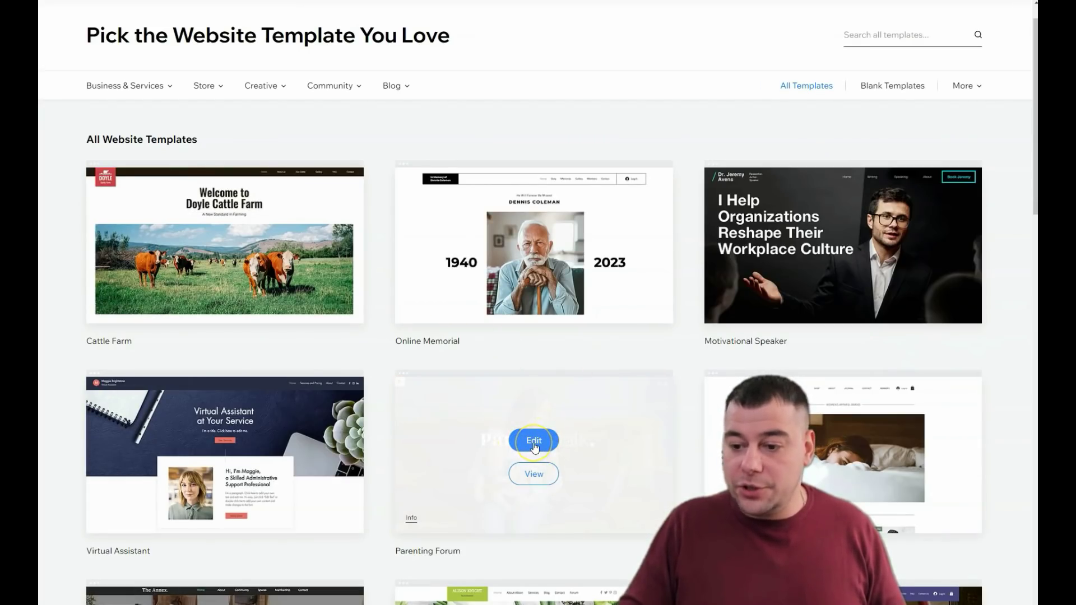
{"action": "left_click", "coordinate": [534, 442]}
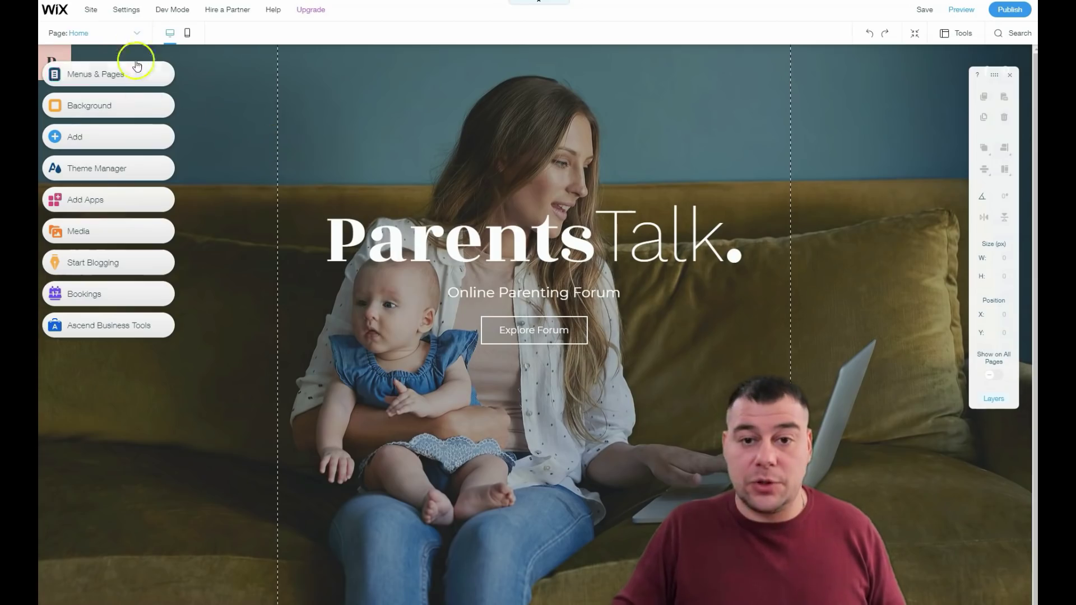
Step: Let the ParentsTalk Home page finish loading and look over the top bar menus
{"action": "mouse_move", "coordinate": [120, 11]}
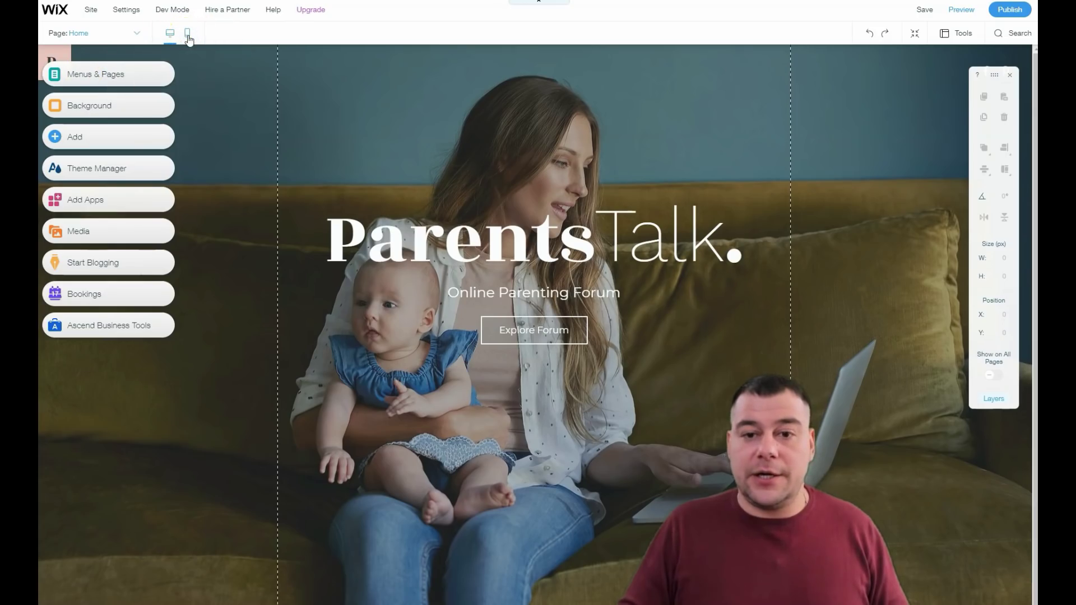
Step: Preview the site's mobile layout, then switch back to desktop editing
{"action": "left_click", "coordinate": [188, 35]}
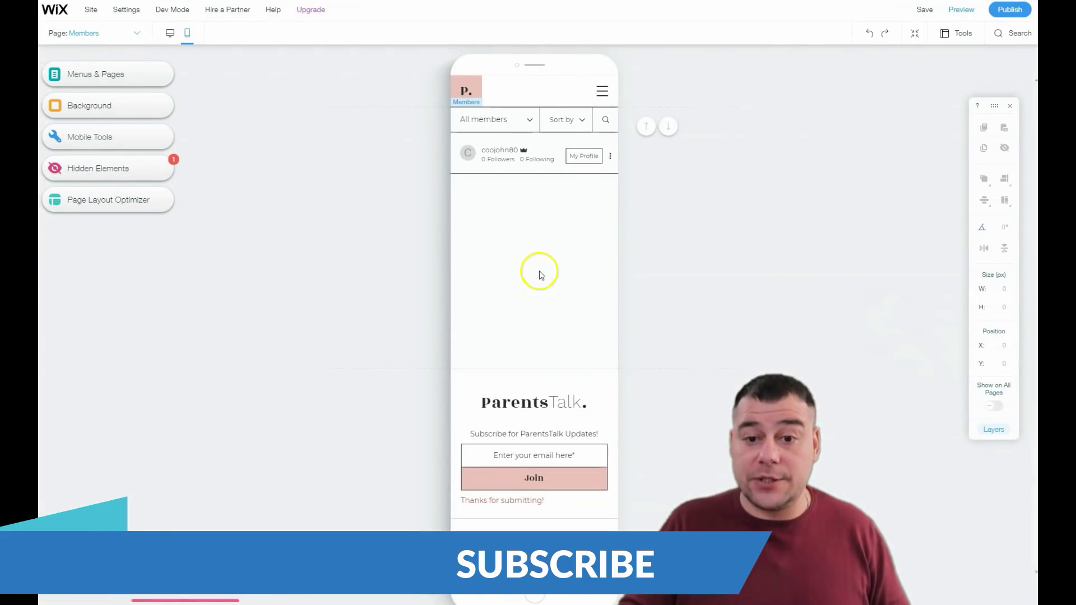
{"action": "left_click", "coordinate": [170, 38]}
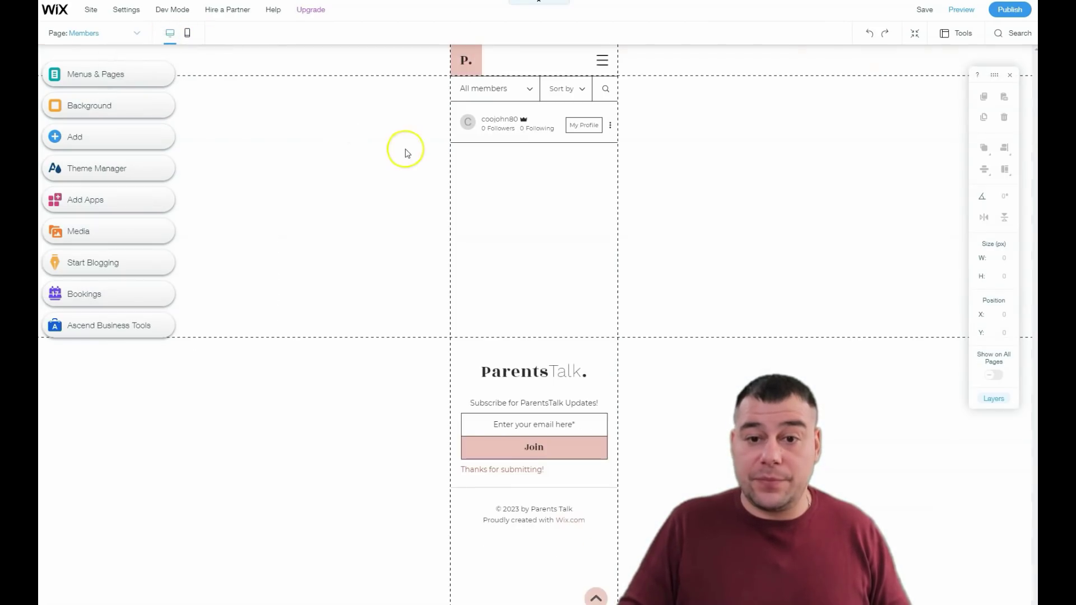
Step: Open the site page list and switch to the Home page
{"action": "left_click", "coordinate": [73, 78]}
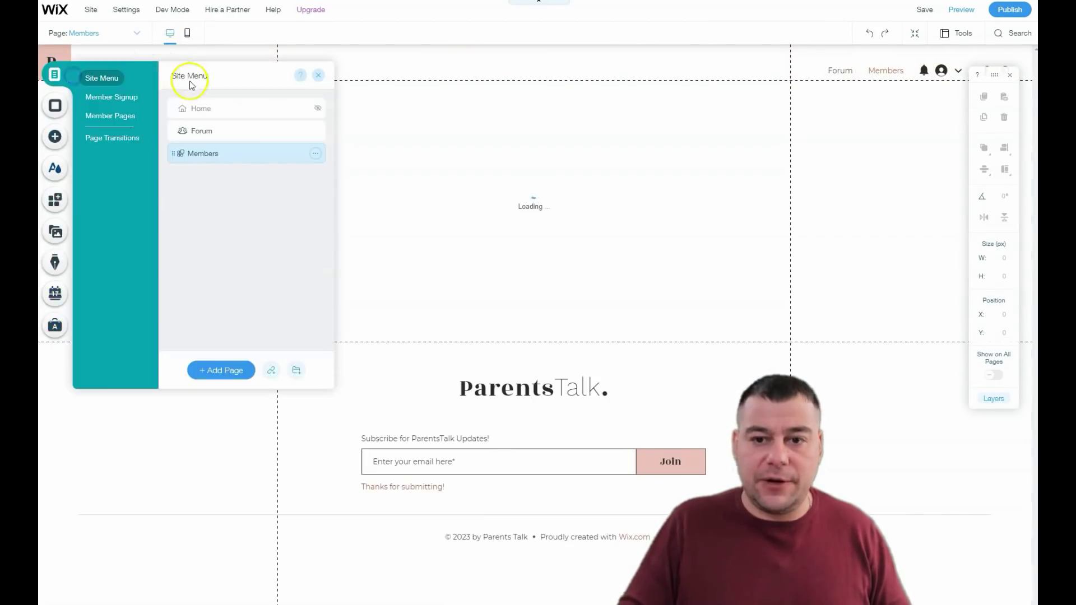
{"action": "left_click", "coordinate": [190, 109]}
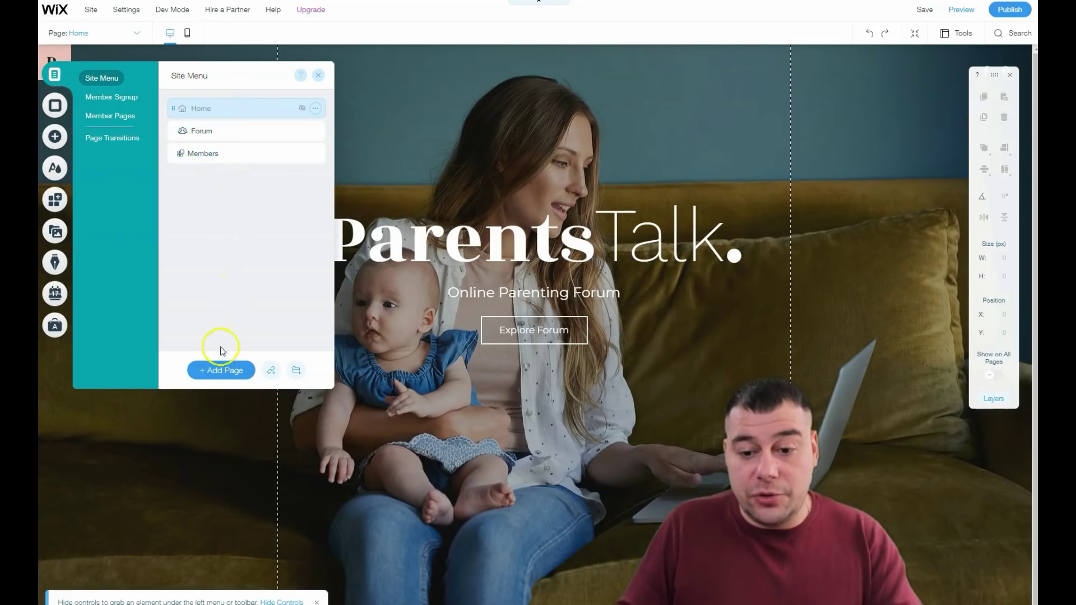
{"action": "left_click", "coordinate": [232, 372]}
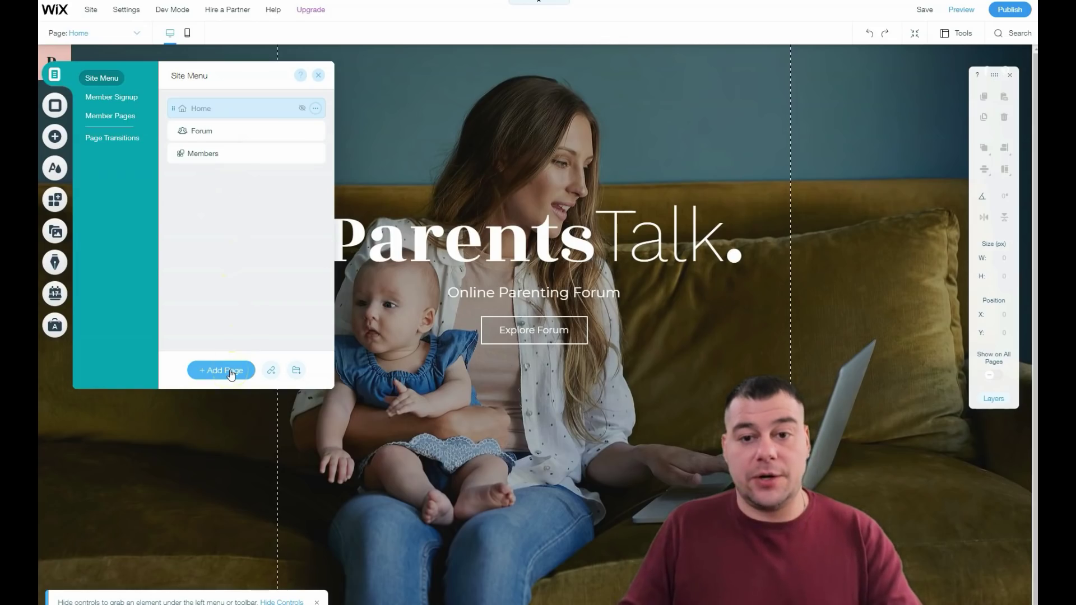
{"action": "left_click", "coordinate": [244, 198]}
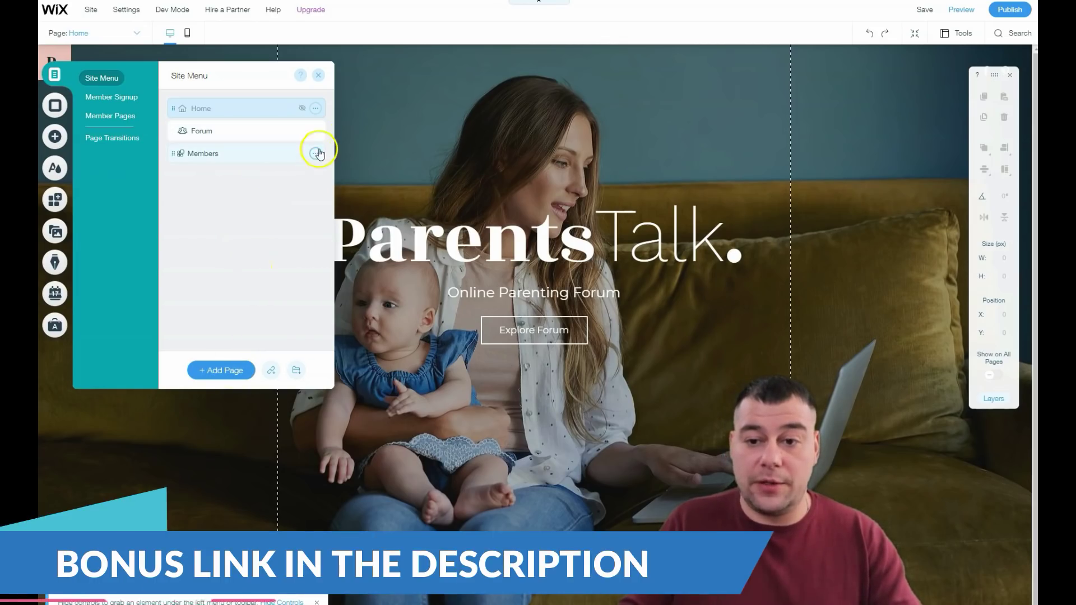
Step: Delete the Members page, then bring up the Home page's actions list
{"action": "left_click", "coordinate": [316, 153]}
{"action": "left_click", "coordinate": [350, 257]}
{"action": "left_click", "coordinate": [653, 359]}
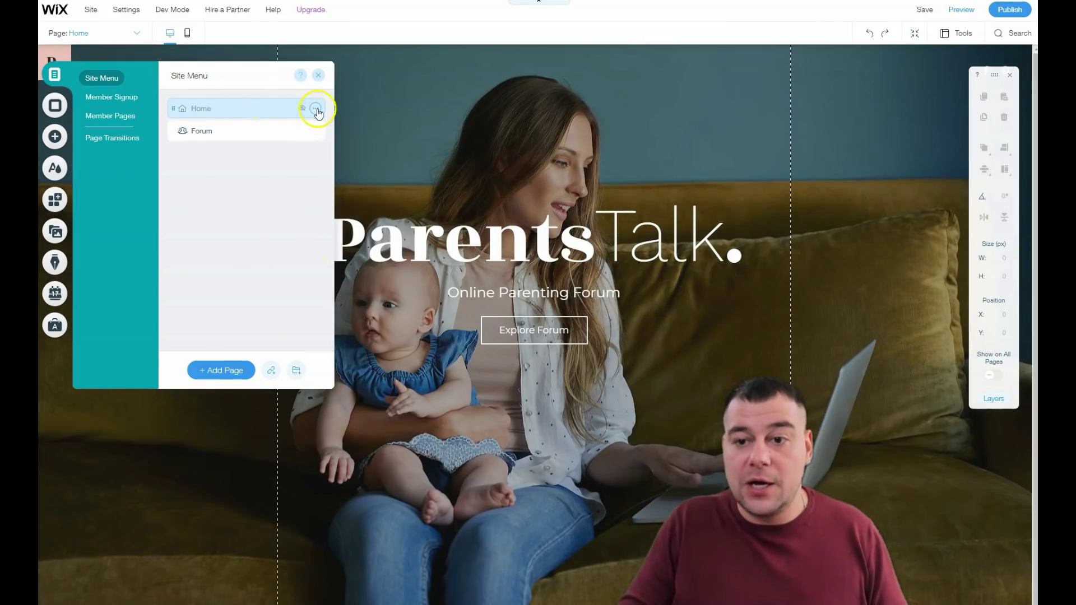
{"action": "left_click", "coordinate": [318, 109]}
Step: Review the Home page's Layouts and Permissions settings, then close the panels
{"action": "left_click", "coordinate": [351, 116]}
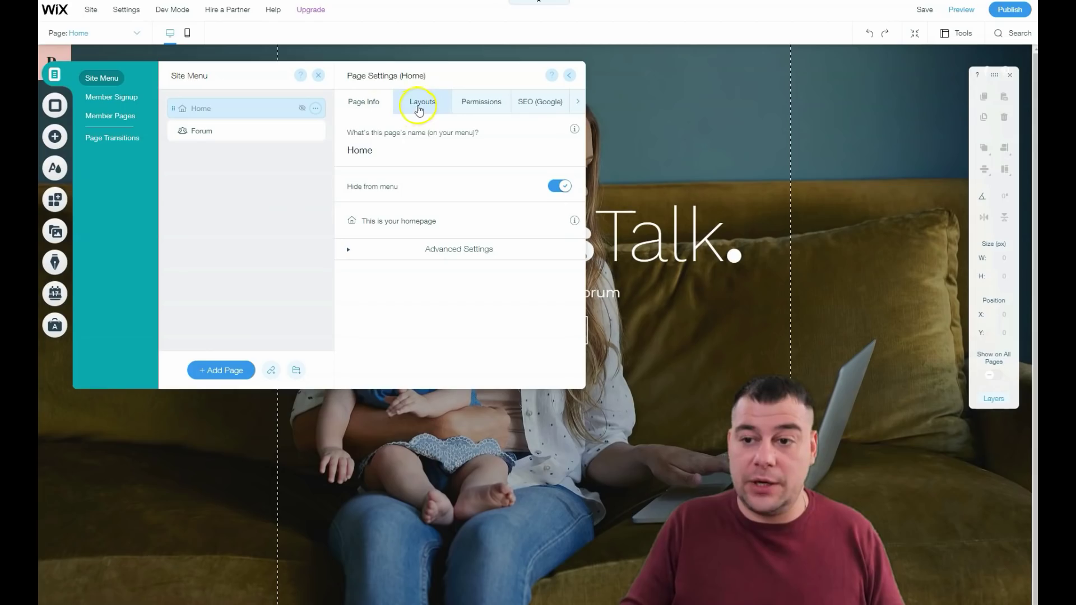
{"action": "left_click", "coordinate": [421, 106]}
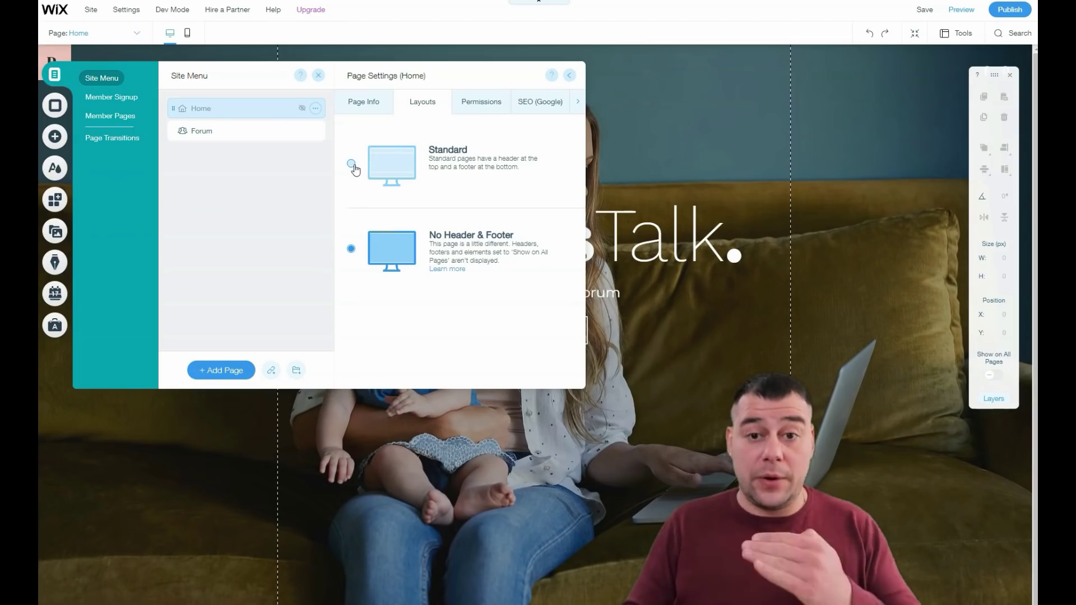
{"action": "left_click", "coordinate": [476, 114]}
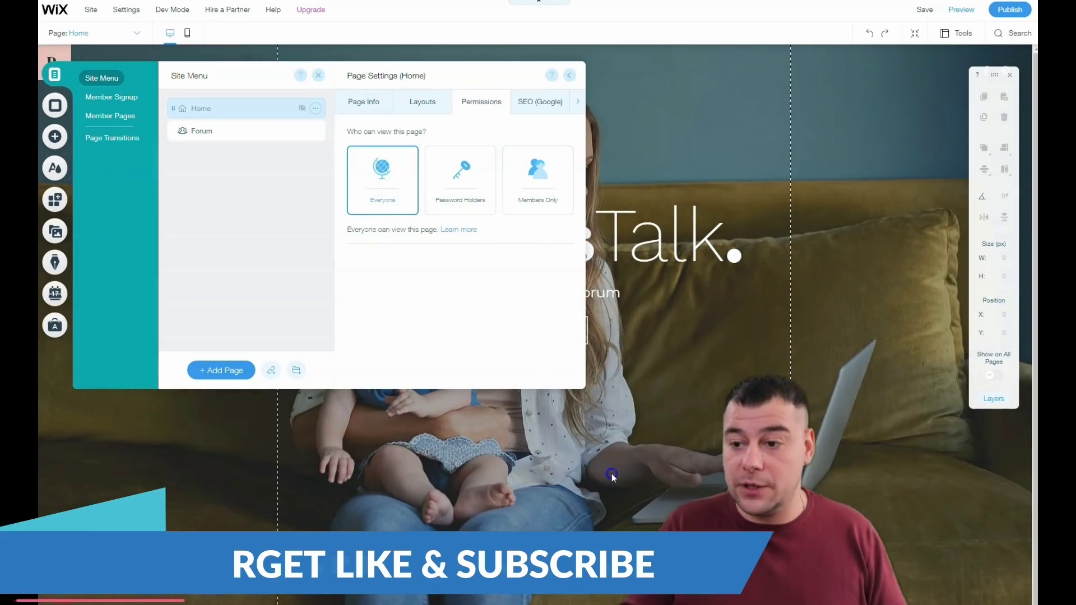
{"action": "left_click", "coordinate": [590, 318]}
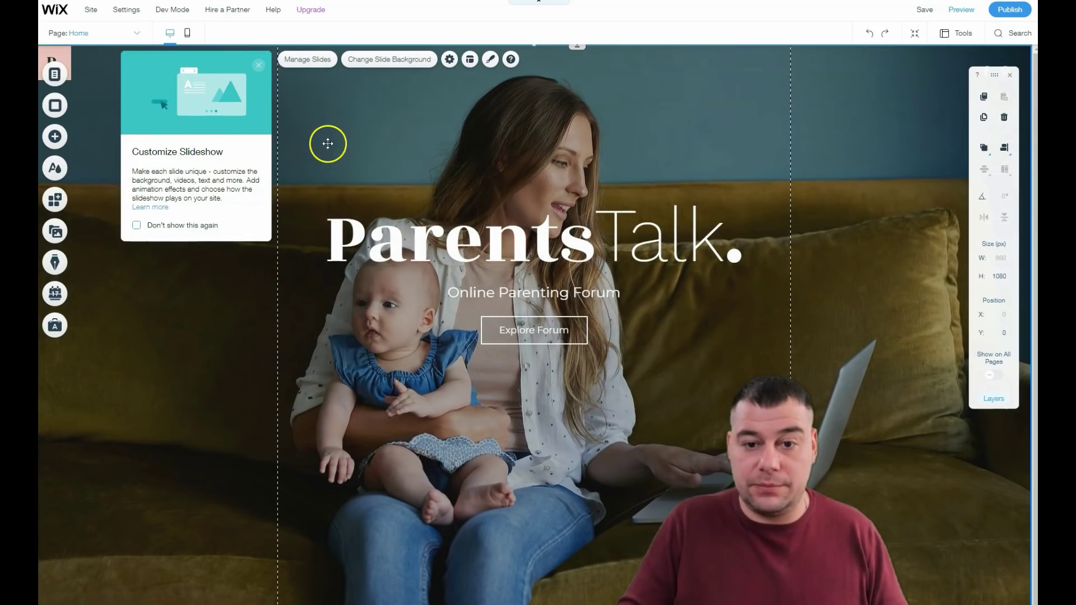
Step: Dismiss the slideshow tip and reopen the Home page's settings from the page list
{"action": "left_click", "coordinate": [258, 65]}
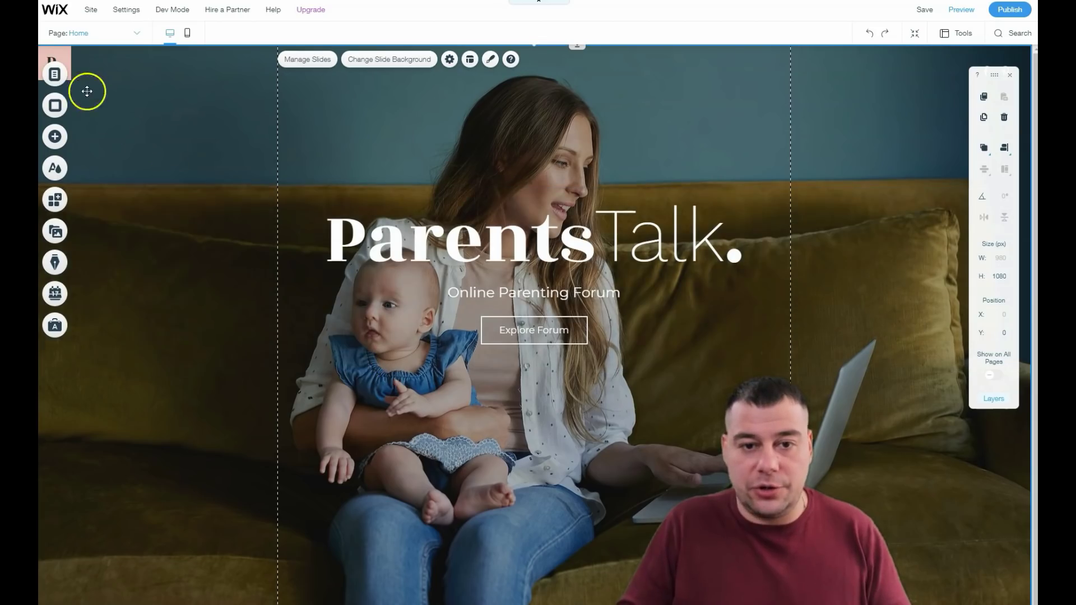
{"action": "left_click", "coordinate": [58, 79]}
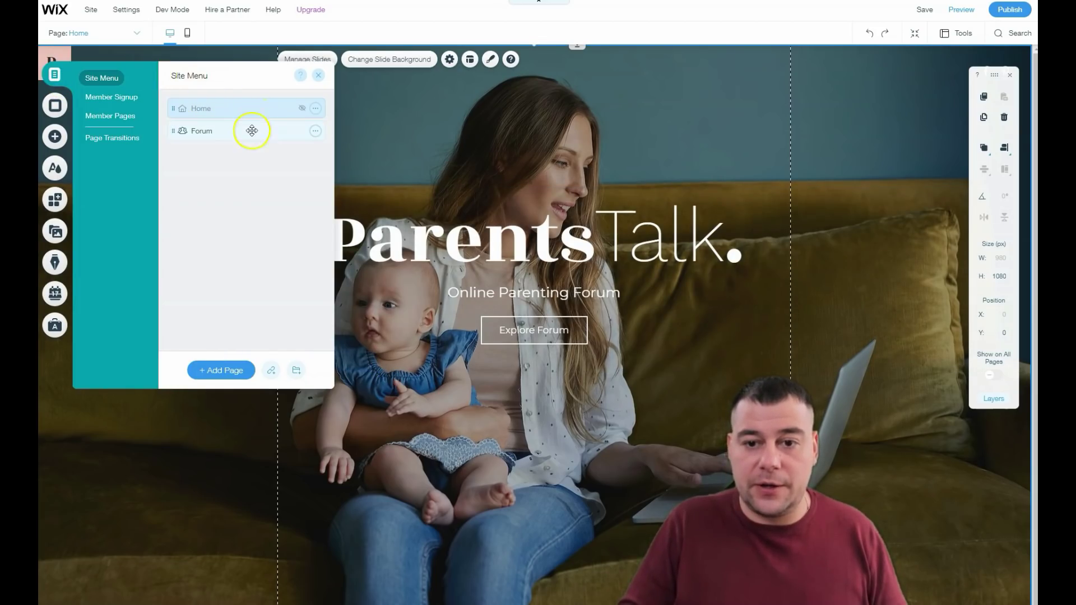
{"action": "left_click", "coordinate": [316, 108]}
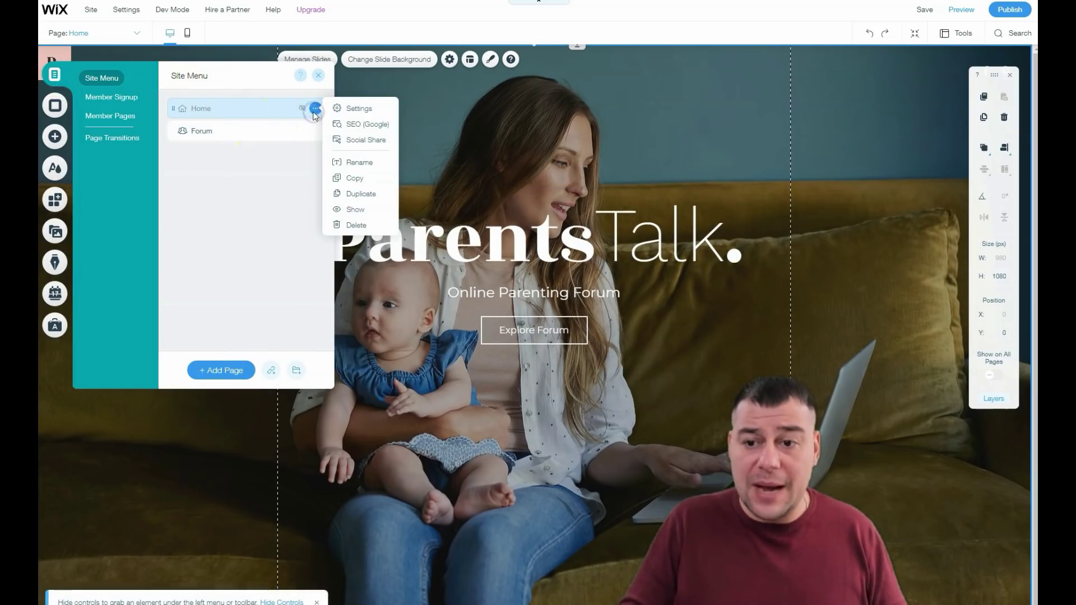
{"action": "left_click", "coordinate": [334, 113]}
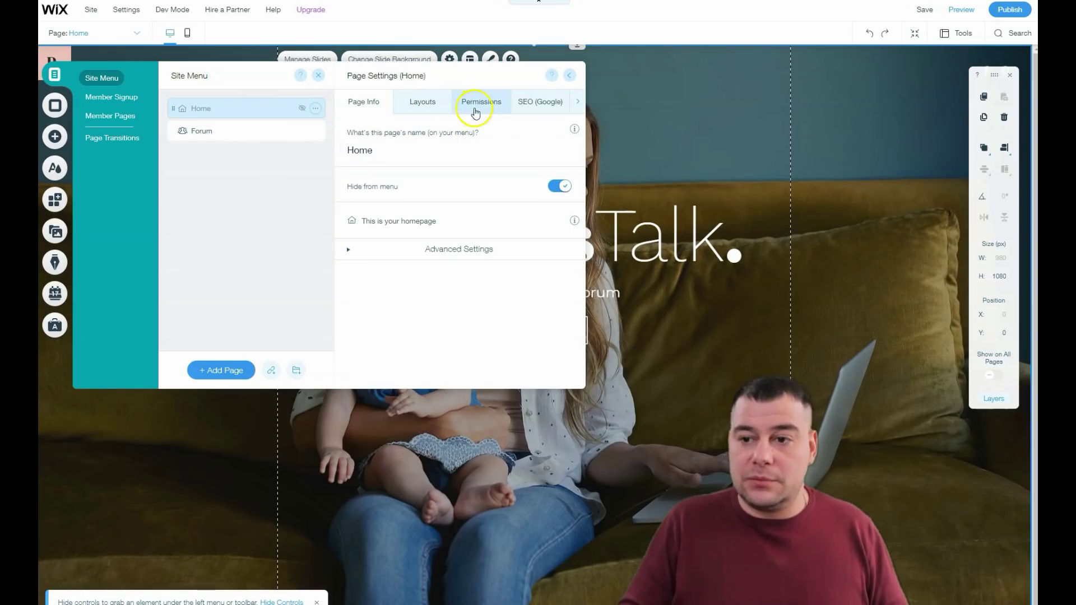
Step: Review the Home page's SEO (Google) and Social Share settings tabs
{"action": "left_click", "coordinate": [577, 101]}
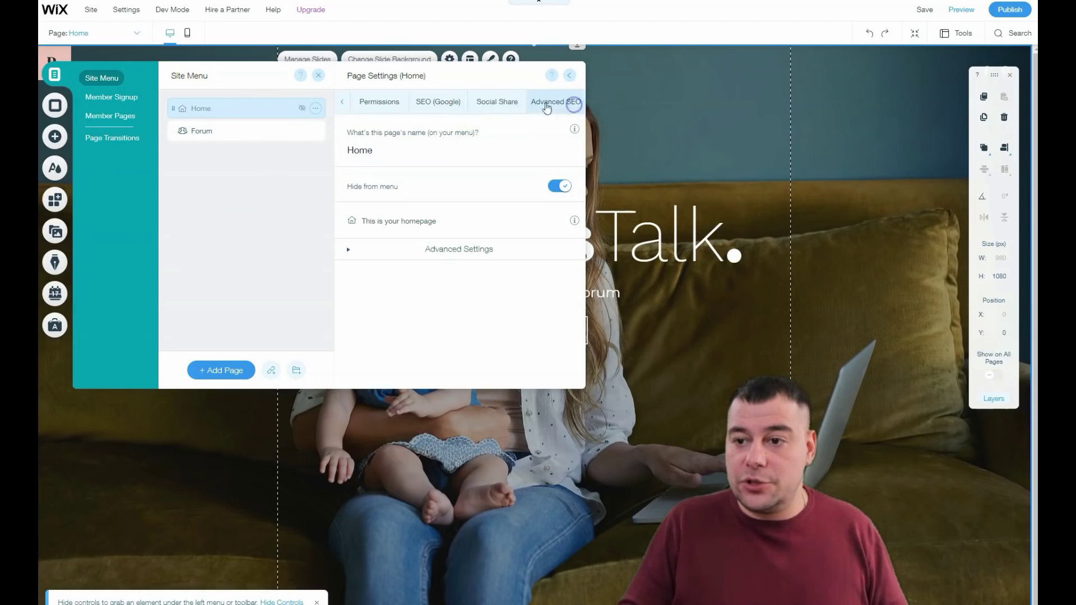
{"action": "left_click", "coordinate": [435, 106]}
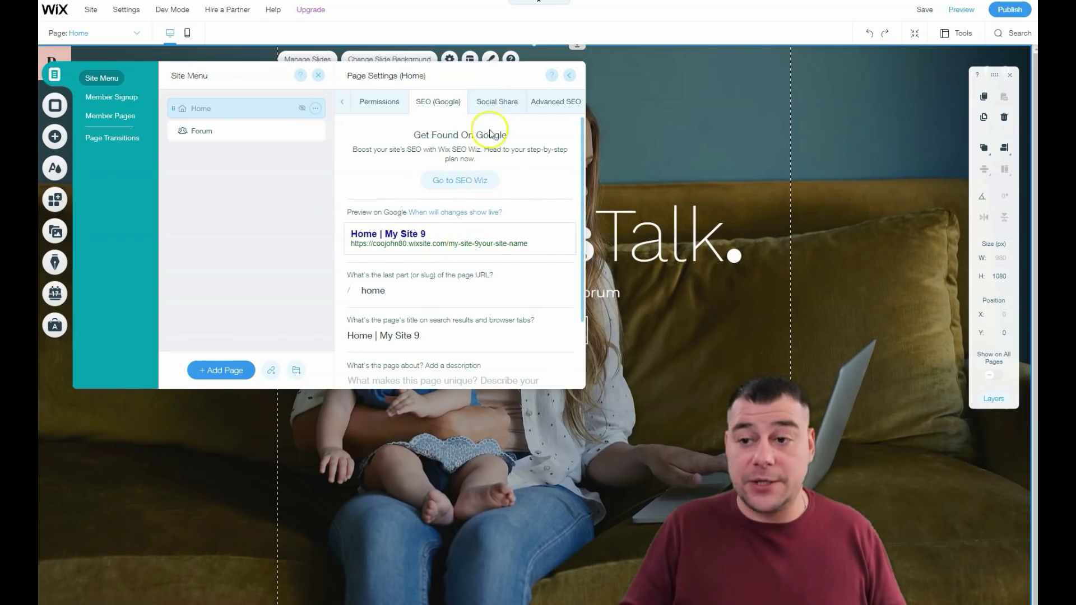
{"action": "left_click", "coordinate": [496, 104]}
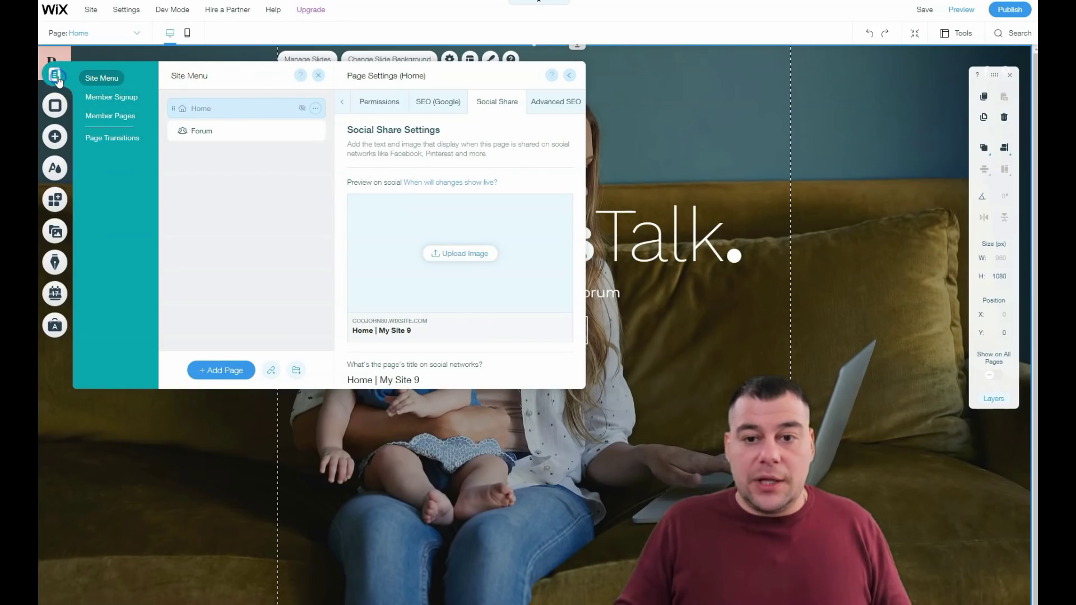
Step: Close the Home page settings and page list, and bring up Page Background options
{"action": "left_click", "coordinate": [569, 75]}
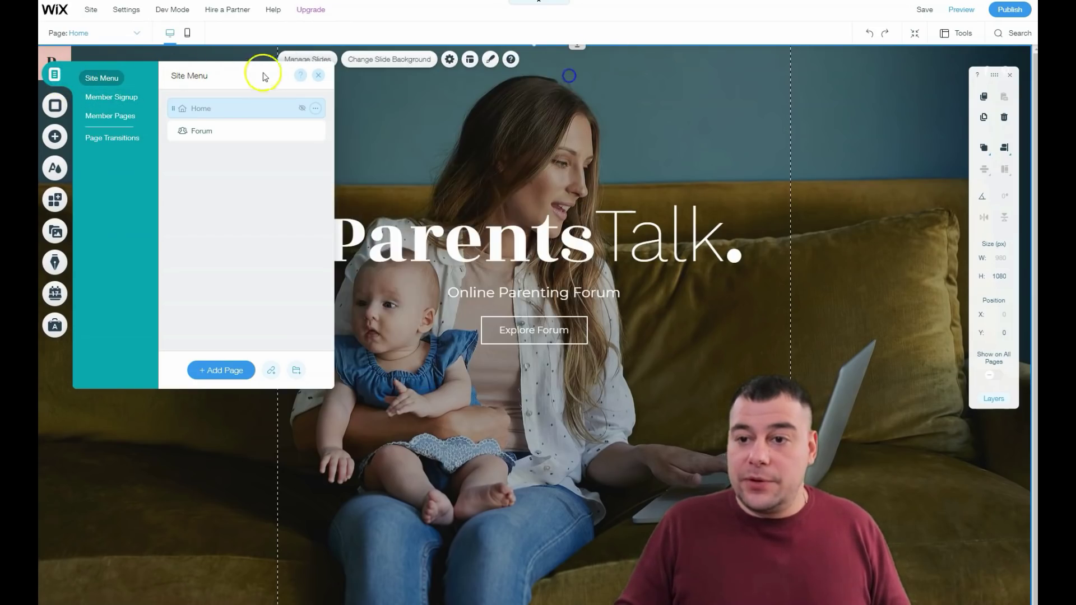
{"action": "left_click", "coordinate": [321, 76]}
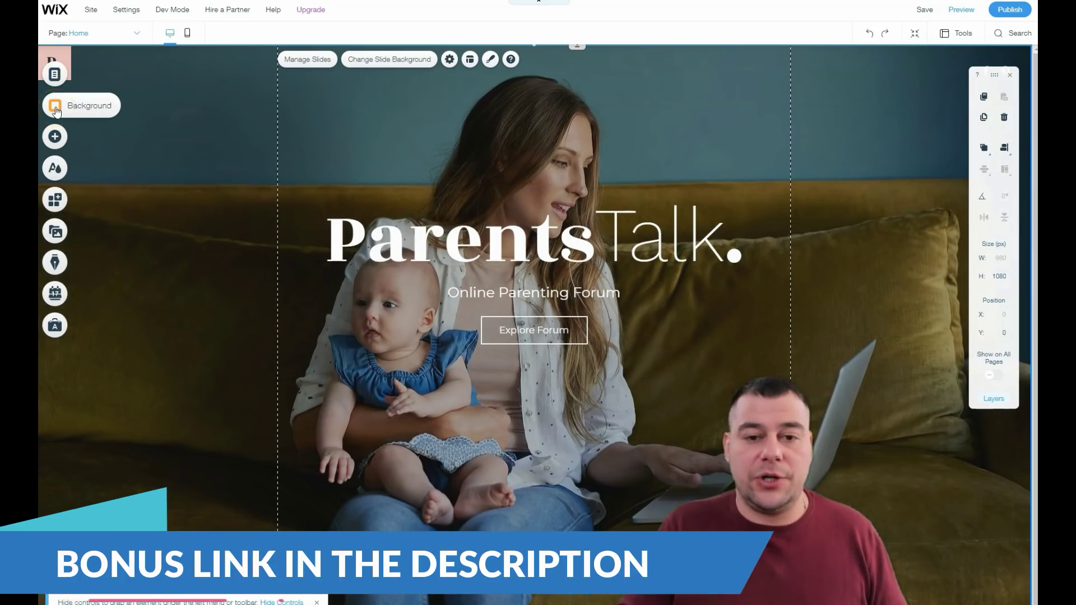
{"action": "left_click", "coordinate": [55, 106]}
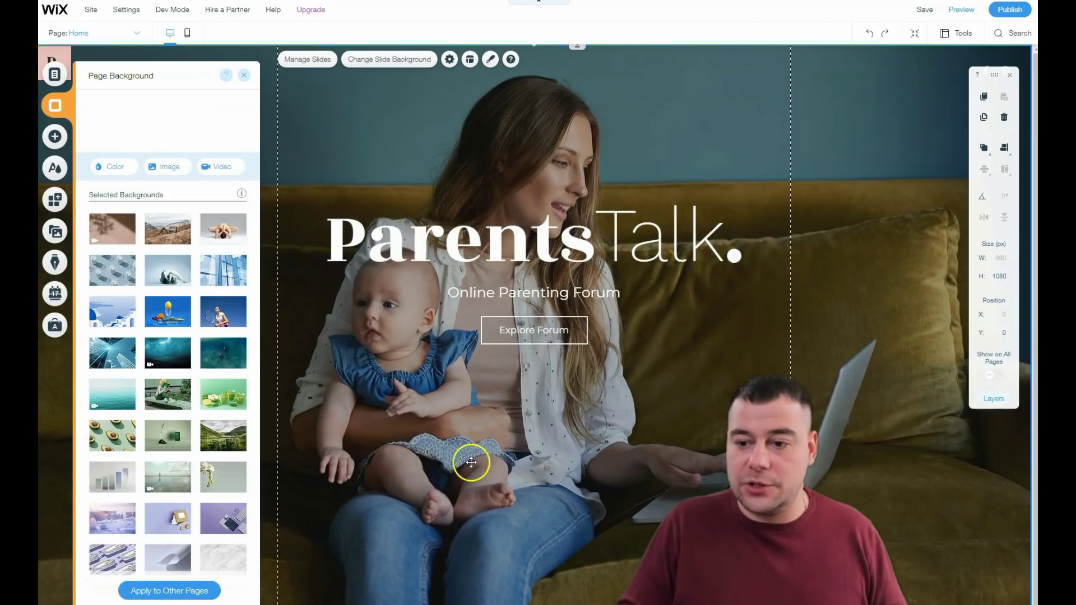
Step: Set the Home page background to plain grey #AAAAAA and close the panel
{"action": "left_click", "coordinate": [115, 167]}
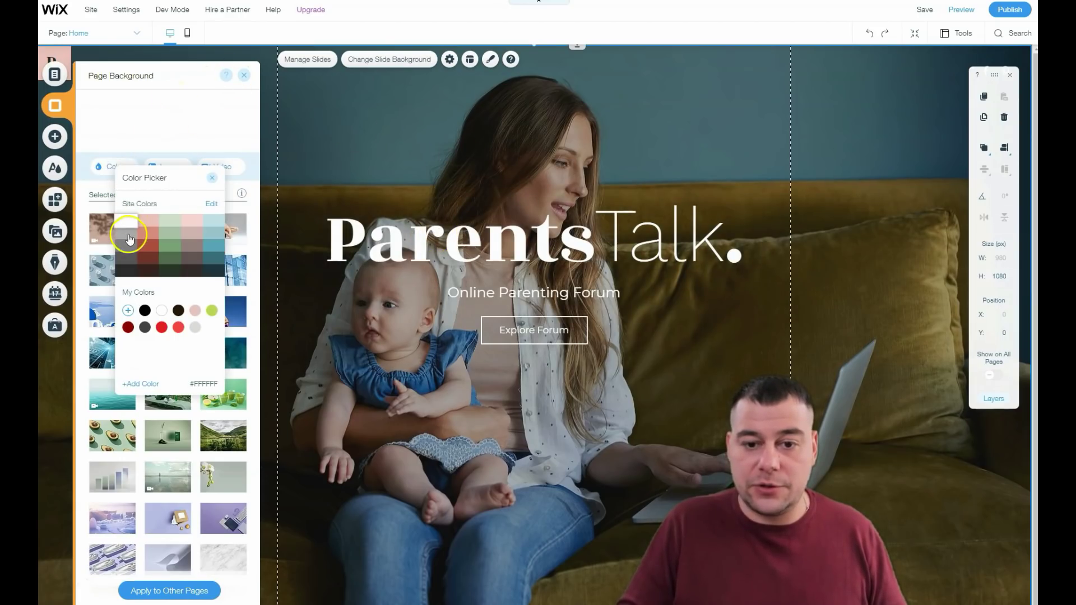
{"action": "left_click", "coordinate": [129, 236]}
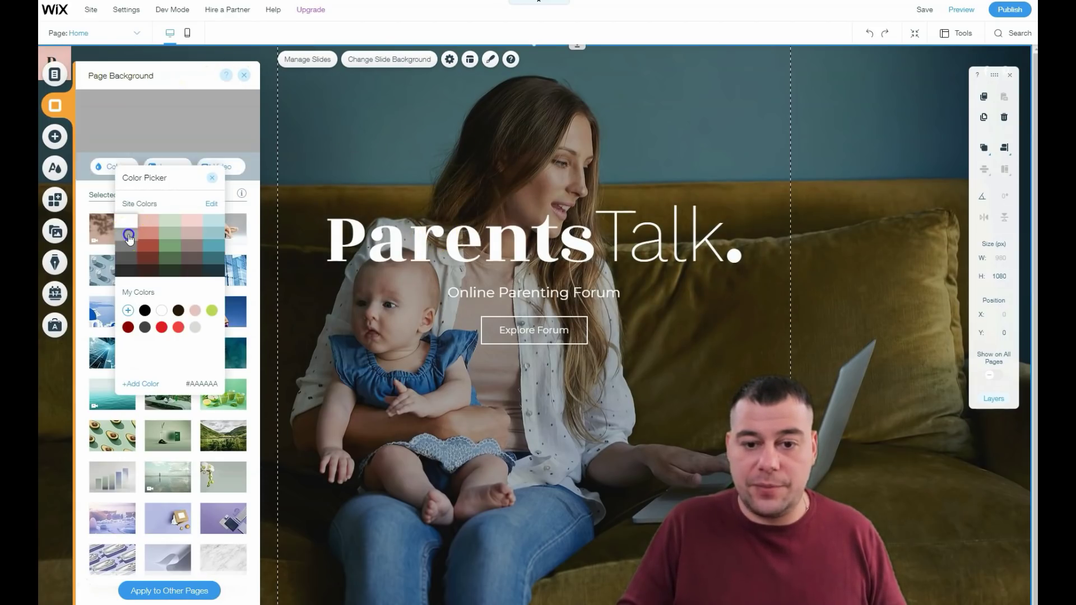
{"action": "left_click", "coordinate": [243, 78]}
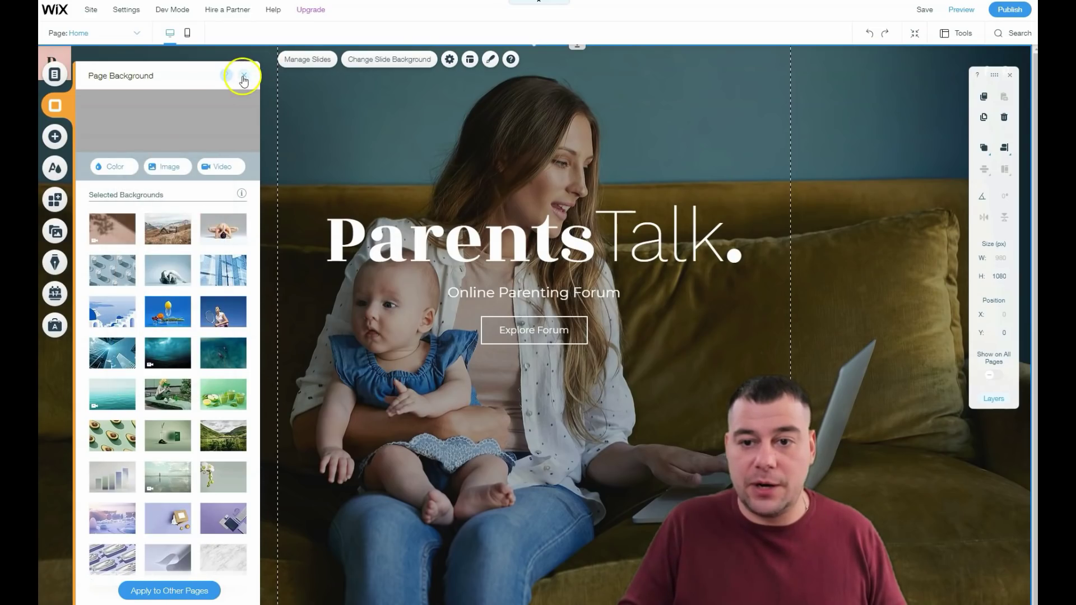
{"action": "left_click", "coordinate": [244, 78]}
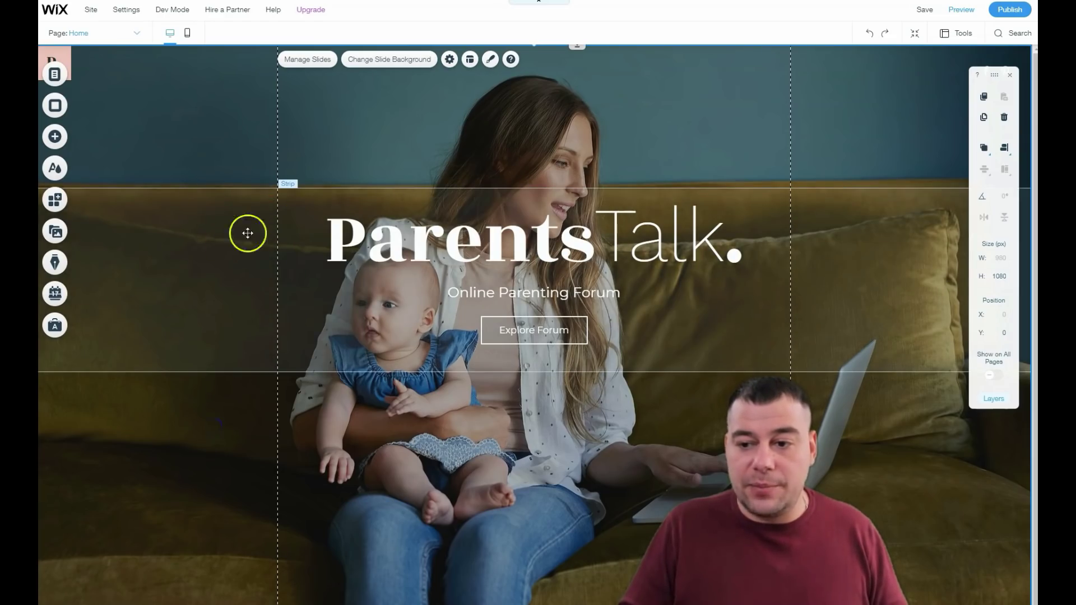
Step: Replace the ParentsTalk heading strip's photo with a solid grey #AAAAAA background colour
{"action": "right_click", "coordinate": [213, 255]}
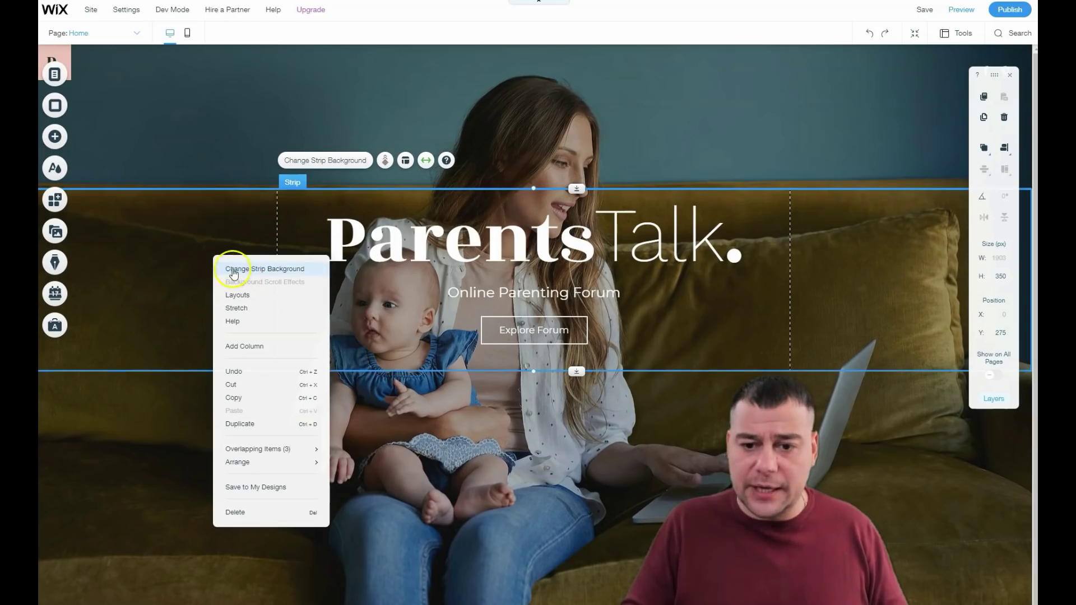
{"action": "left_click", "coordinate": [235, 269]}
{"action": "left_click", "coordinate": [199, 219]}
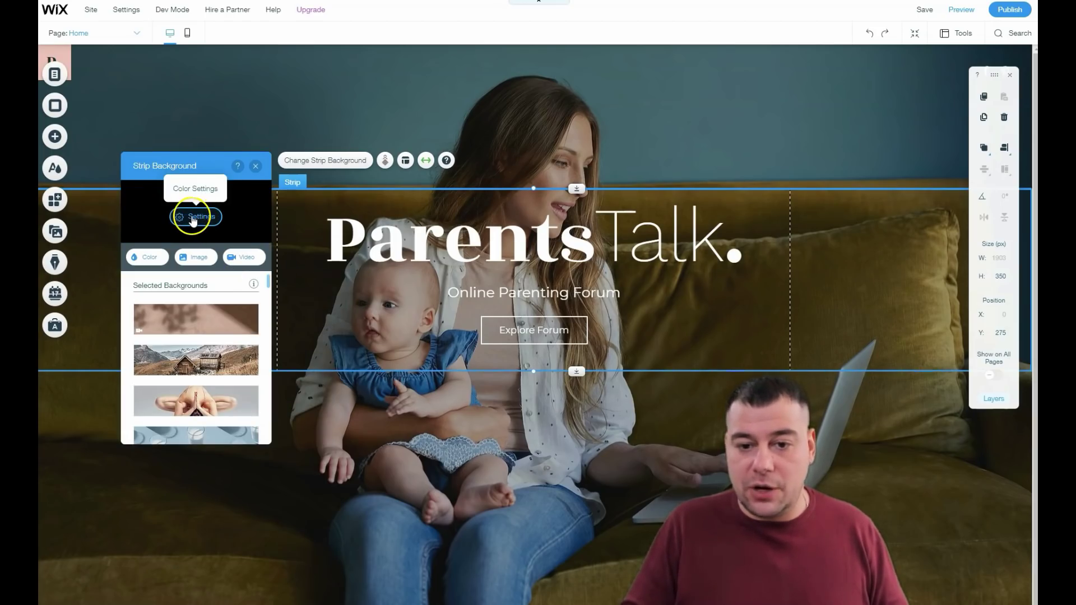
{"action": "left_click", "coordinate": [148, 256]}
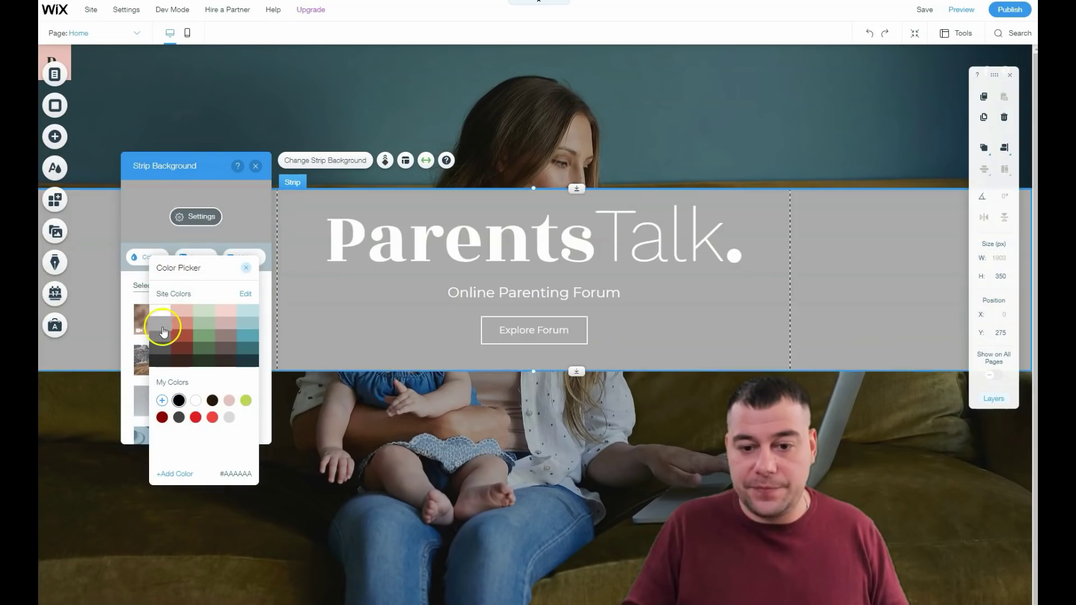
{"action": "left_click", "coordinate": [163, 331]}
{"action": "left_click", "coordinate": [255, 165]}
{"action": "left_click", "coordinate": [255, 166]}
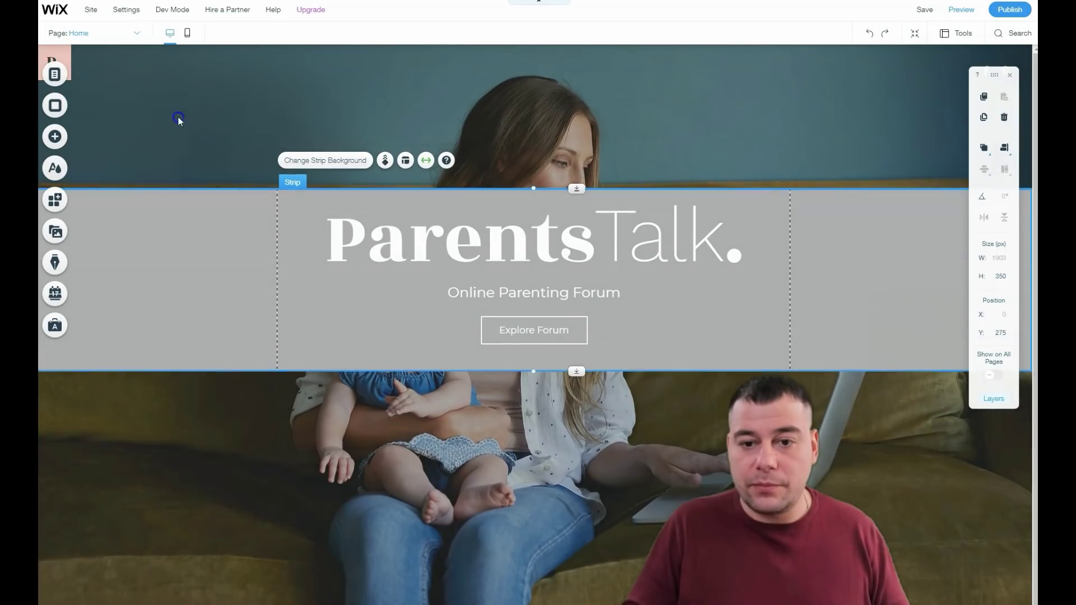
{"action": "left_click", "coordinate": [278, 120]}
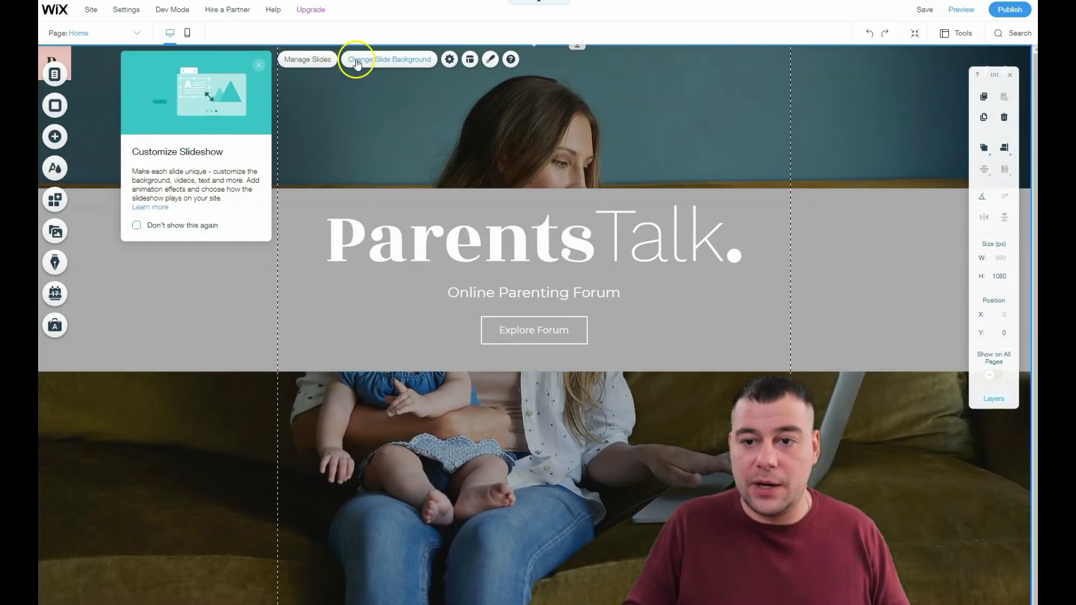
Step: Lower the slide's background photo to 54% image opacity and adjust the colour behind it
{"action": "left_click", "coordinate": [384, 60]}
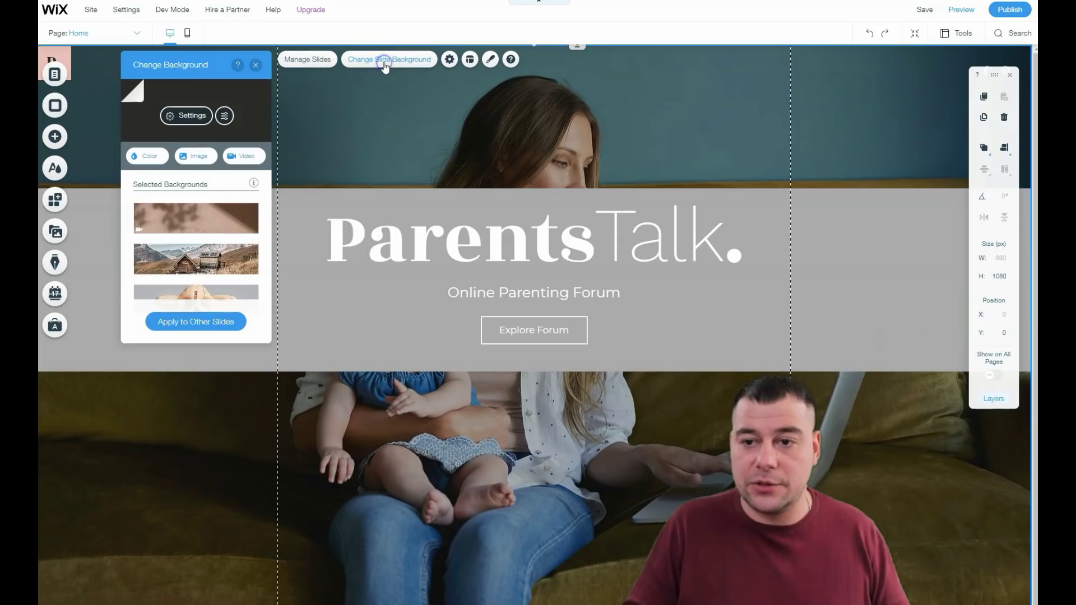
{"action": "left_click", "coordinate": [181, 114]}
{"action": "left_click", "coordinate": [192, 139]}
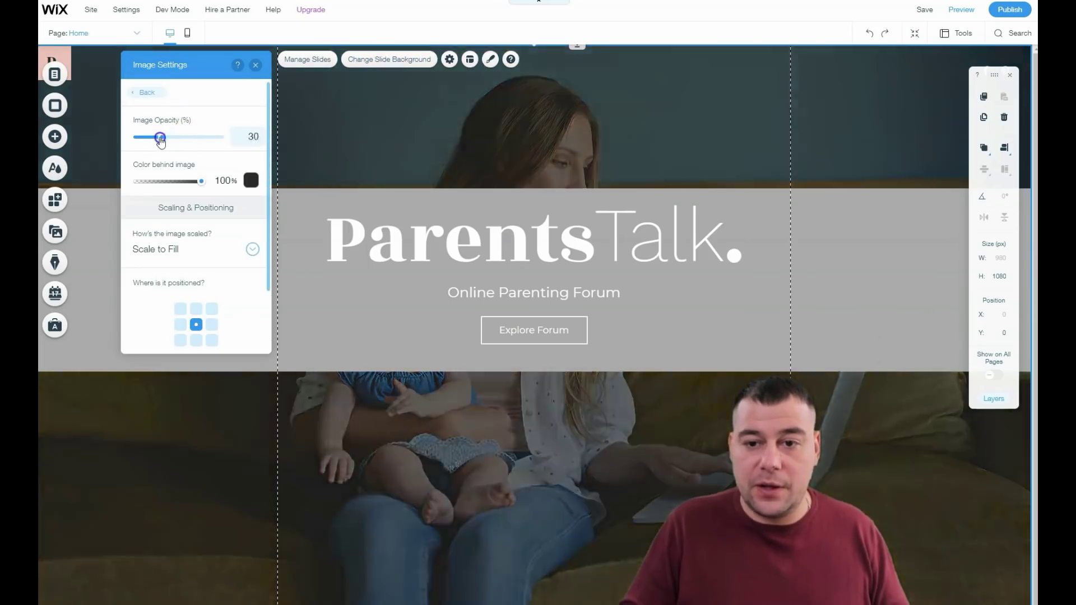
{"action": "left_click_drag", "start_coordinate": [159, 141], "coordinate": [181, 137]}
{"action": "mouse_move", "coordinate": [200, 181]}
{"action": "left_mouse_down"}
{"action": "mouse_move", "coordinate": [177, 182]}
{"action": "mouse_move", "coordinate": [206, 186]}
{"action": "left_mouse_up"}
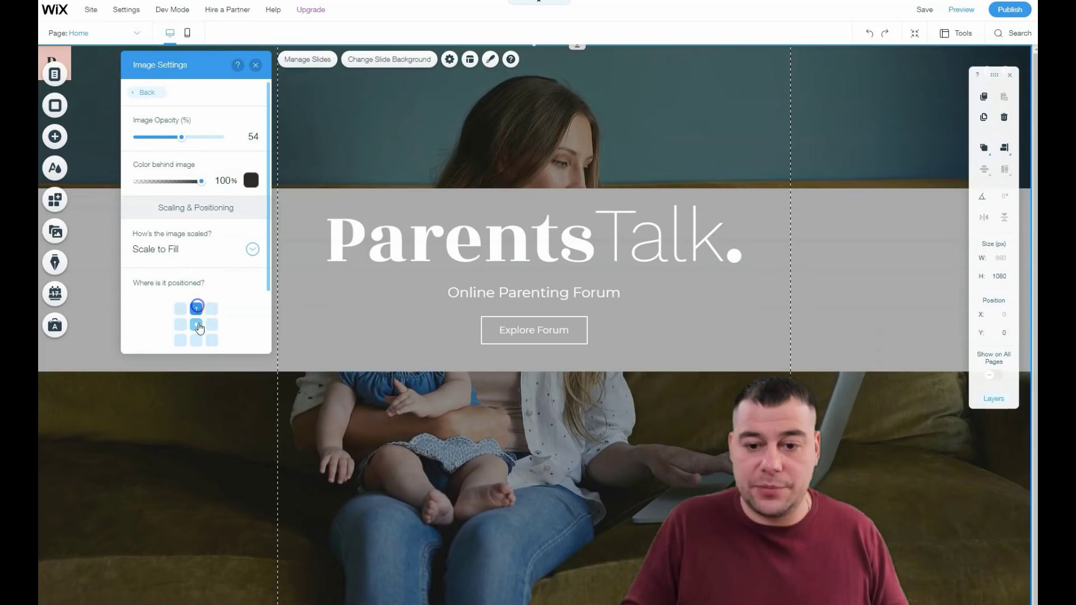
{"action": "left_click", "coordinate": [255, 66]}
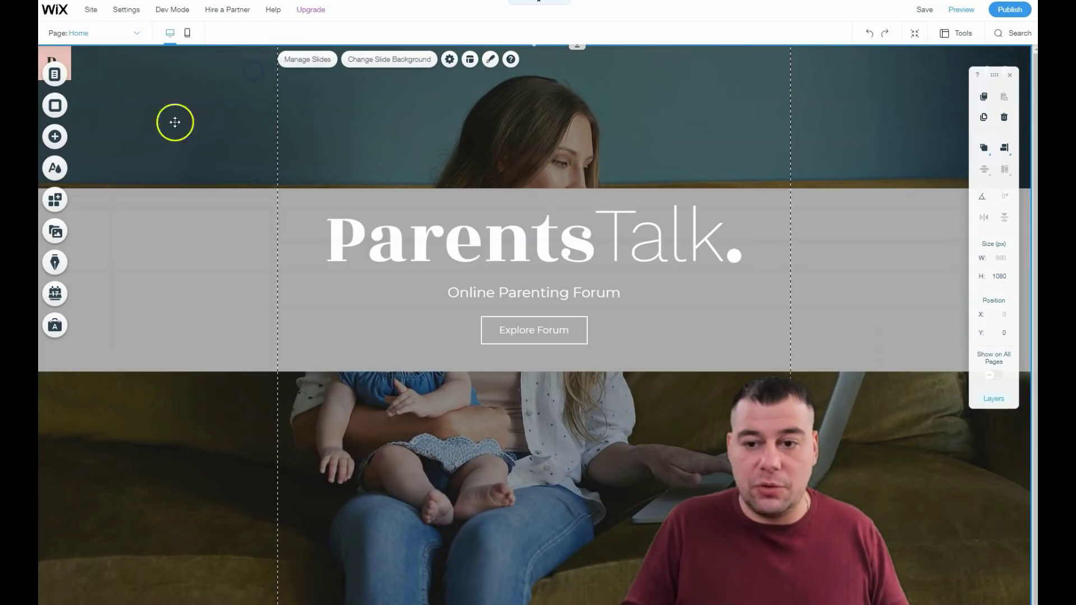
Step: Set the slide background to the 'fitness' stock photo of women stepping over exercise balls
{"action": "right_click", "coordinate": [160, 106]}
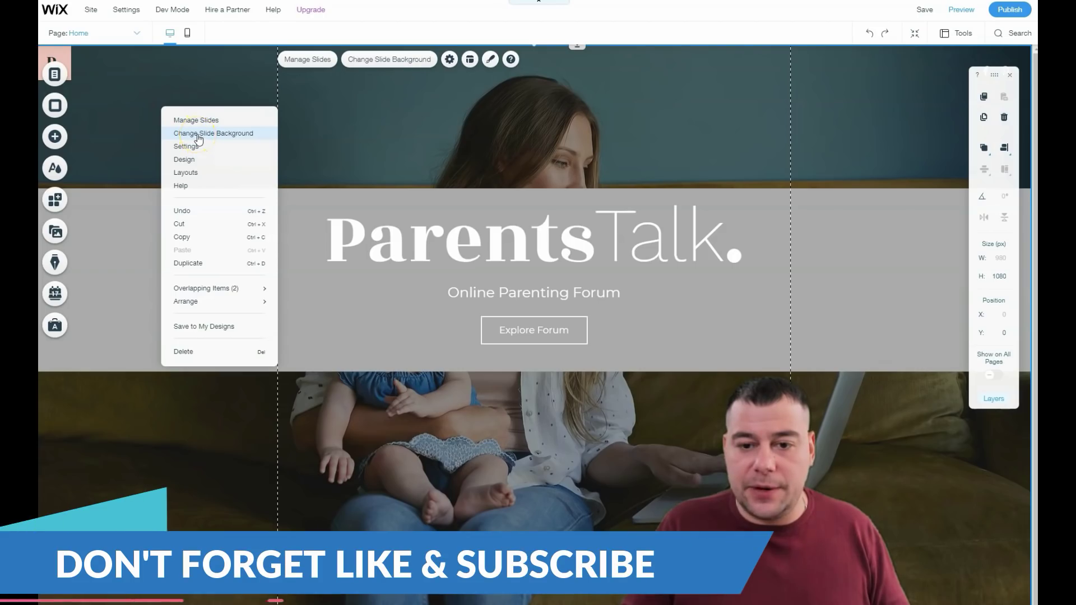
{"action": "left_click", "coordinate": [197, 135]}
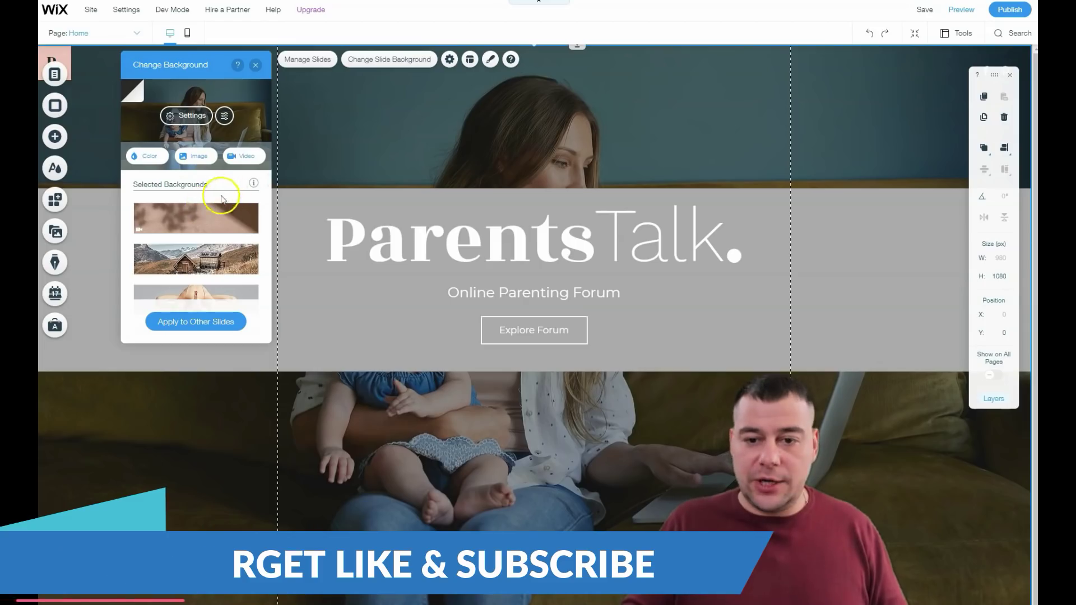
{"action": "left_click", "coordinate": [199, 157]}
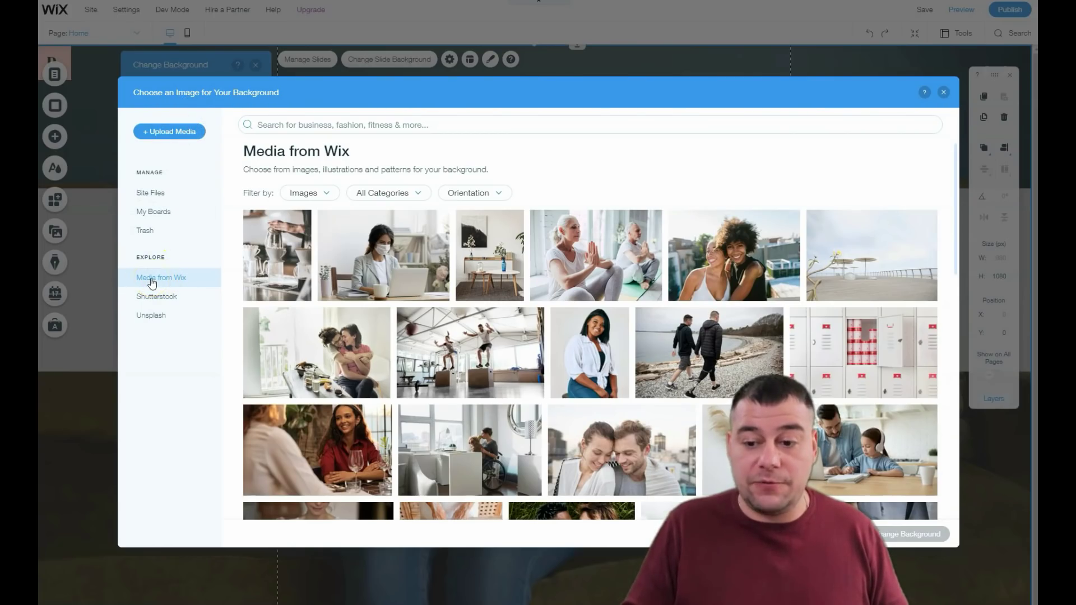
{"action": "left_click", "coordinate": [443, 129]}
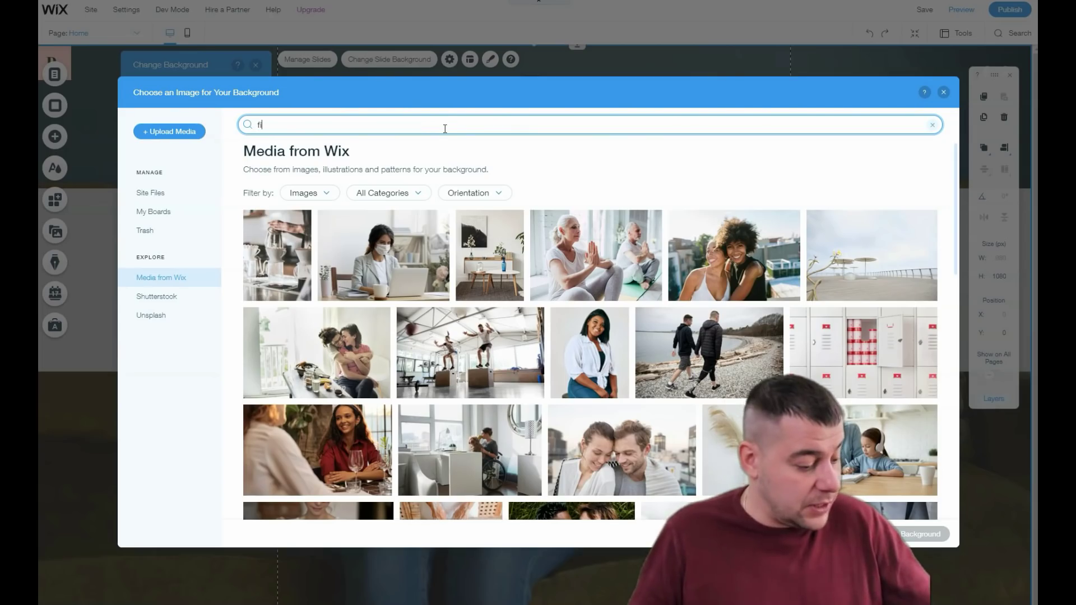
{"action": "key", "text": "Return"}
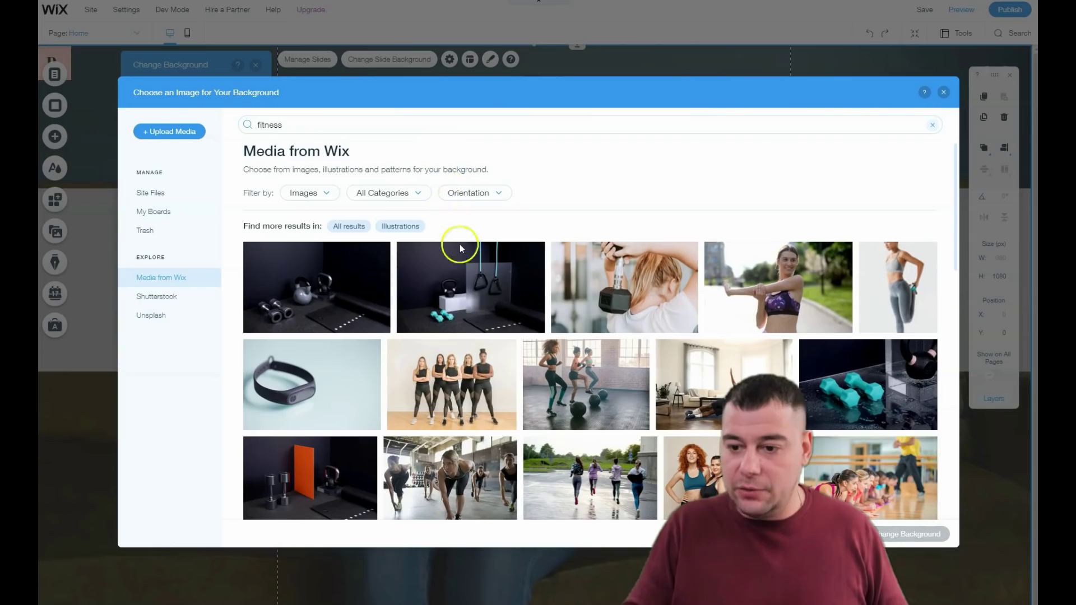
{"action": "left_click", "coordinate": [604, 383]}
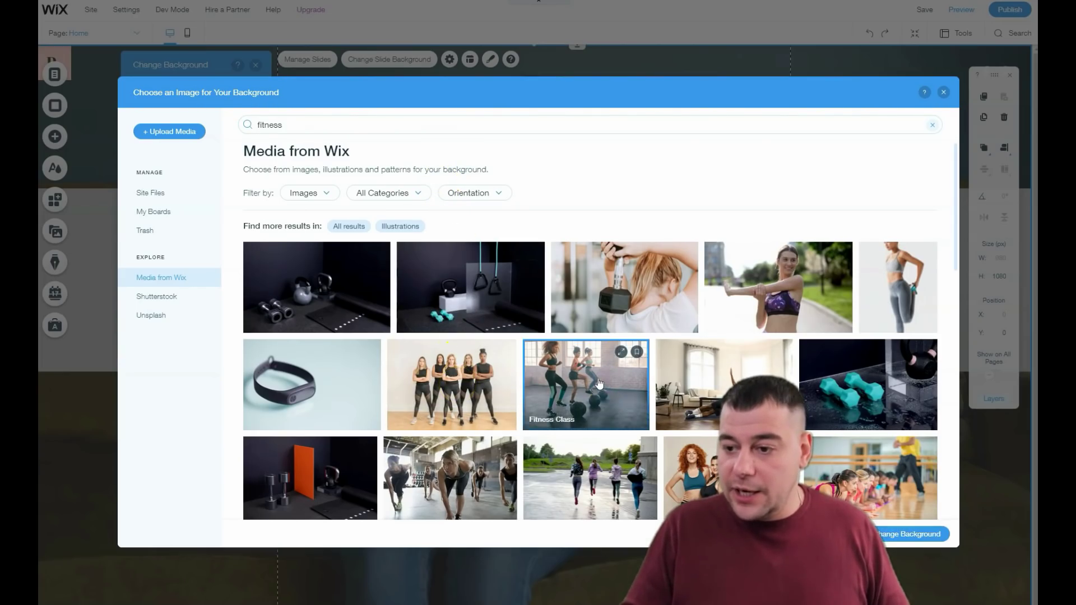
{"action": "left_click", "coordinate": [891, 537]}
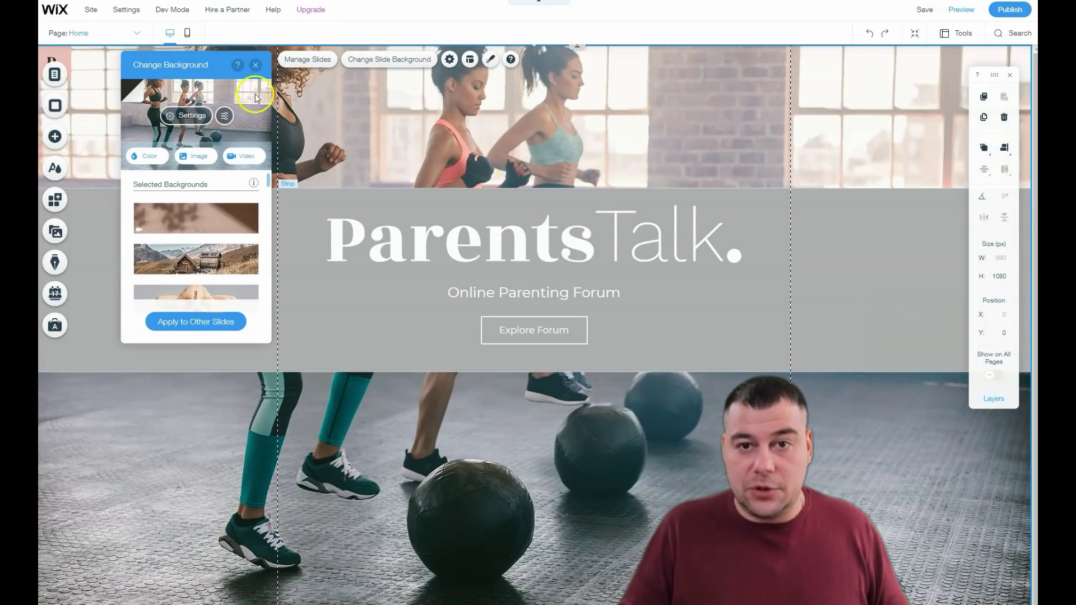
Step: Close the background settings, select the ParentsTalk strip and bring up the Add Strip templates
{"action": "left_click", "coordinate": [255, 65]}
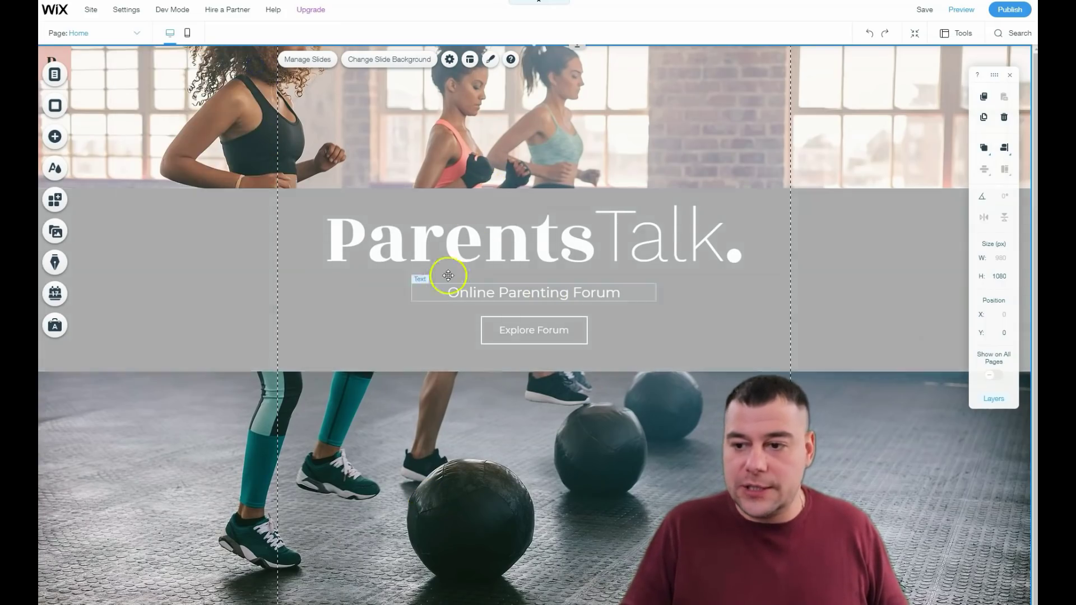
{"action": "left_click", "coordinate": [311, 332]}
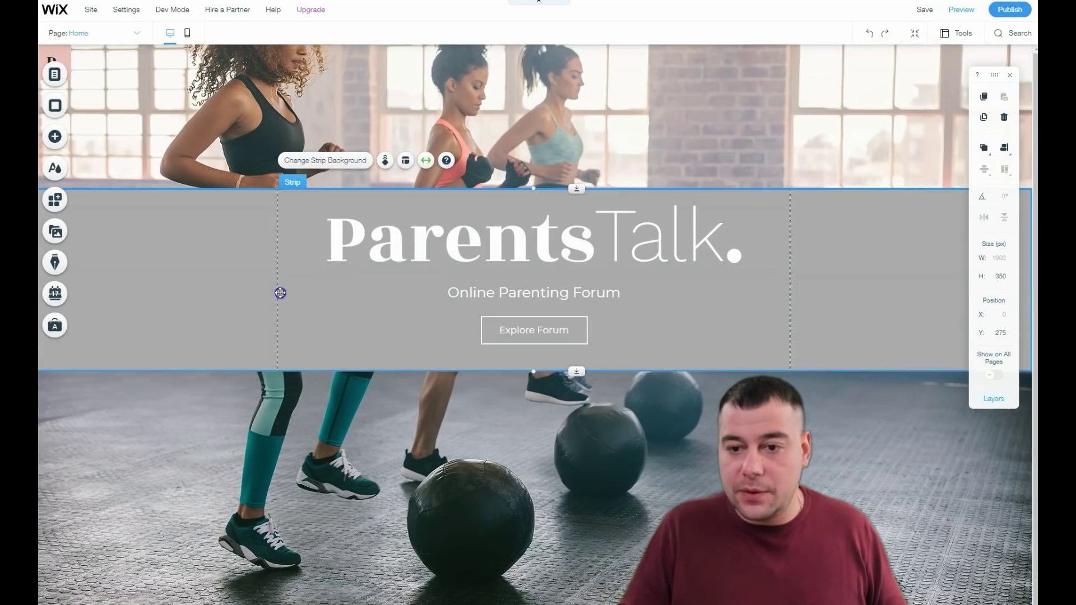
{"action": "left_click", "coordinate": [55, 137]}
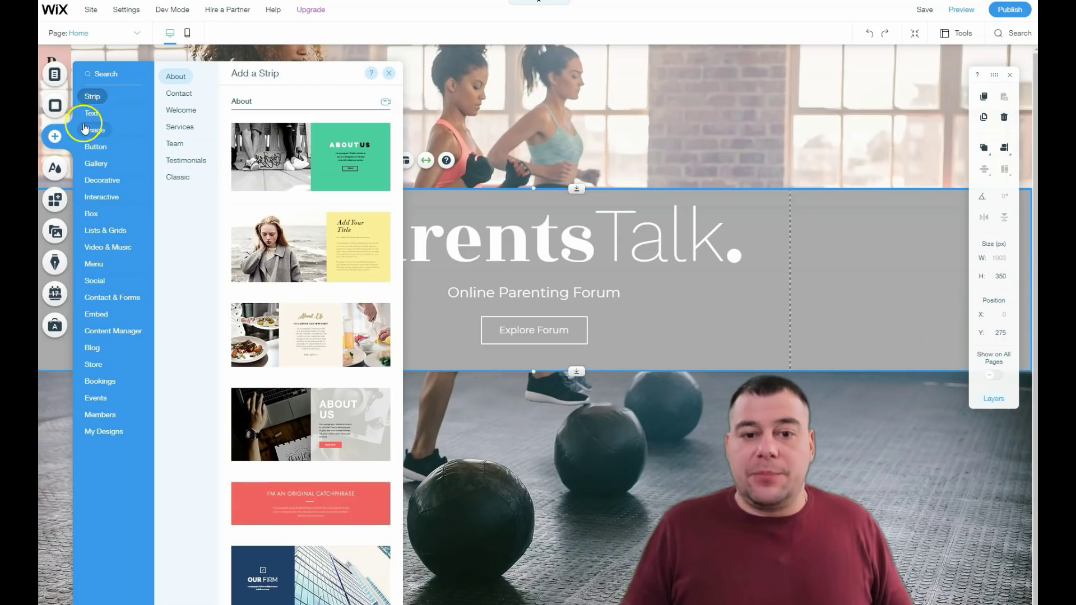
{"action": "left_click", "coordinate": [93, 99]}
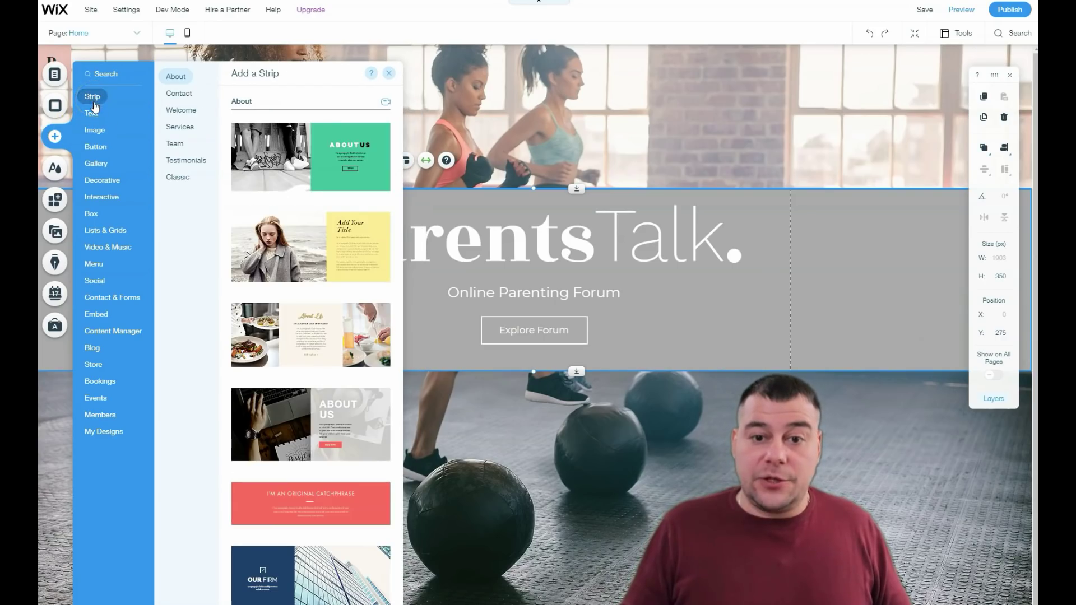
{"action": "mouse_move", "coordinate": [94, 115]}
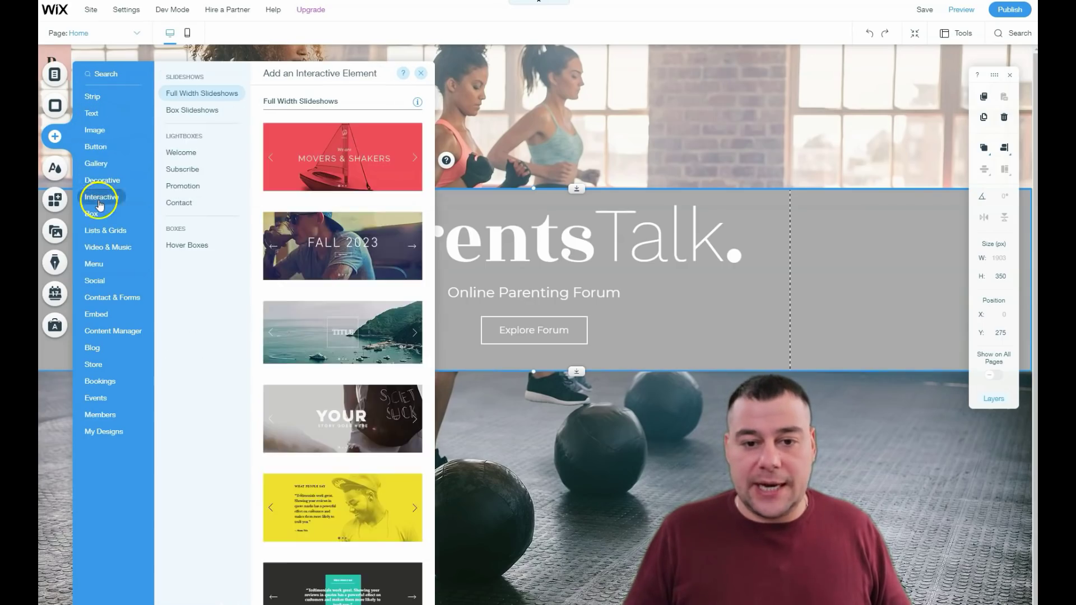
{"action": "left_click", "coordinate": [91, 98]}
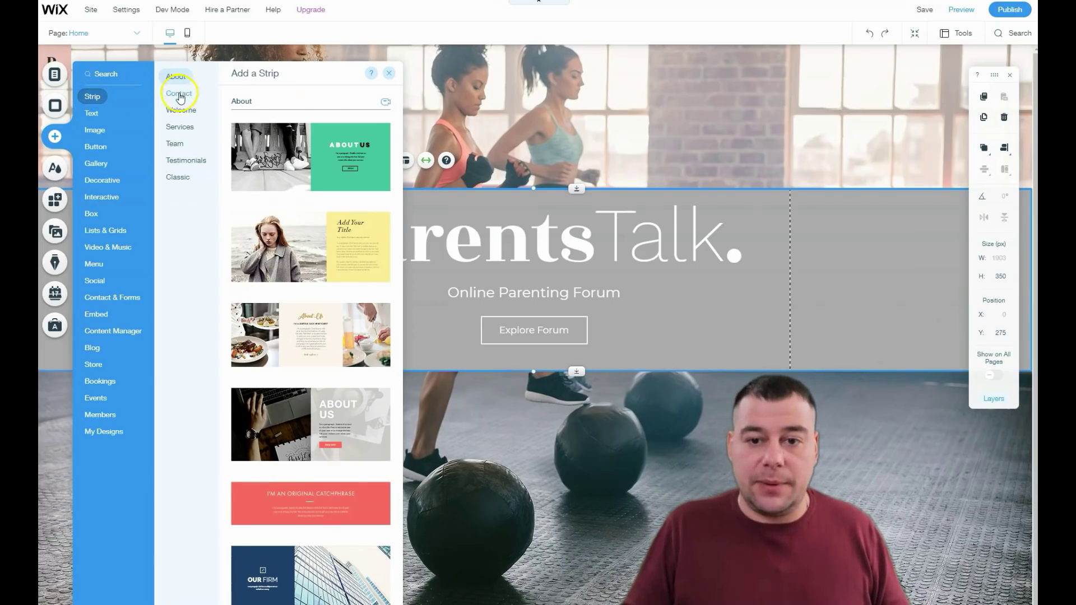
Step: Browse the Classic, About, Services, Team, Testimonials and Contact strip designs, ending on Welcome
{"action": "mouse_move", "coordinate": [179, 131]}
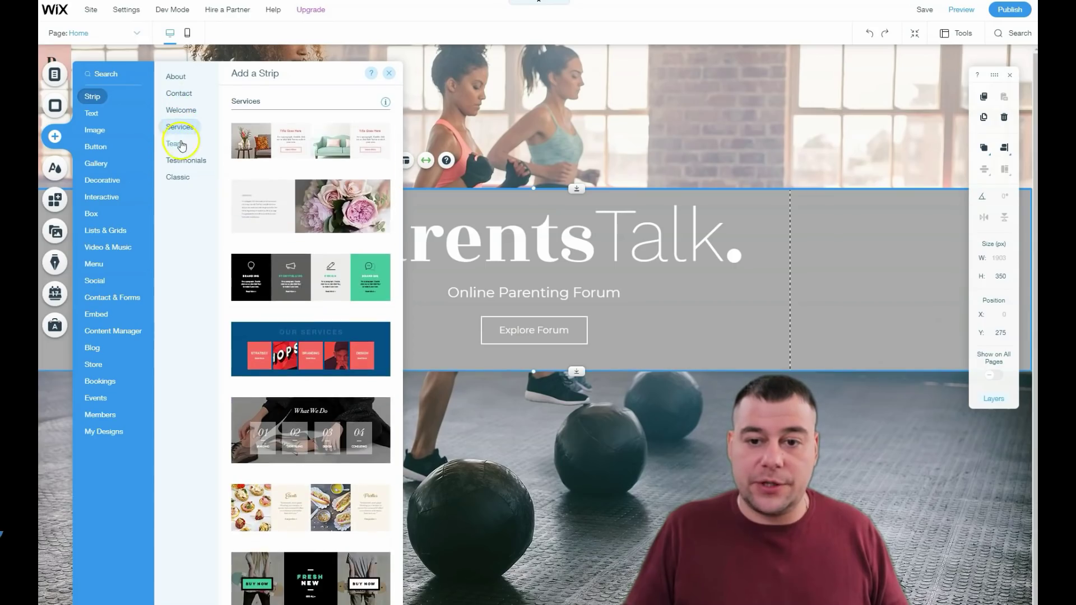
{"action": "left_click", "coordinate": [177, 178]}
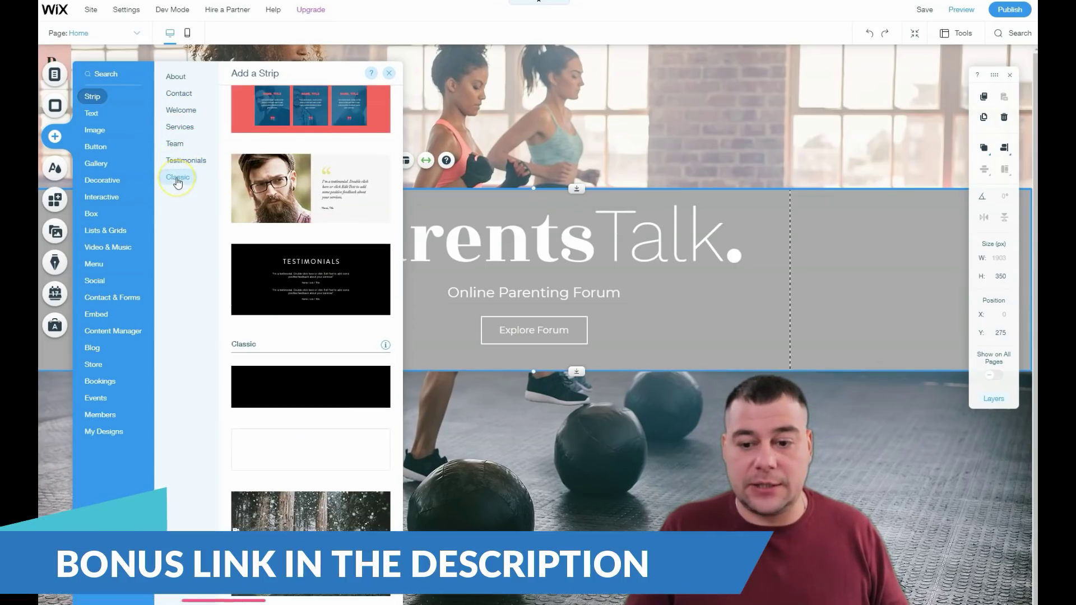
{"action": "left_click", "coordinate": [179, 79]}
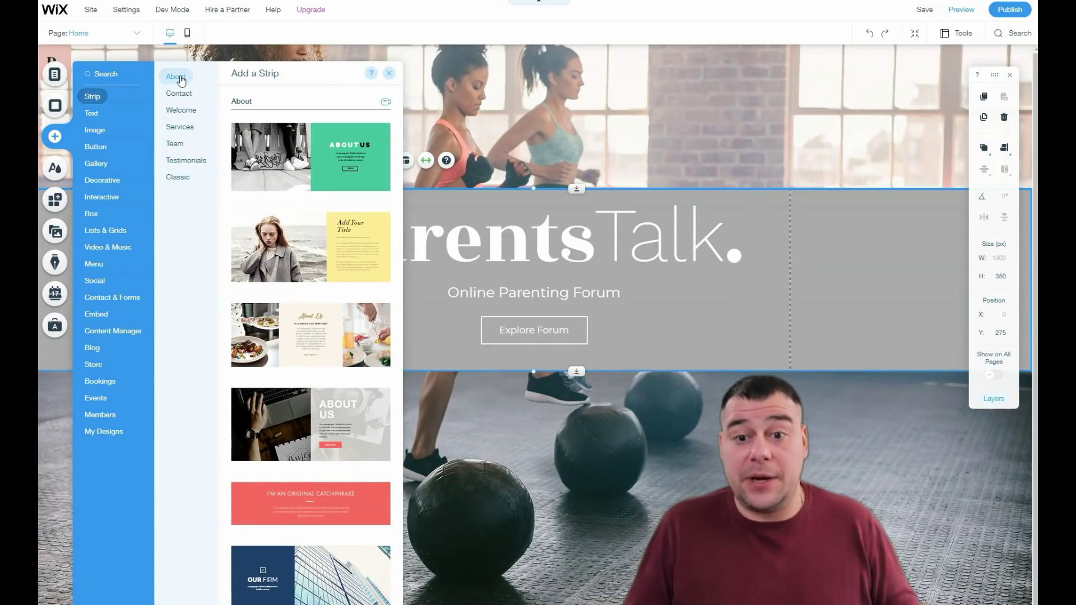
{"action": "left_click", "coordinate": [179, 128]}
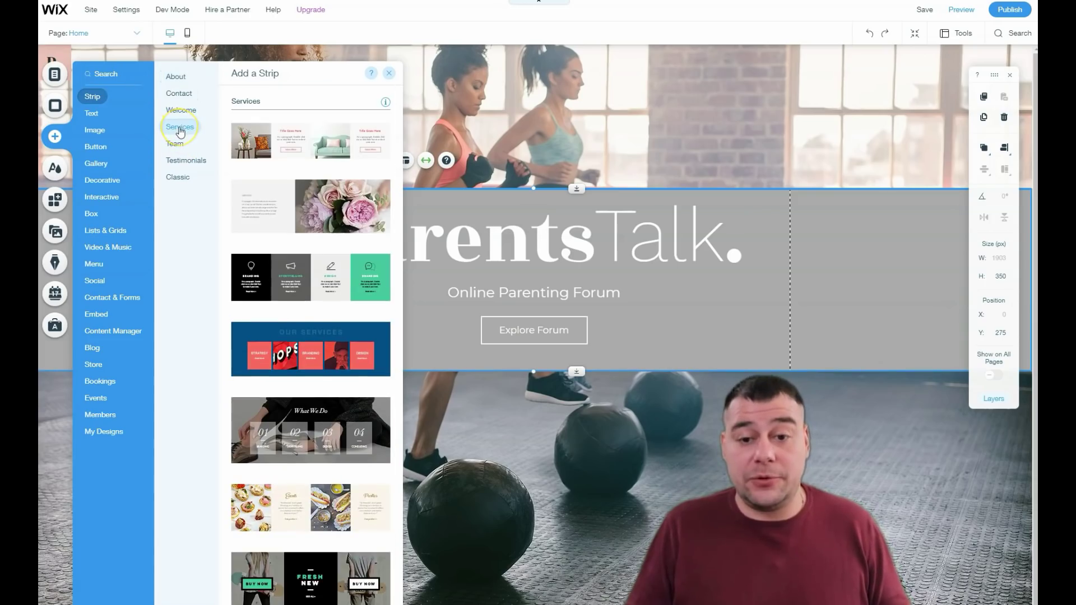
{"action": "left_click", "coordinate": [173, 144]}
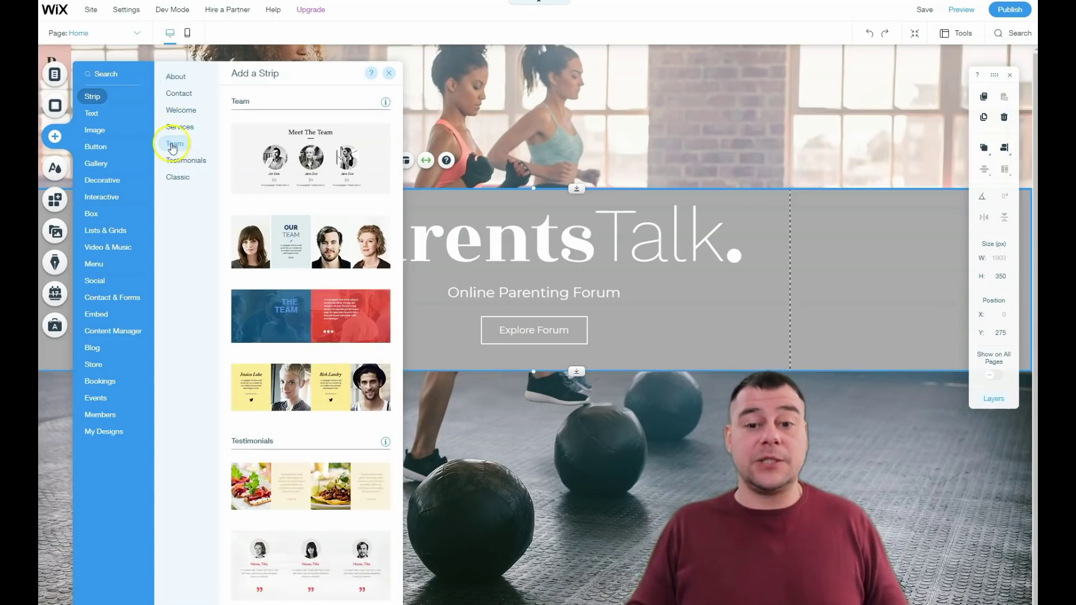
{"action": "left_click", "coordinate": [182, 162]}
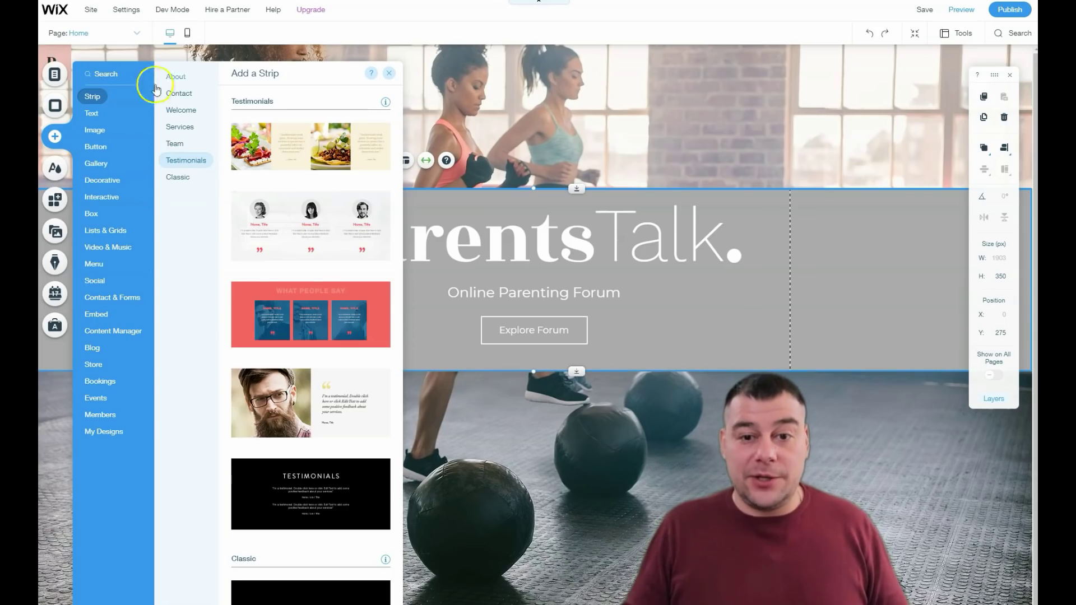
{"action": "left_click", "coordinate": [178, 79]}
{"action": "left_click", "coordinate": [188, 93]}
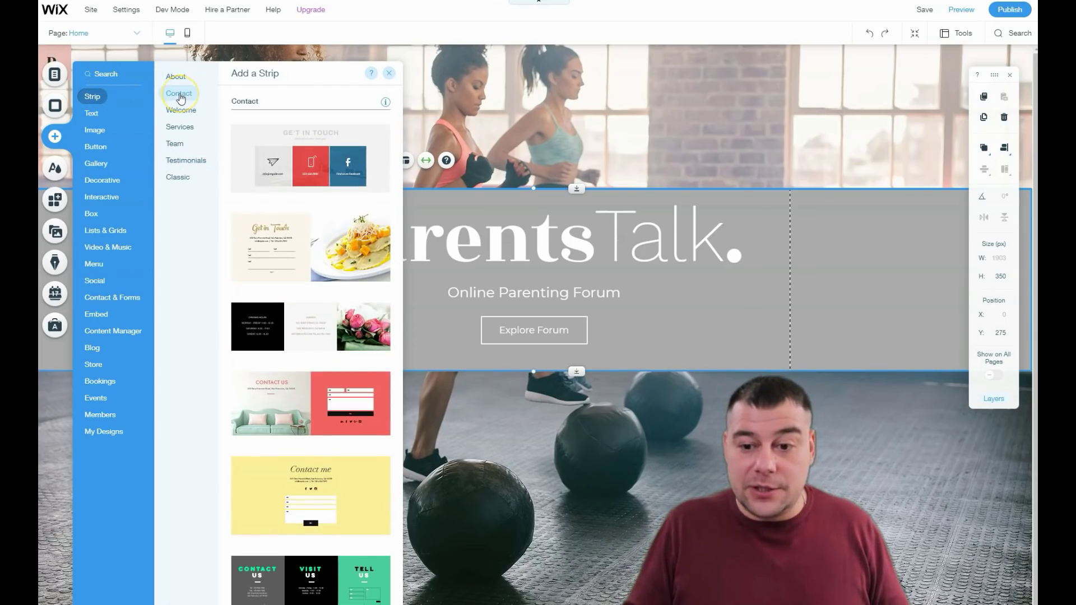
{"action": "left_click", "coordinate": [180, 112]}
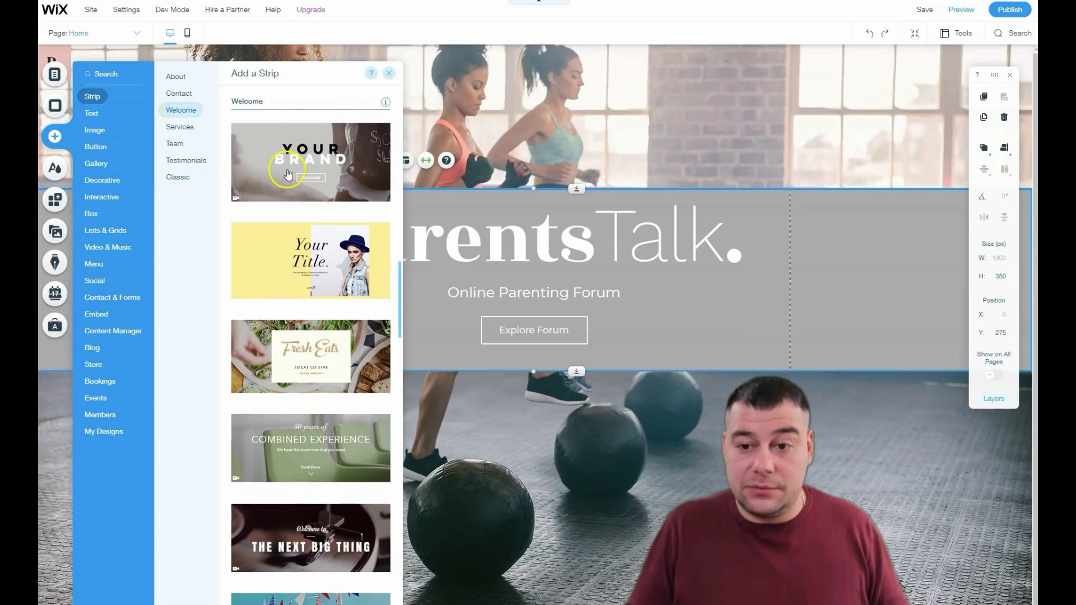
Step: Add the YOUR BRAND welcome strip at the page top and a three-portrait testimonials strip below
{"action": "left_click_drag", "start_coordinate": [452, 329], "coordinate": [549, 419]}
{"action": "left_click", "coordinate": [55, 136]}
{"action": "left_click", "coordinate": [174, 161]}
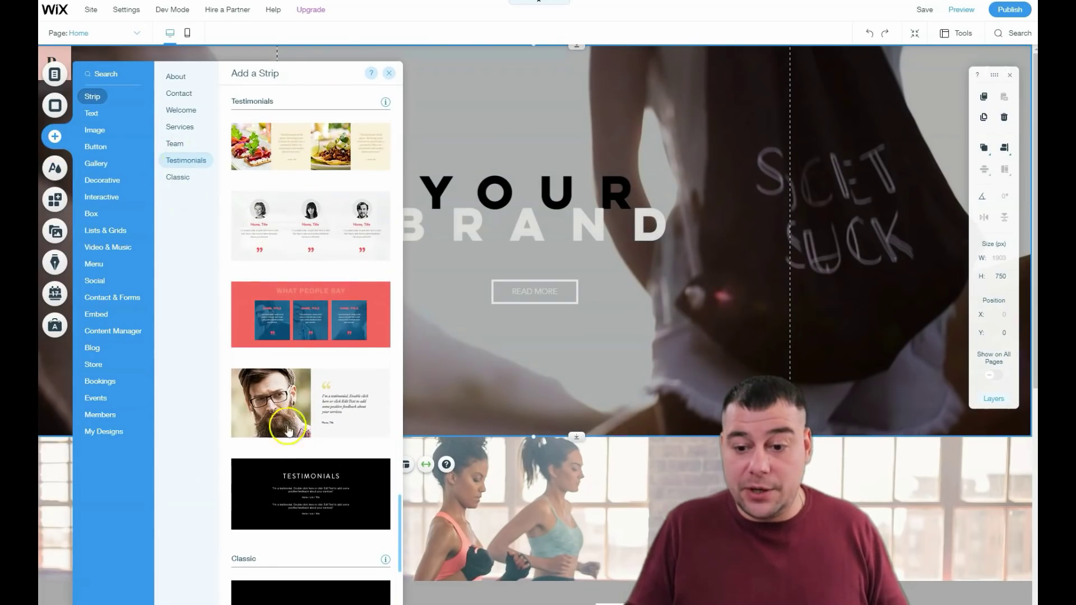
{"action": "left_click", "coordinate": [295, 238]}
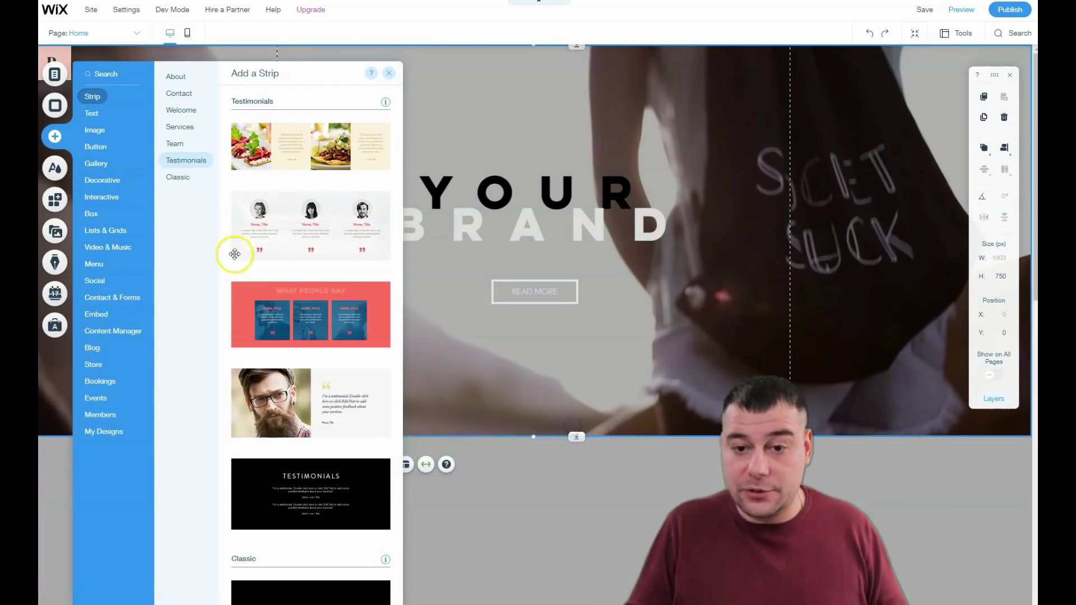
Step: Add a cheetah VideoBox to the page, then delete it again
{"action": "left_click", "coordinate": [55, 136]}
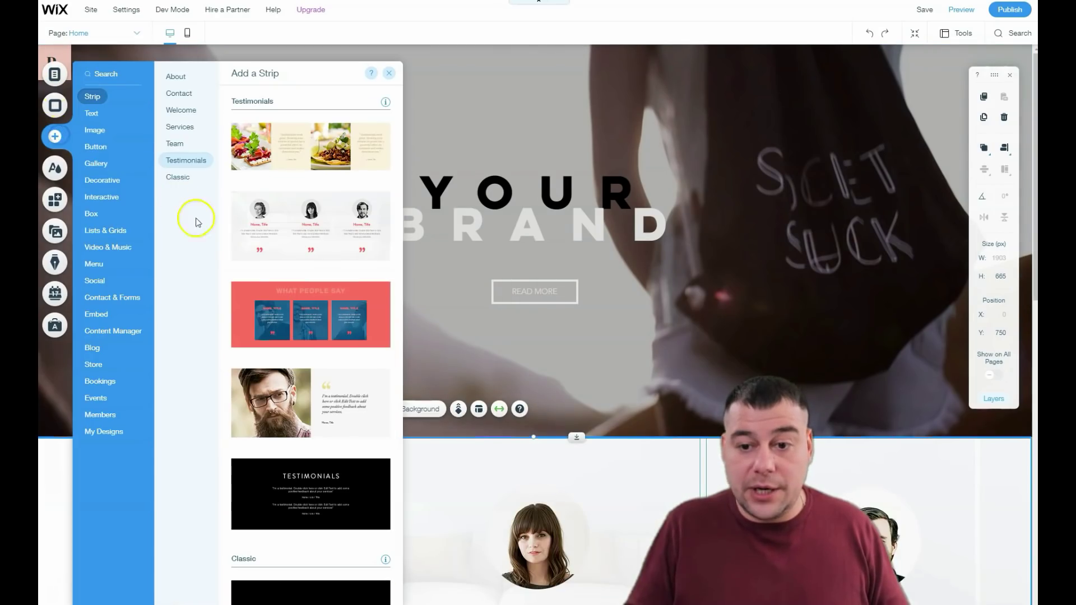
{"action": "left_click", "coordinate": [105, 246]}
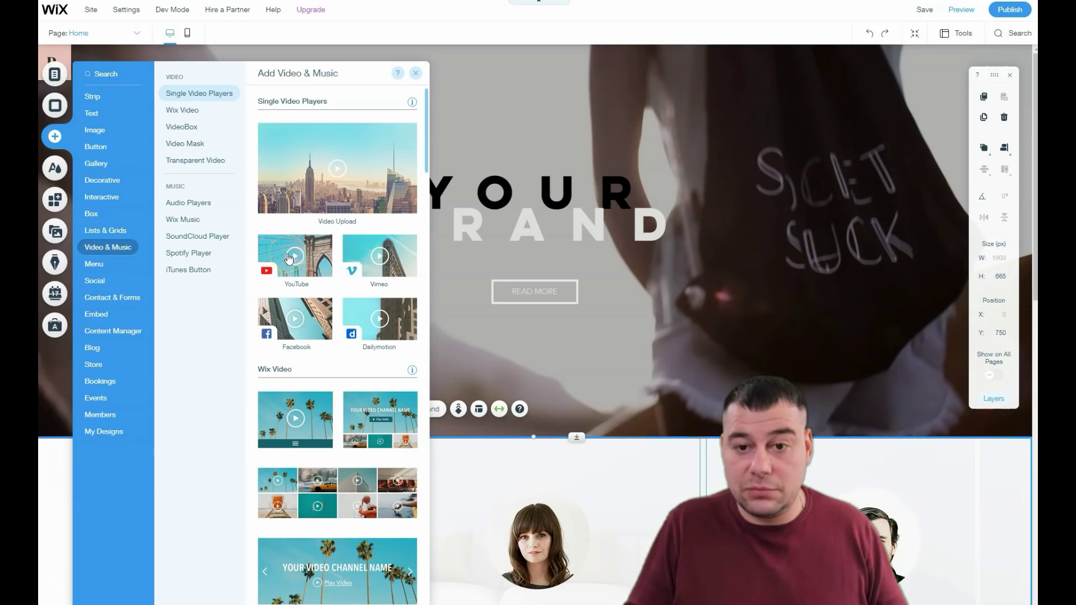
{"action": "left_click", "coordinate": [181, 127]}
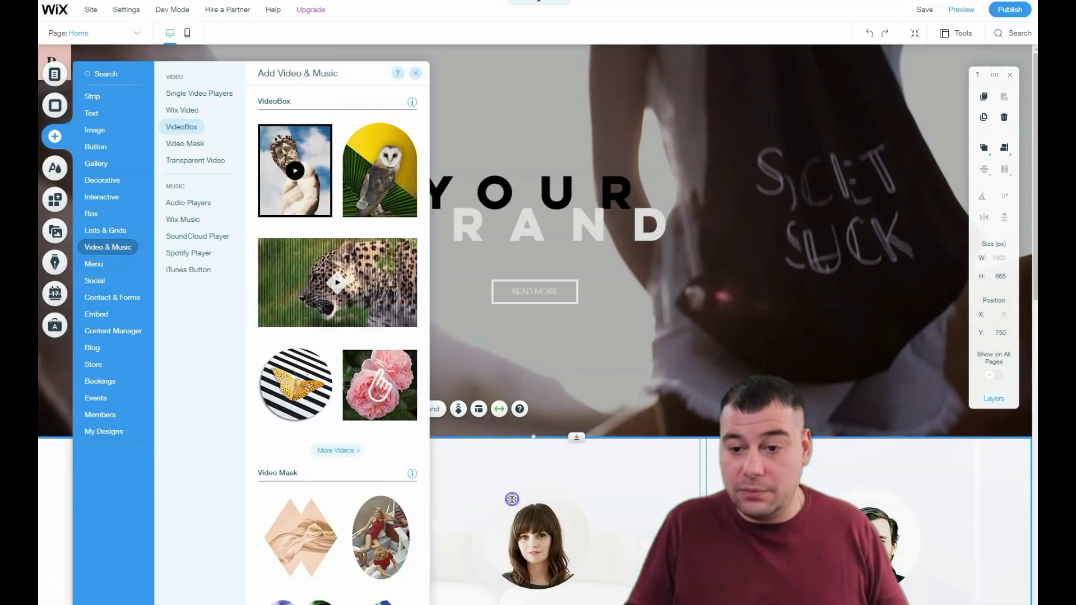
{"action": "left_click", "coordinate": [441, 435]}
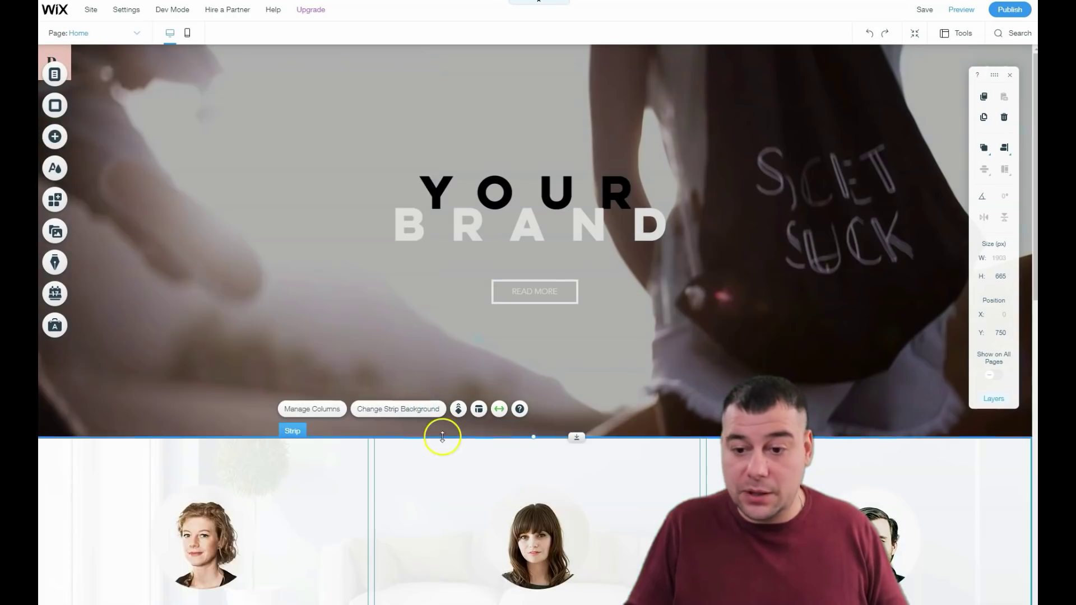
{"action": "right_click", "coordinate": [465, 426]}
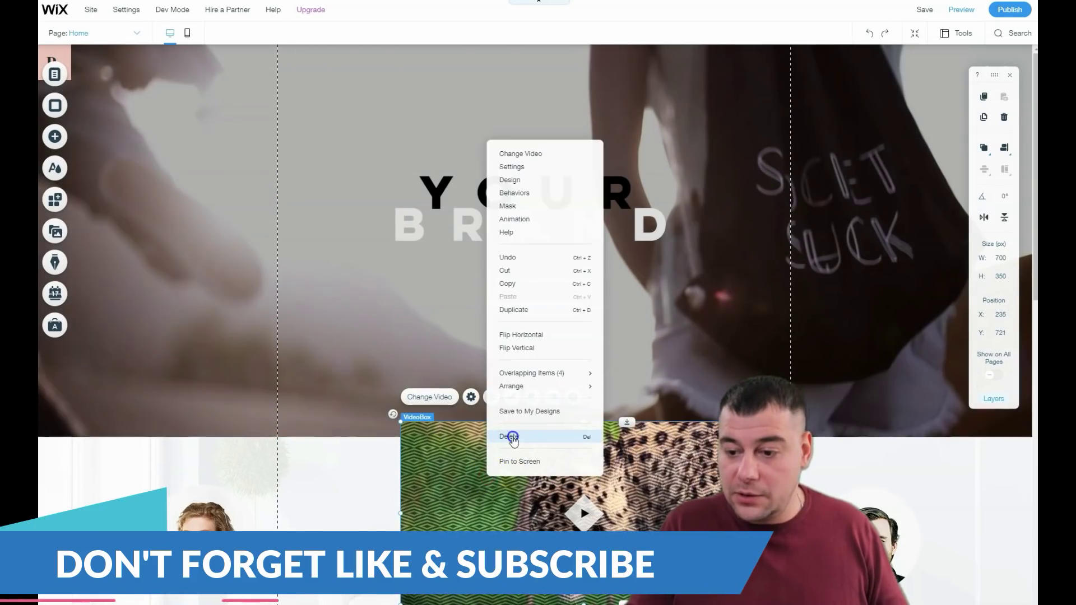
{"action": "left_click", "coordinate": [560, 435]}
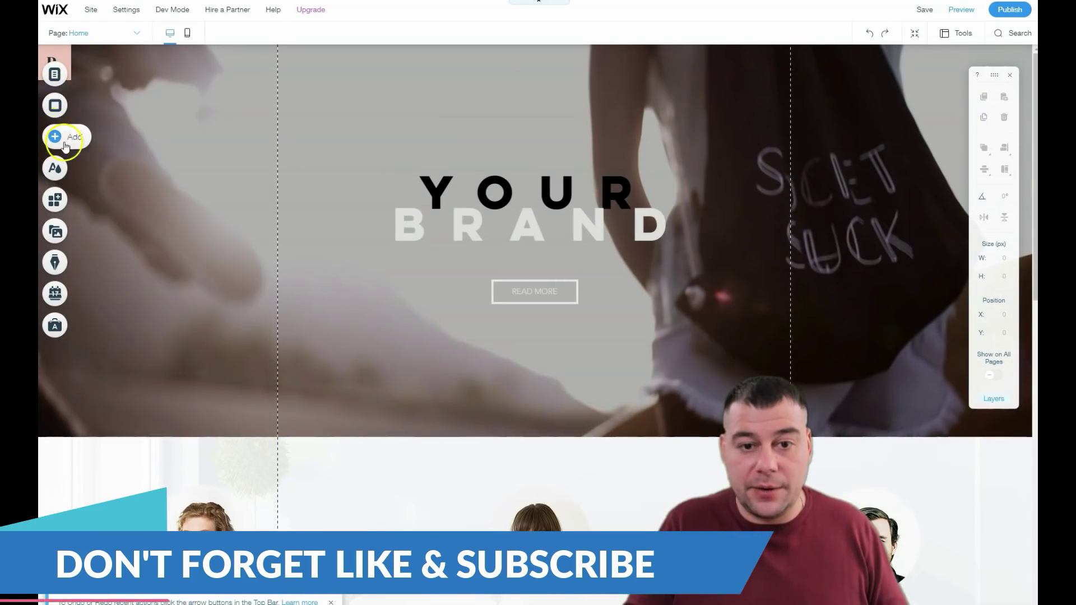
Step: Add a four-column Services strip below the YOUR BRAND strip
{"action": "left_click", "coordinate": [62, 137]}
{"action": "left_click", "coordinate": [92, 96]}
{"action": "left_click", "coordinate": [185, 160]}
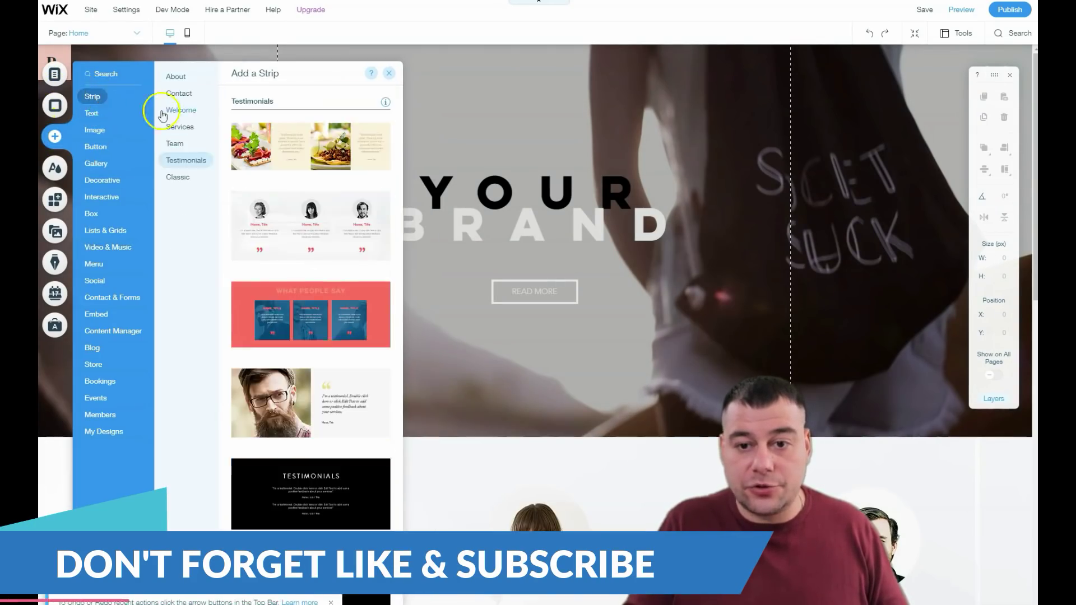
{"action": "left_click", "coordinate": [179, 177]}
{"action": "left_click", "coordinate": [178, 128]}
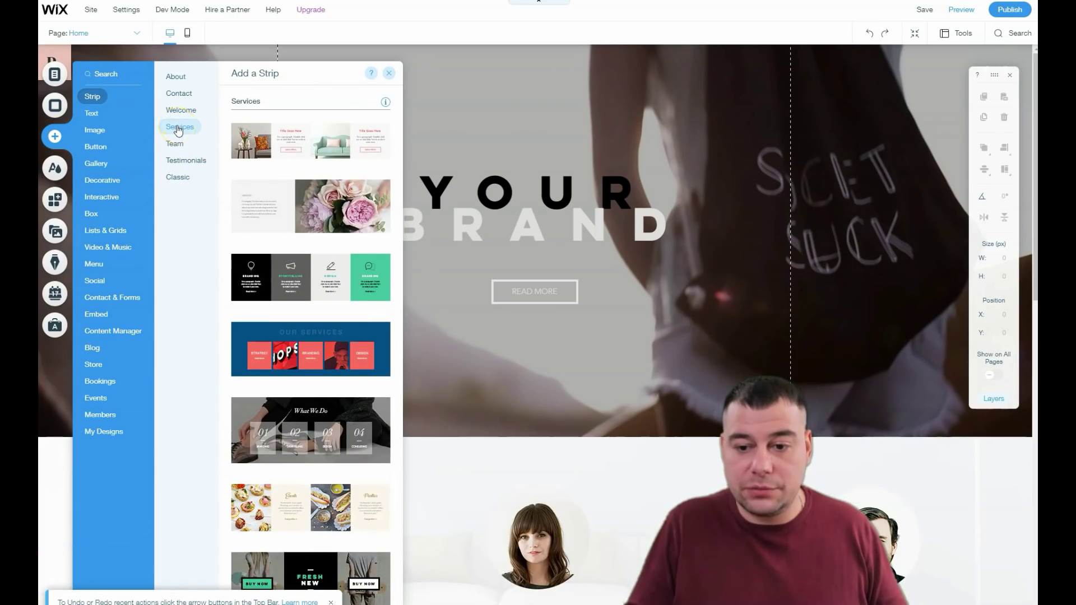
{"action": "left_click", "coordinate": [271, 269]}
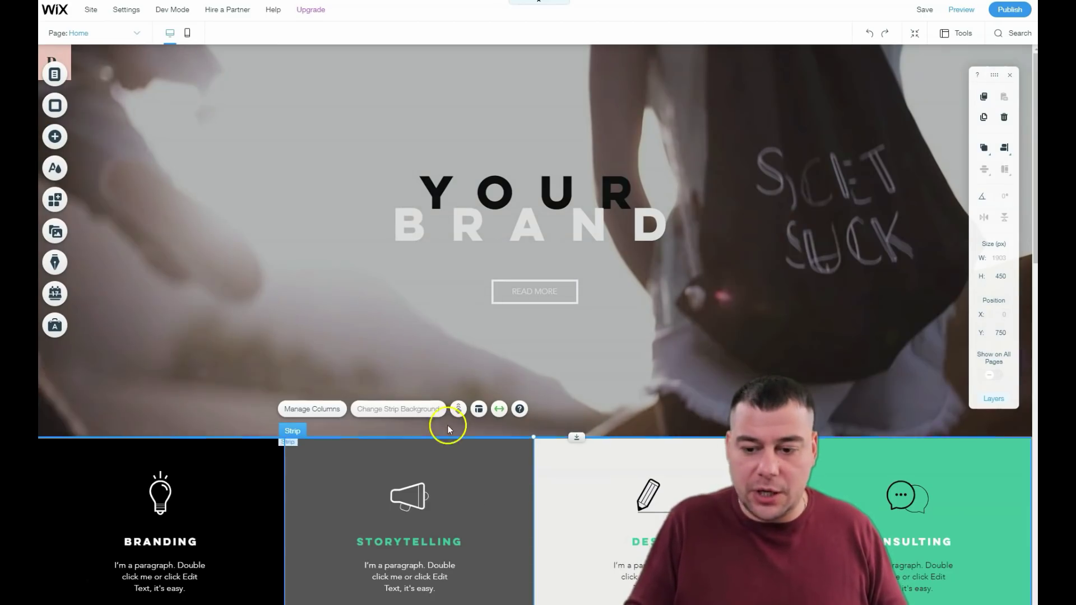
{"action": "scroll", "coordinate": [500, 353], "scroll_direction": "down", "scroll_amount": 15}
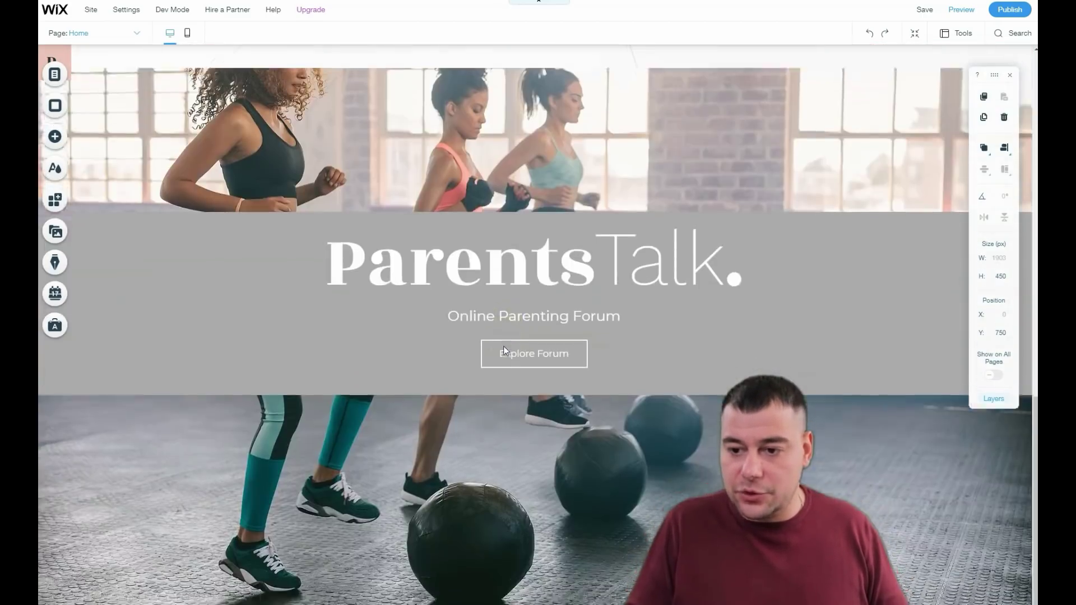
{"action": "scroll", "coordinate": [504, 345], "scroll_direction": "up", "scroll_amount": 12}
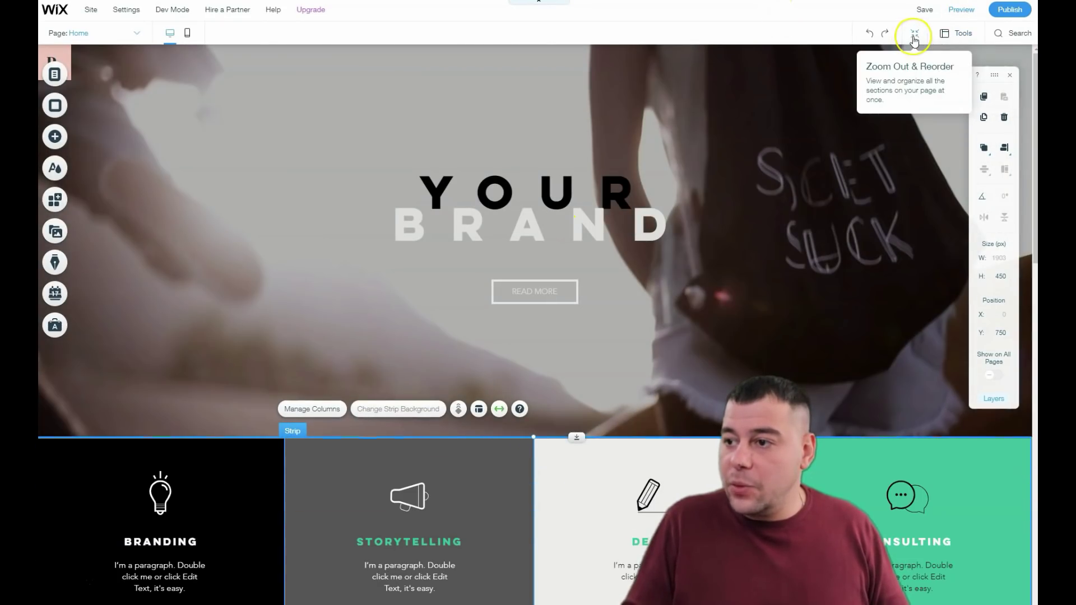
Step: In Zoom Out & Reorder mode, move the ParentsTalk strip up to the top of the page
{"action": "left_click", "coordinate": [914, 36]}
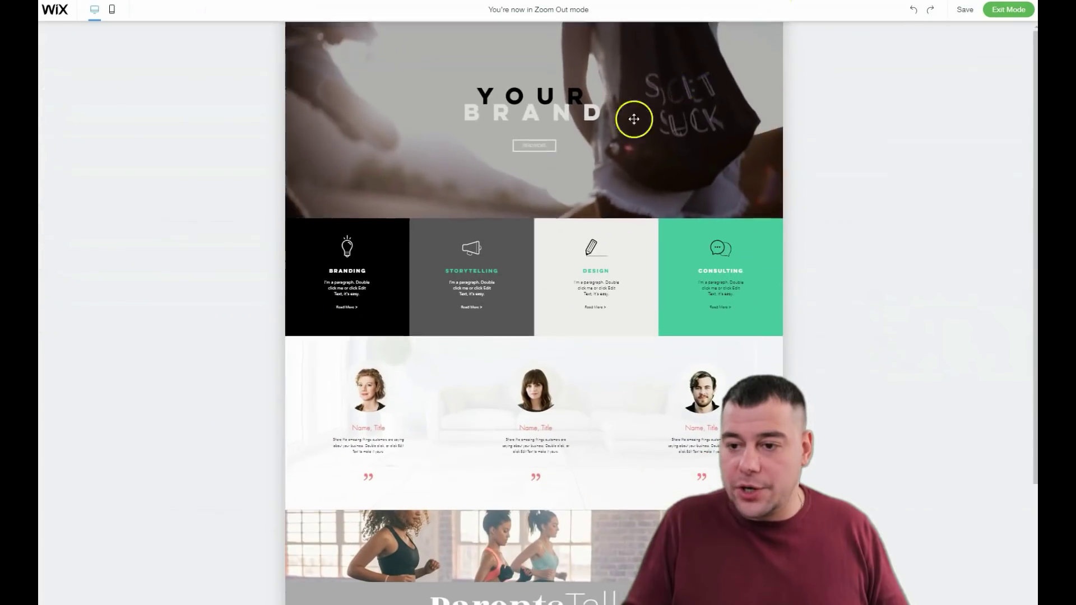
{"action": "scroll", "coordinate": [591, 335], "scroll_direction": "down", "scroll_amount": 3}
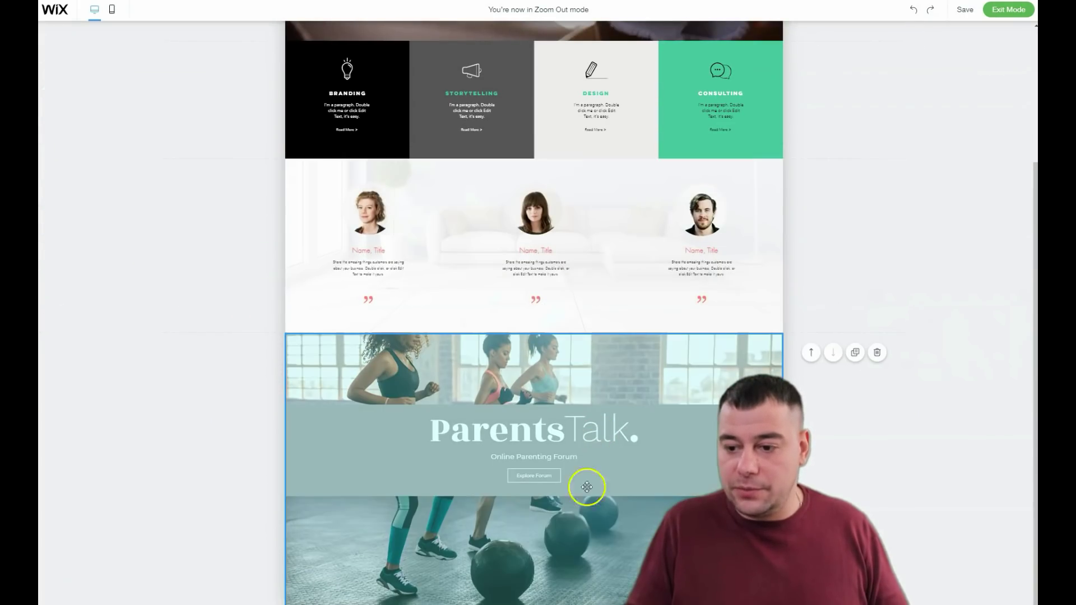
{"action": "left_click", "coordinate": [812, 352]}
{"action": "left_click", "coordinate": [811, 178]}
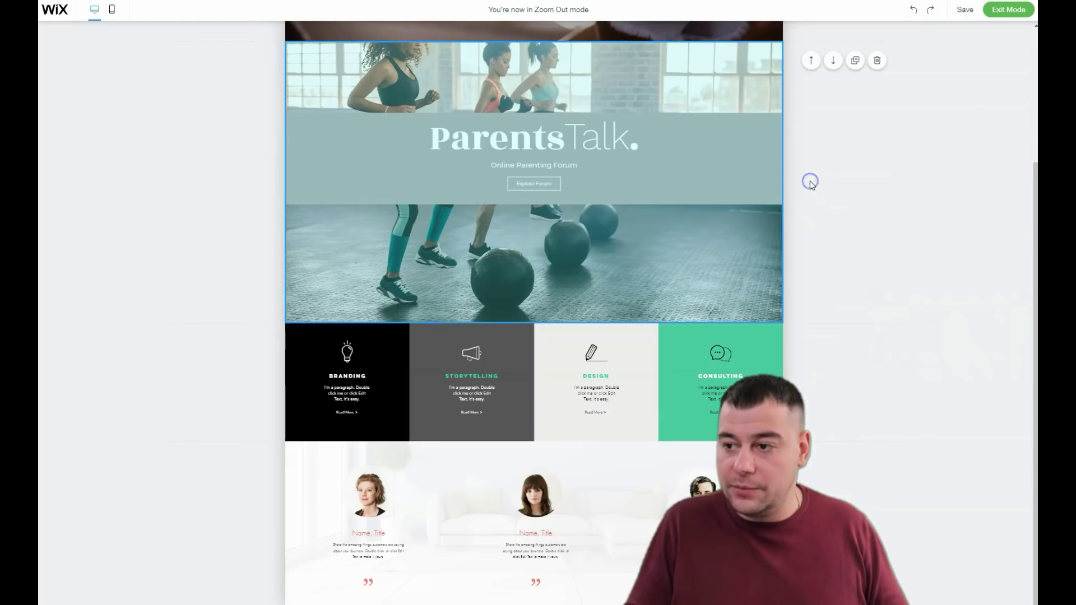
{"action": "left_click", "coordinate": [815, 64]}
{"action": "scroll", "coordinate": [764, 173], "scroll_direction": "up", "scroll_amount": 3}
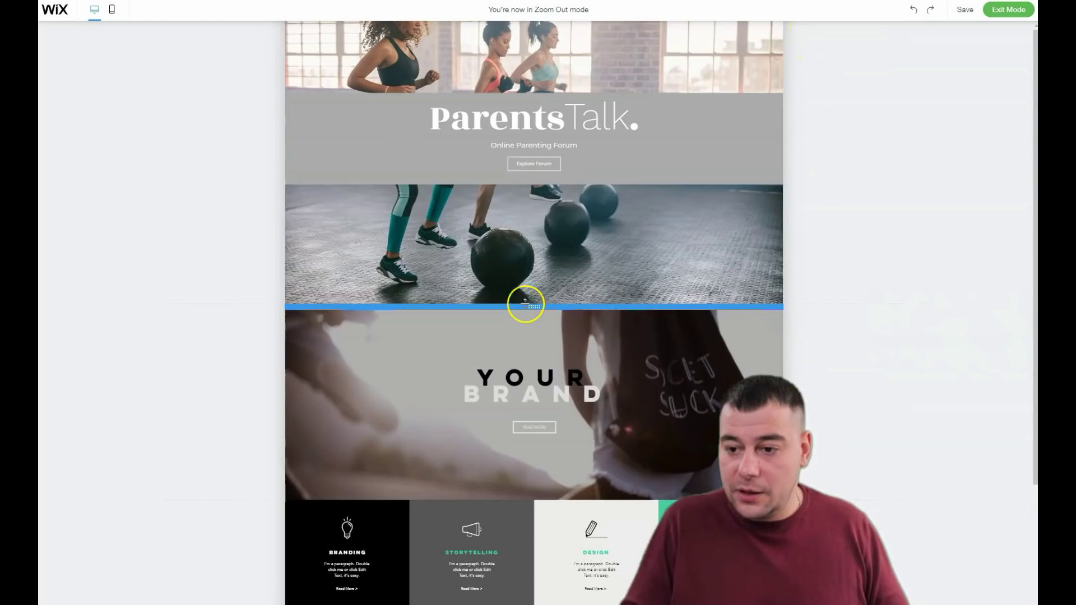
Step: Drag the section dividers to add empty space between the sections, then exit the mode
{"action": "left_click_drag", "start_coordinate": [526, 305], "coordinate": [528, 256]}
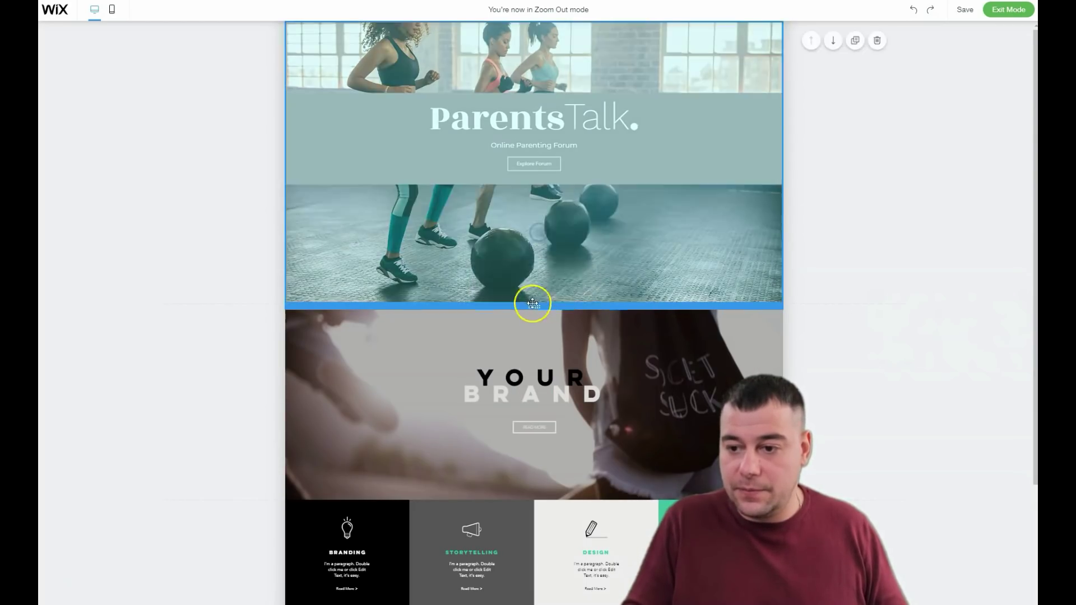
{"action": "left_click_drag", "start_coordinate": [534, 306], "coordinate": [539, 354]}
{"action": "left_click_drag", "start_coordinate": [536, 443], "coordinate": [564, 404]}
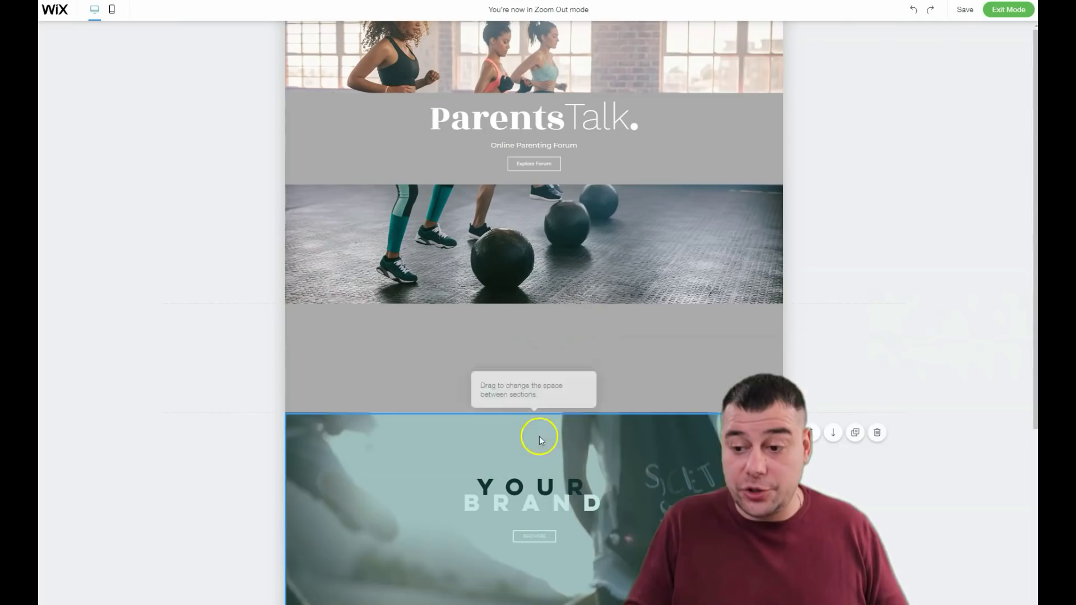
{"action": "left_click_drag", "start_coordinate": [535, 417], "coordinate": [528, 308]}
{"action": "left_click_drag", "start_coordinate": [530, 398], "coordinate": [531, 404]}
{"action": "scroll", "coordinate": [562, 400], "scroll_direction": "down", "scroll_amount": 2}
{"action": "scroll", "coordinate": [563, 400], "scroll_direction": "down", "scroll_amount": 2}
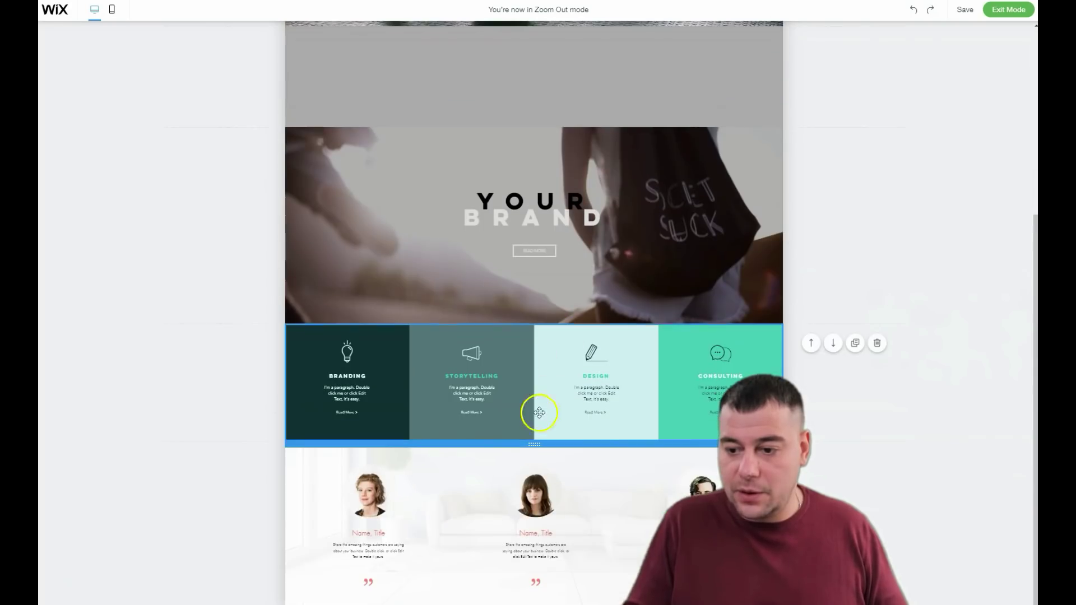
{"action": "left_click_drag", "start_coordinate": [533, 326], "coordinate": [531, 502]}
{"action": "scroll", "coordinate": [540, 375], "scroll_direction": "down", "scroll_amount": 1}
{"action": "left_click_drag", "start_coordinate": [533, 445], "coordinate": [539, 558]}
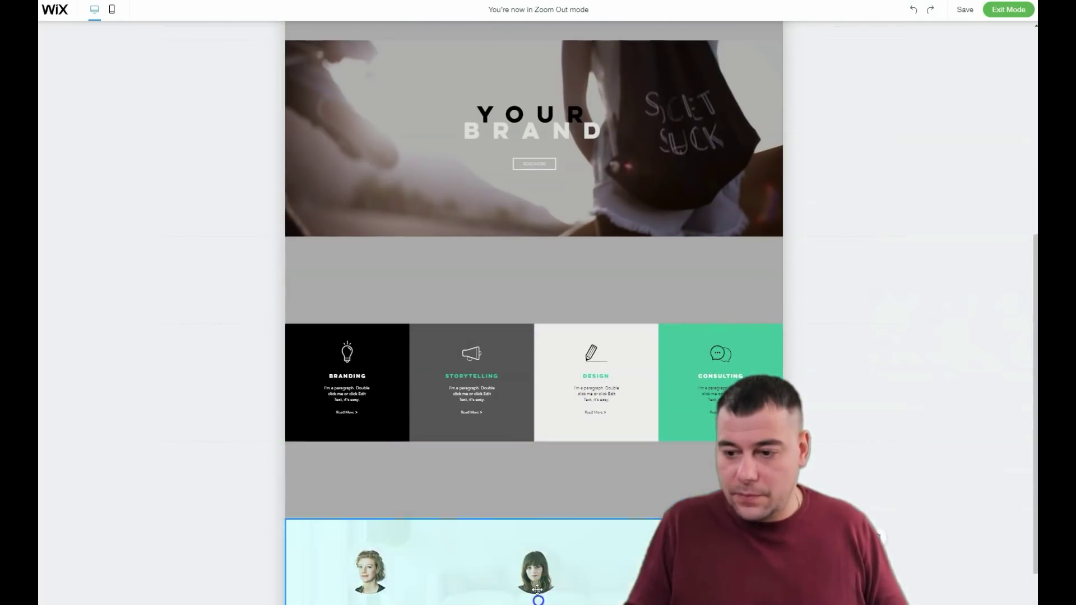
{"action": "scroll", "coordinate": [553, 369], "scroll_direction": "up", "scroll_amount": 5}
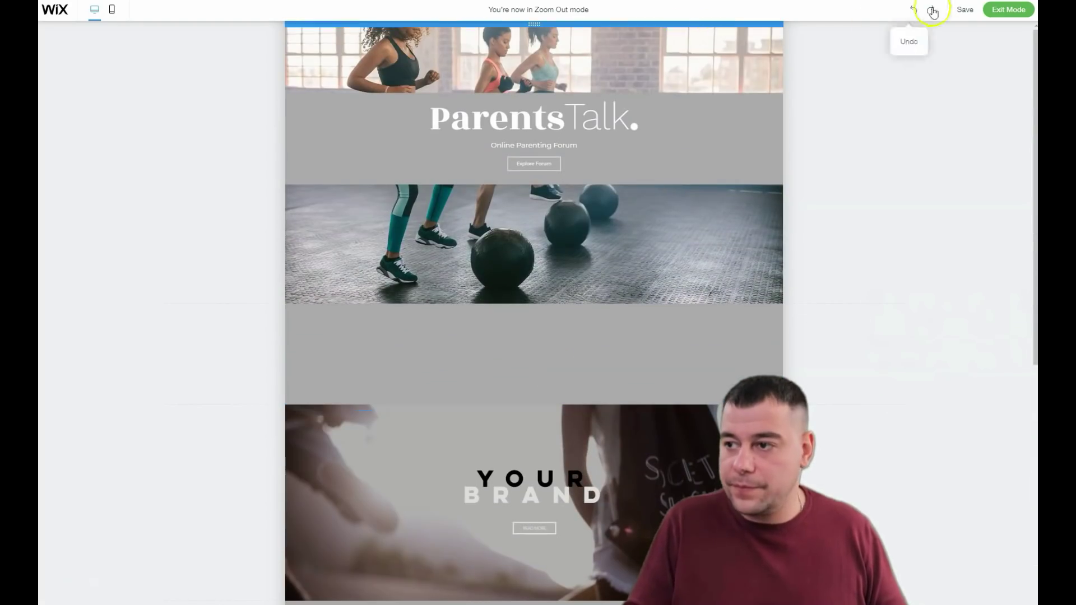
{"action": "left_click", "coordinate": [630, 92]}
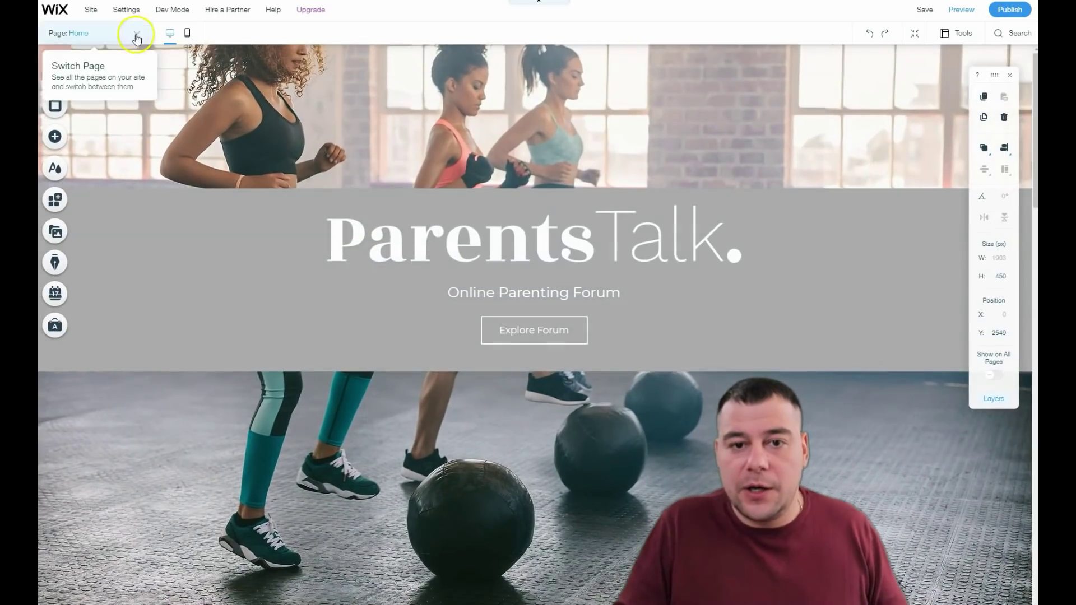
Step: Set the page background to the 'fitness' stock photo of five women in black workout clothes
{"action": "left_click", "coordinate": [55, 107]}
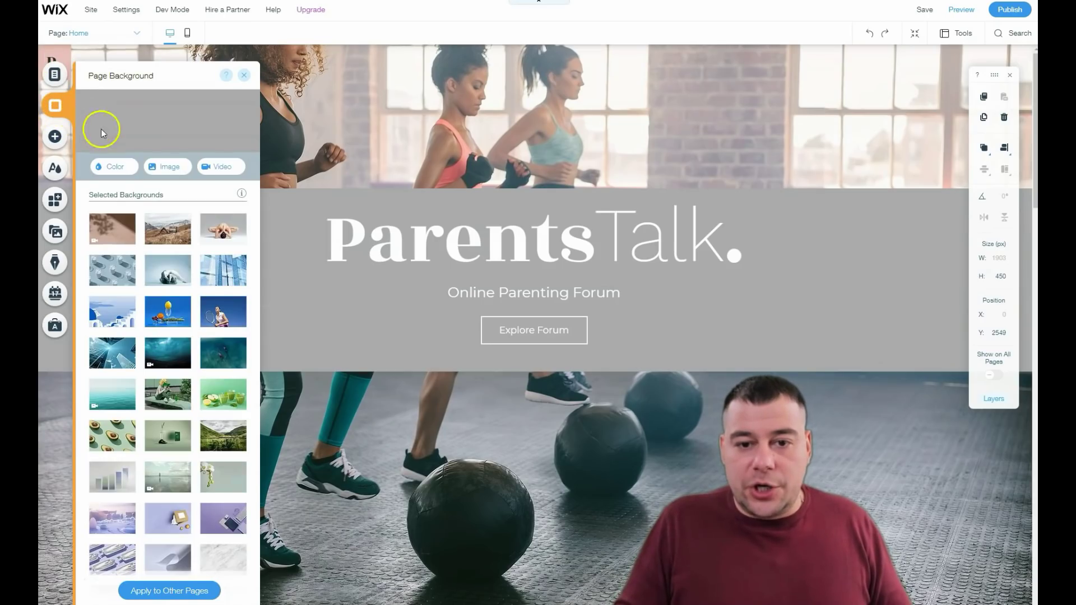
{"action": "left_click", "coordinate": [159, 169]}
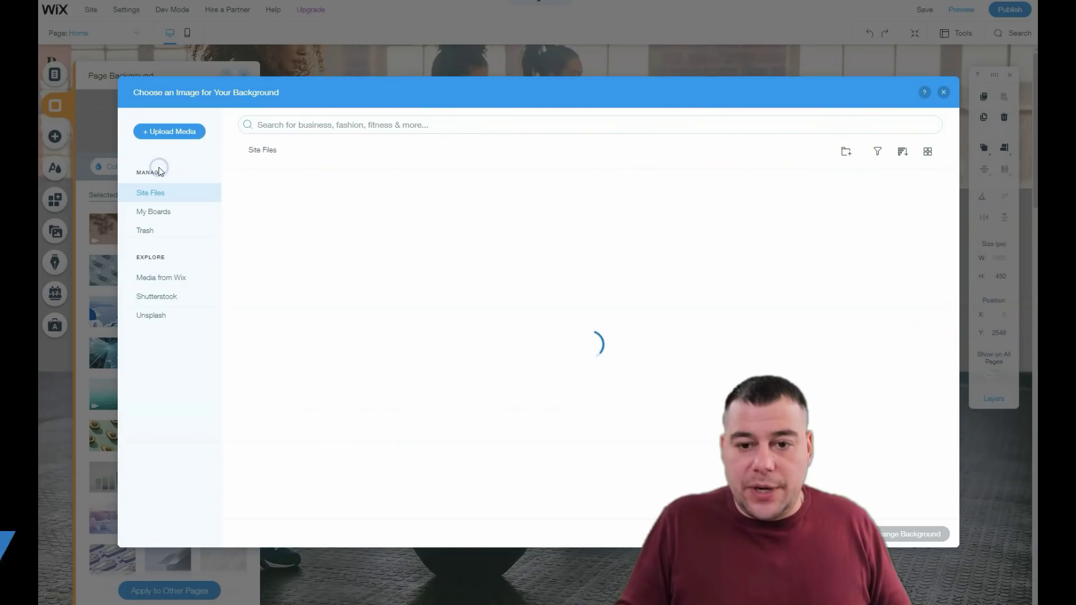
{"action": "left_click", "coordinate": [293, 125]}
{"action": "type", "text": "fitness"}
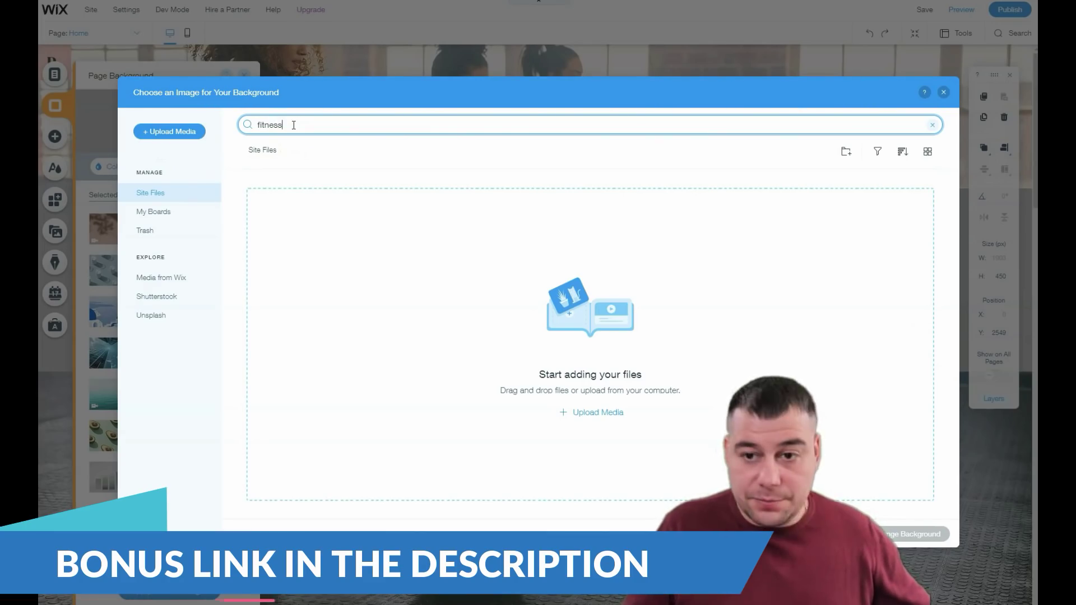
{"action": "key", "text": "Return"}
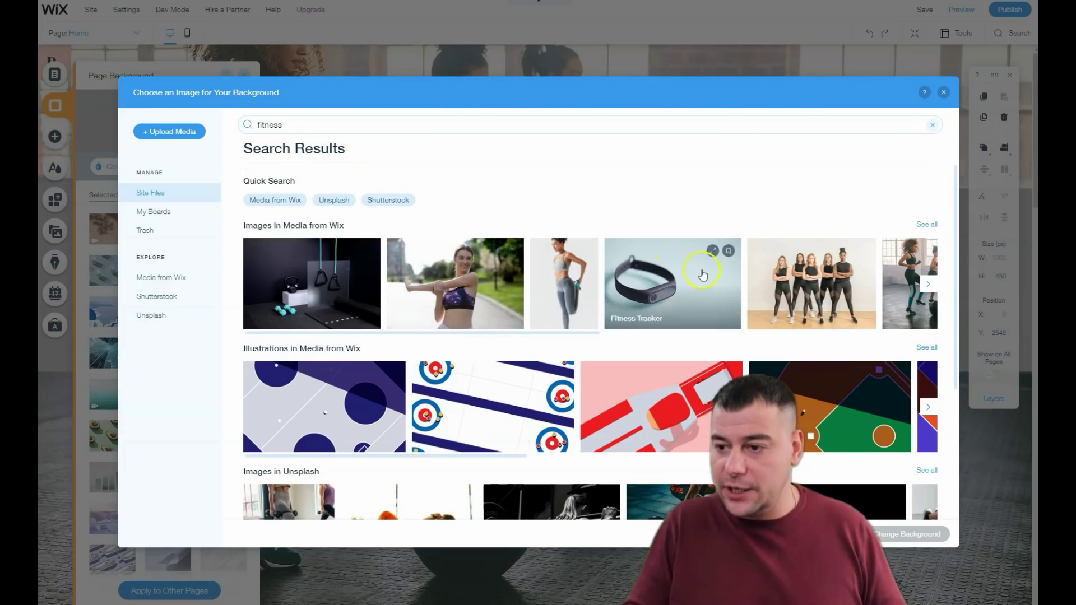
{"action": "scroll", "coordinate": [796, 291], "scroll_direction": "down", "scroll_amount": 4}
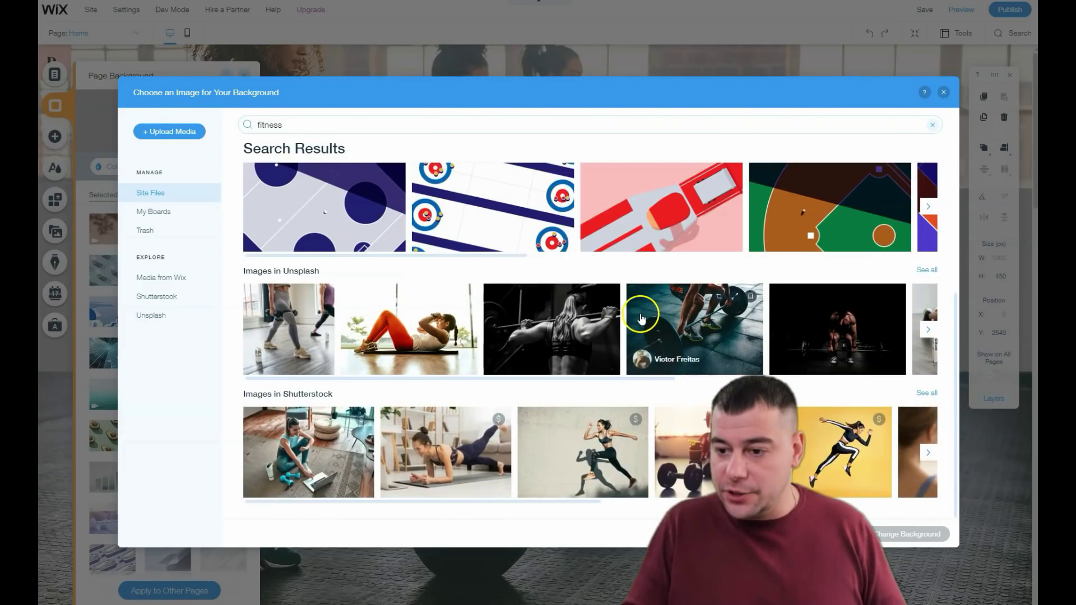
{"action": "left_click", "coordinate": [592, 454]}
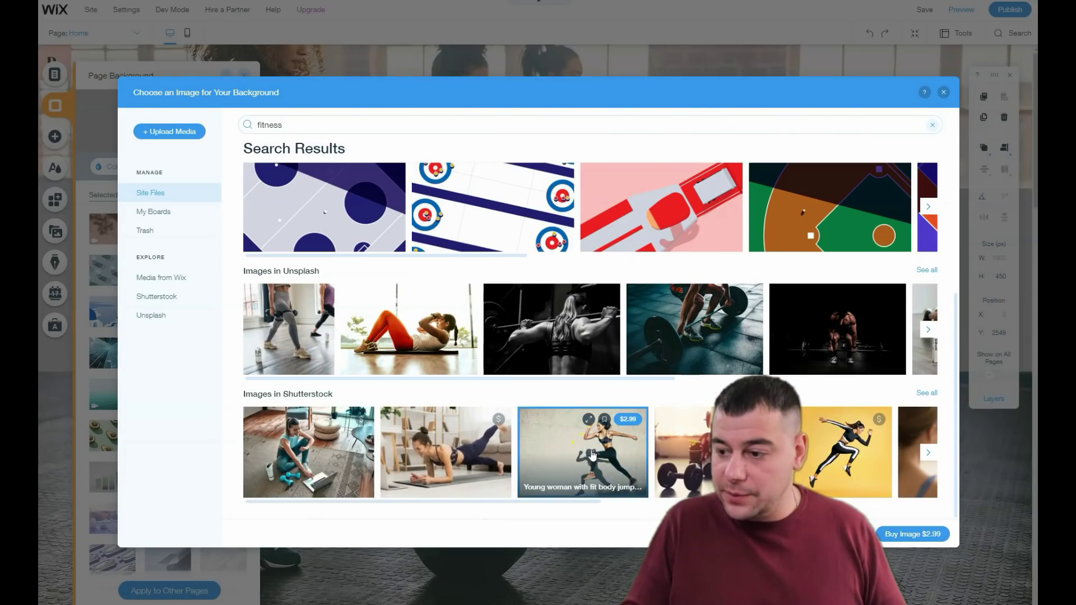
{"action": "left_click", "coordinate": [557, 346]}
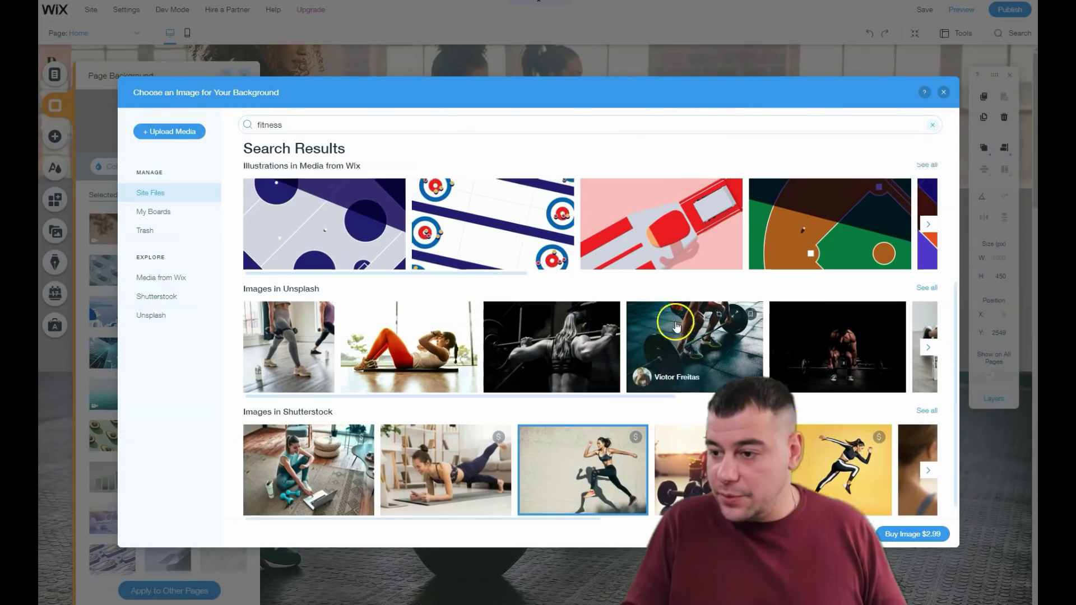
{"action": "scroll", "coordinate": [675, 325], "scroll_direction": "up", "scroll_amount": 3}
{"action": "left_click", "coordinate": [807, 290]}
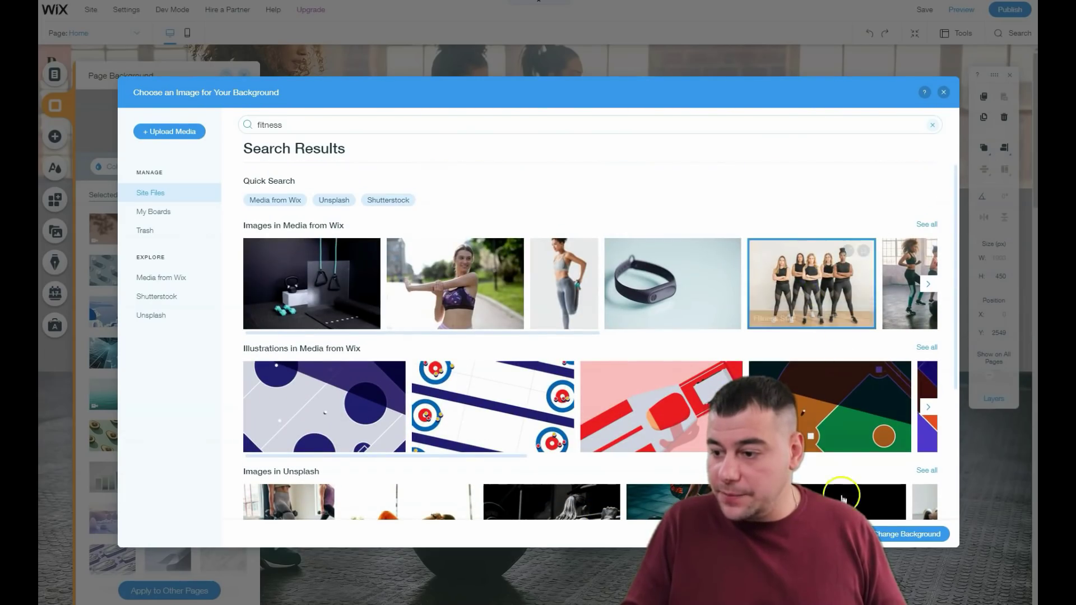
{"action": "left_click", "coordinate": [886, 535]}
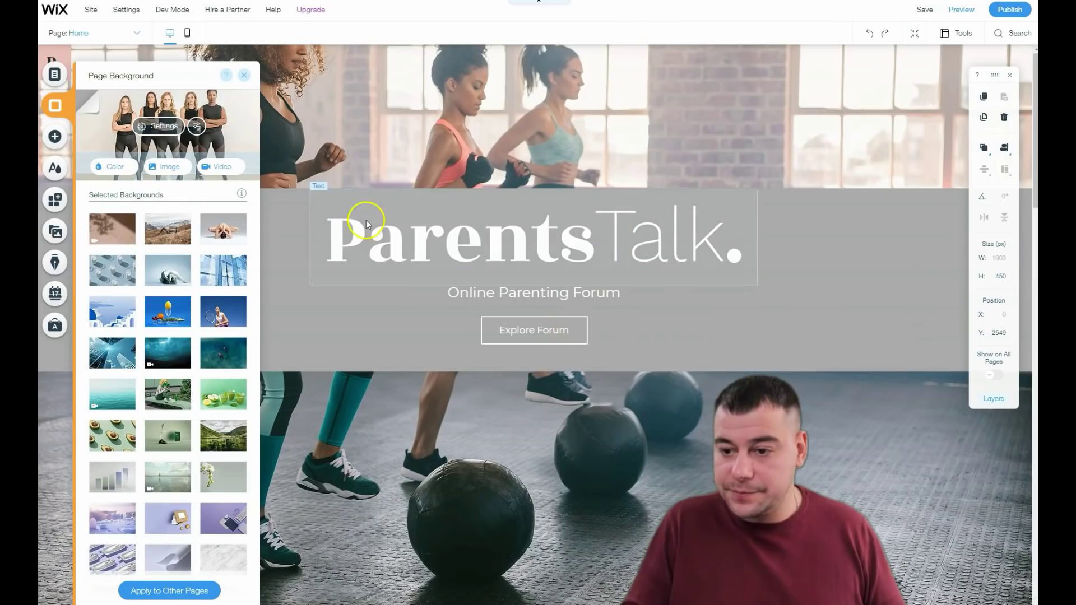
Step: Give the page background image a parallax scroll effect
{"action": "scroll", "coordinate": [521, 459], "scroll_direction": "down", "scroll_amount": 4}
{"action": "scroll", "coordinate": [546, 463], "scroll_direction": "down", "scroll_amount": 4}
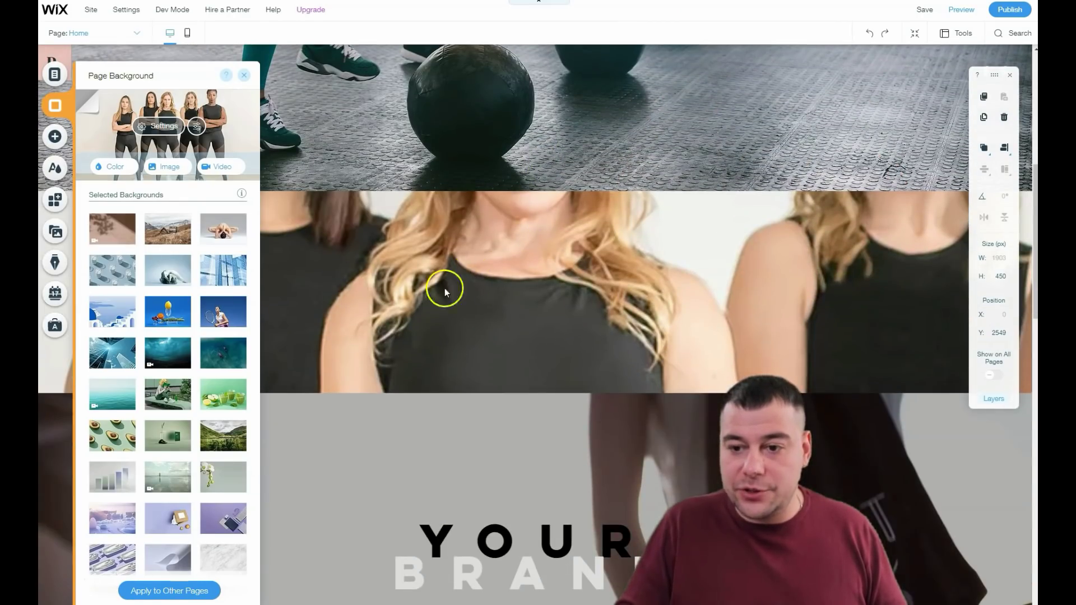
{"action": "scroll", "coordinate": [505, 267], "scroll_direction": "down", "scroll_amount": 12}
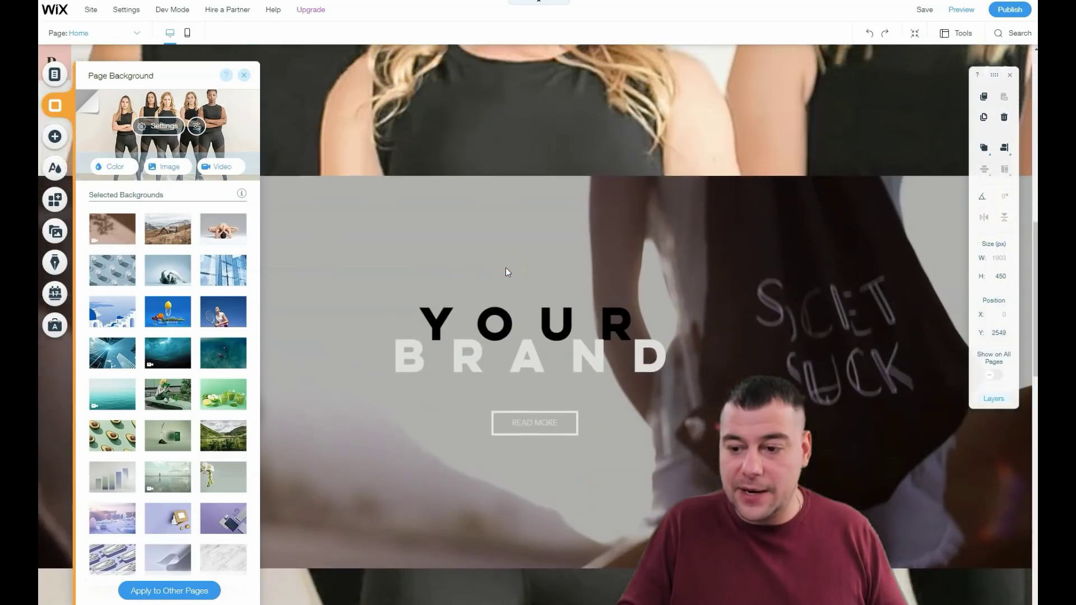
{"action": "scroll", "coordinate": [507, 272], "scroll_direction": "down", "scroll_amount": 6}
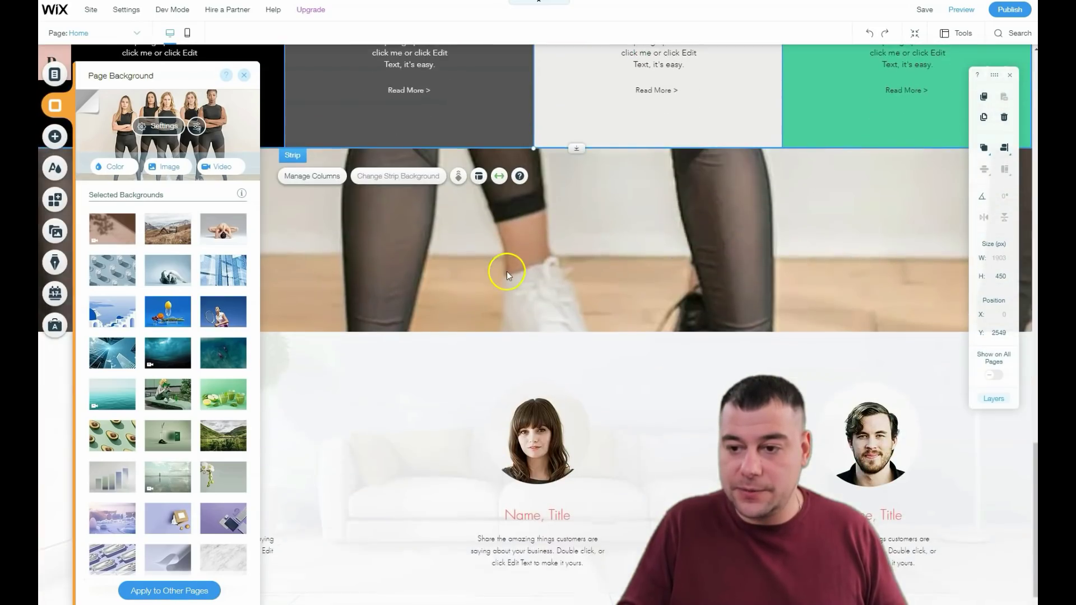
{"action": "scroll", "coordinate": [507, 271], "scroll_direction": "down", "scroll_amount": 1}
{"action": "scroll", "coordinate": [507, 280], "scroll_direction": "up", "scroll_amount": 6}
{"action": "scroll", "coordinate": [507, 284], "scroll_direction": "up", "scroll_amount": 10}
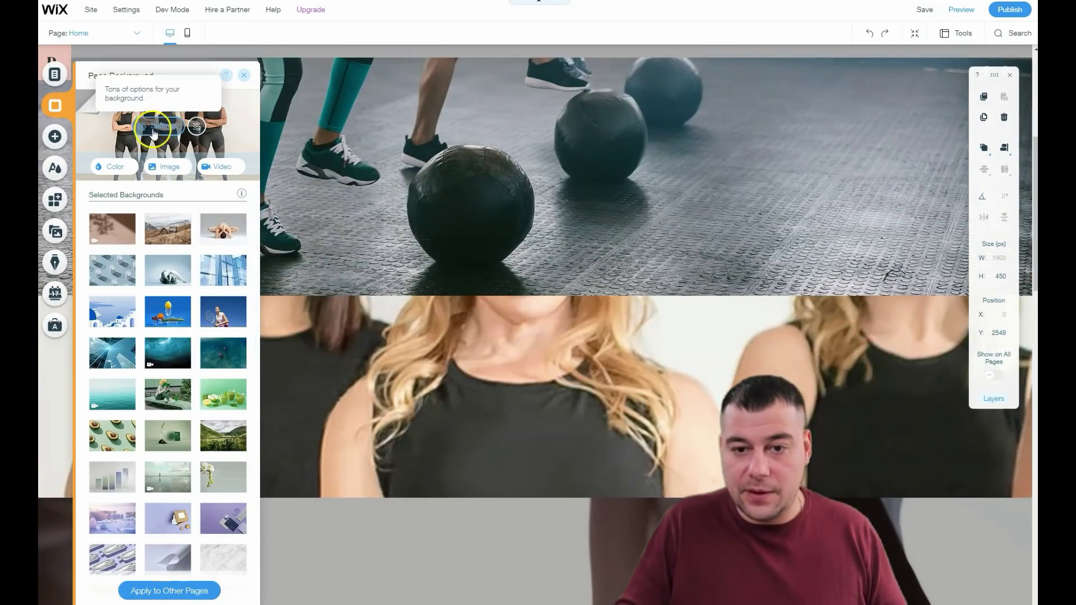
{"action": "left_click", "coordinate": [154, 132]}
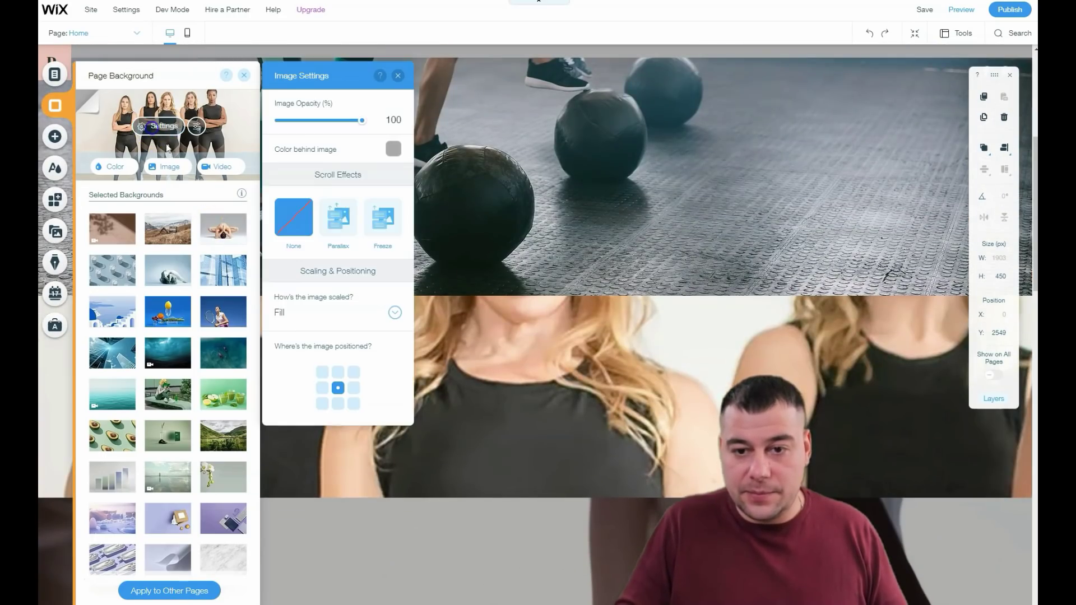
{"action": "left_click", "coordinate": [334, 221]}
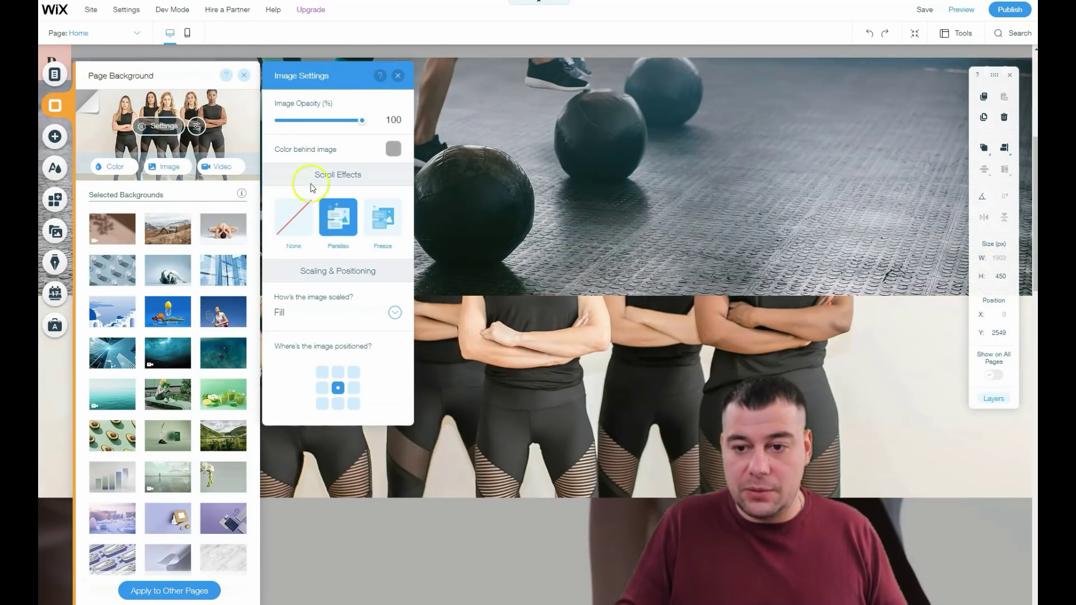
{"action": "left_click", "coordinate": [244, 76]}
Step: Scroll through the page to review the background, then close the Page Background panel
{"action": "scroll", "coordinate": [525, 363], "scroll_direction": "up", "scroll_amount": 5}
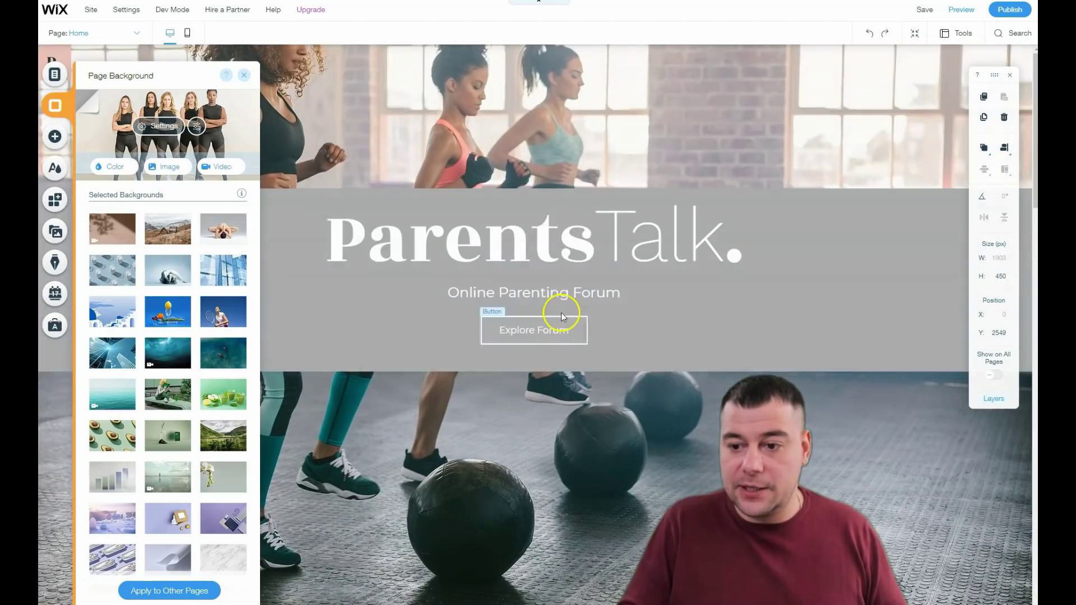
{"action": "scroll", "coordinate": [530, 295], "scroll_direction": "down", "scroll_amount": 5}
{"action": "scroll", "coordinate": [537, 319], "scroll_direction": "down", "scroll_amount": 8}
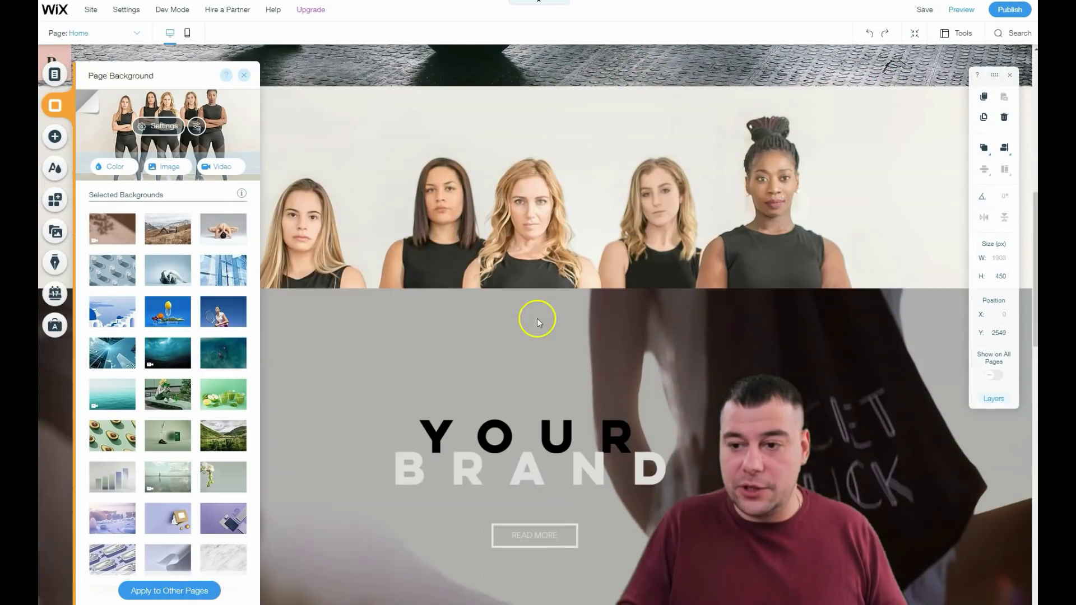
{"action": "scroll", "coordinate": [529, 301], "scroll_direction": "down", "scroll_amount": 8}
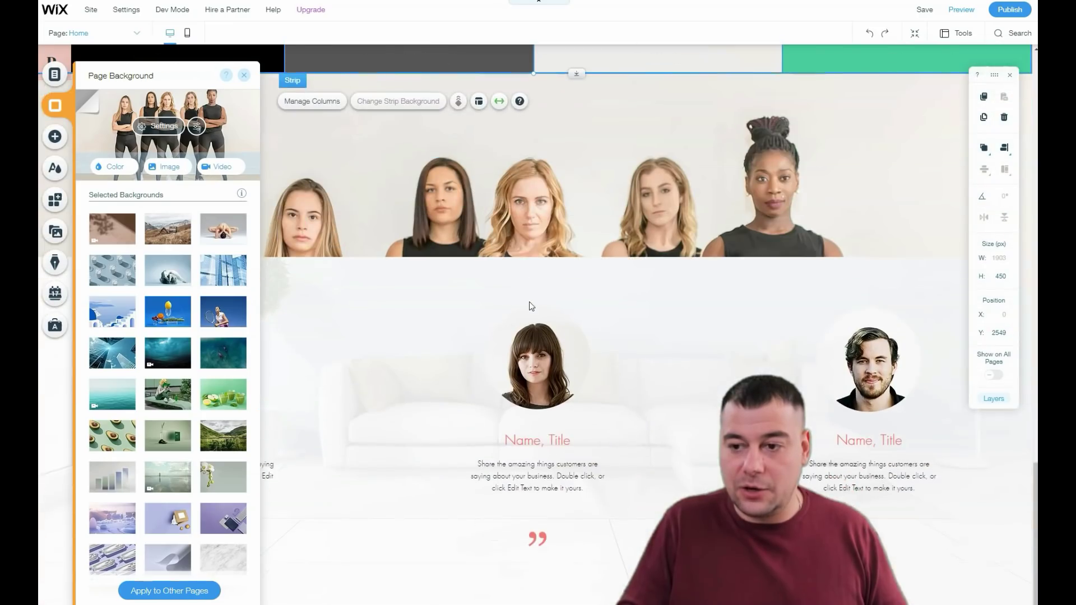
{"action": "scroll", "coordinate": [529, 301], "scroll_direction": "up", "scroll_amount": 4}
{"action": "scroll", "coordinate": [529, 303], "scroll_direction": "up", "scroll_amount": 8}
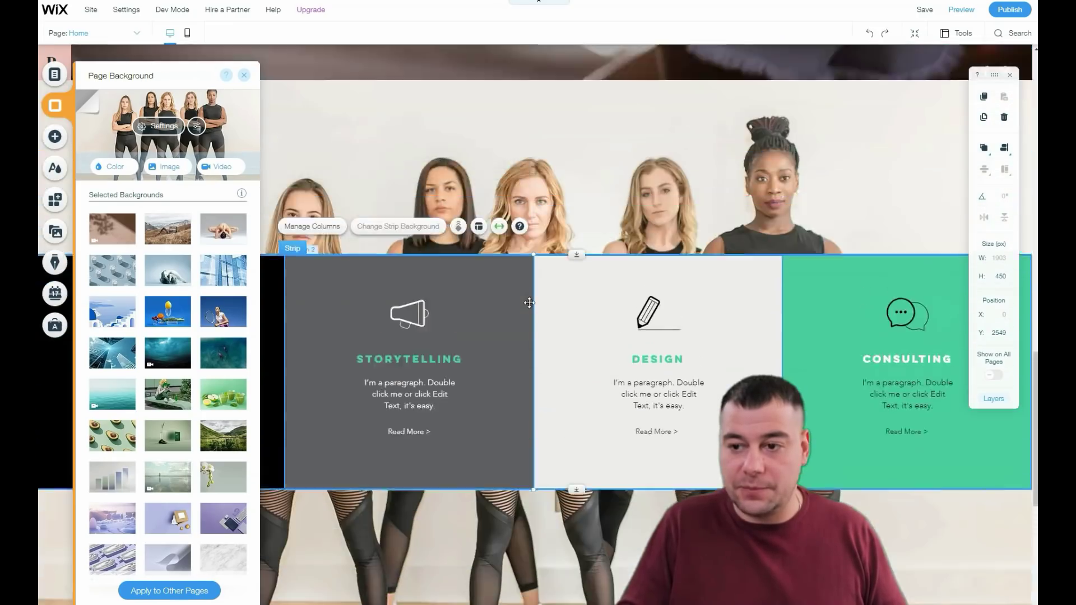
{"action": "scroll", "coordinate": [532, 313], "scroll_direction": "down", "scroll_amount": 4}
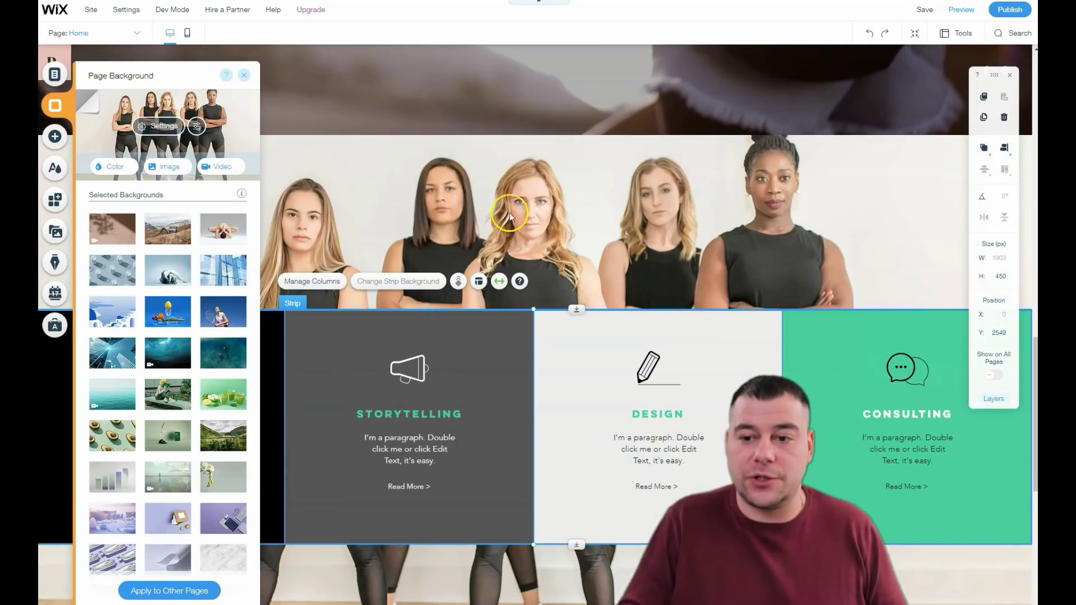
{"action": "scroll", "coordinate": [519, 260], "scroll_direction": "up", "scroll_amount": 10}
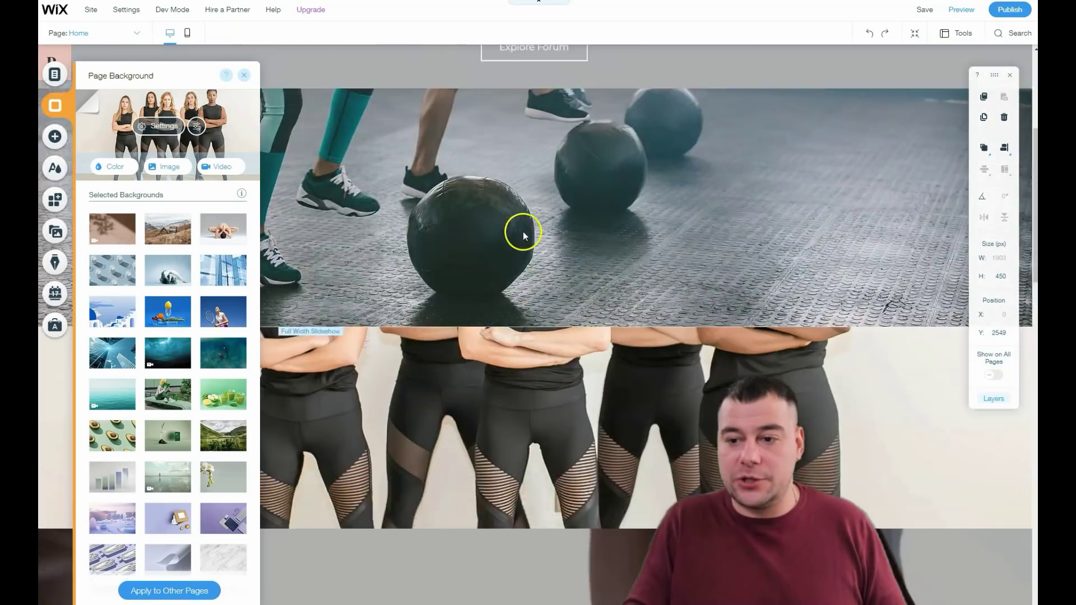
{"action": "scroll", "coordinate": [521, 239], "scroll_direction": "down", "scroll_amount": 4}
{"action": "scroll", "coordinate": [516, 241], "scroll_direction": "up", "scroll_amount": 4}
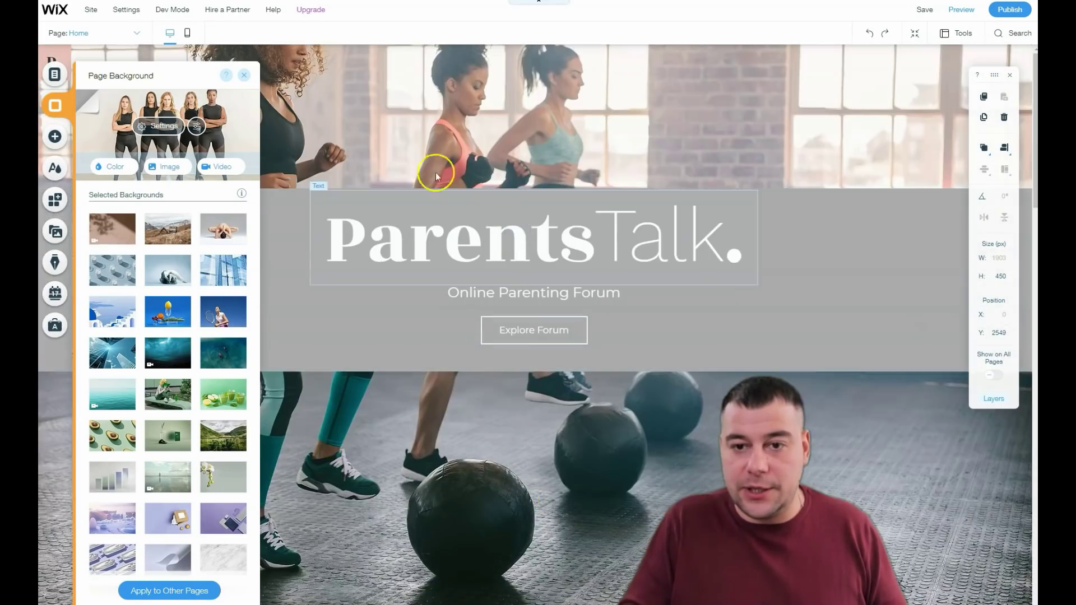
{"action": "left_click", "coordinate": [244, 76]}
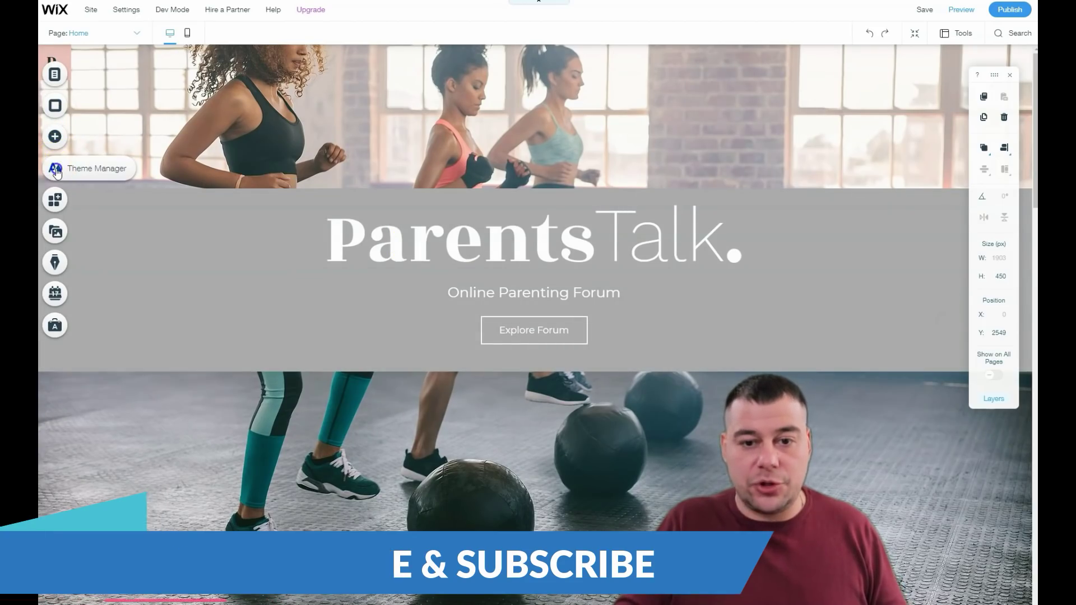
Step: Switch the site colours to a grey theme chosen from the featured themes in Theme Manager
{"action": "left_click", "coordinate": [55, 169]}
{"action": "left_click", "coordinate": [195, 179]}
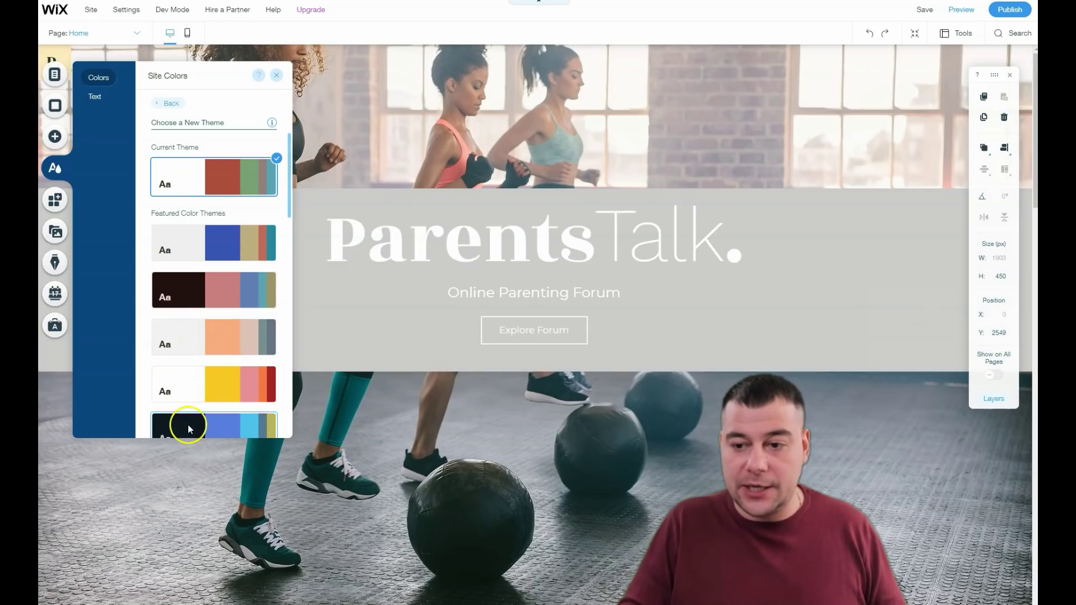
{"action": "scroll", "coordinate": [187, 425], "scroll_direction": "down", "scroll_amount": 4}
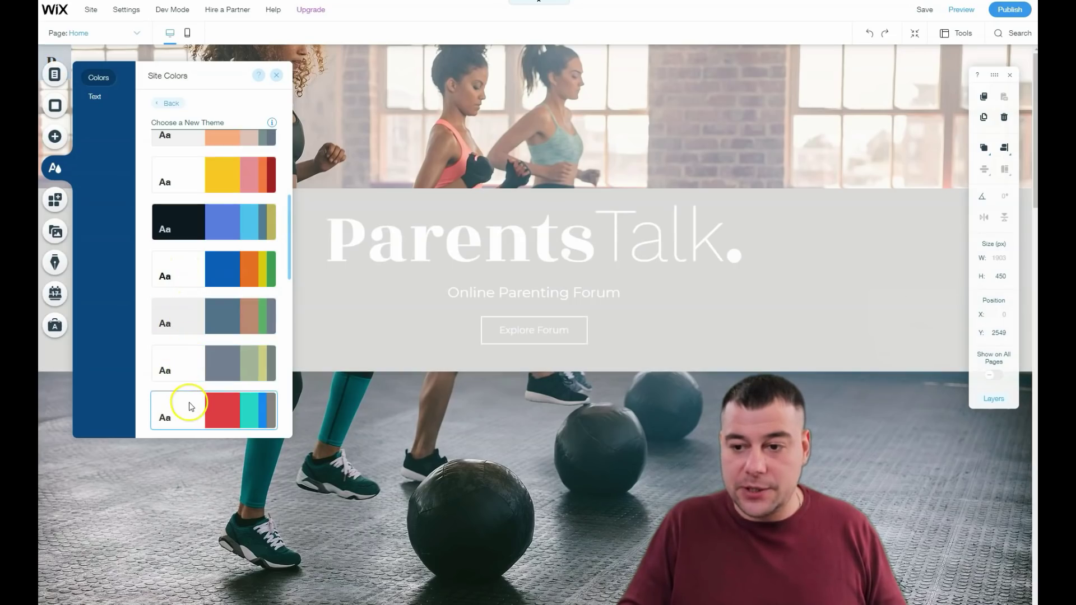
{"action": "scroll", "coordinate": [194, 373], "scroll_direction": "down", "scroll_amount": 5}
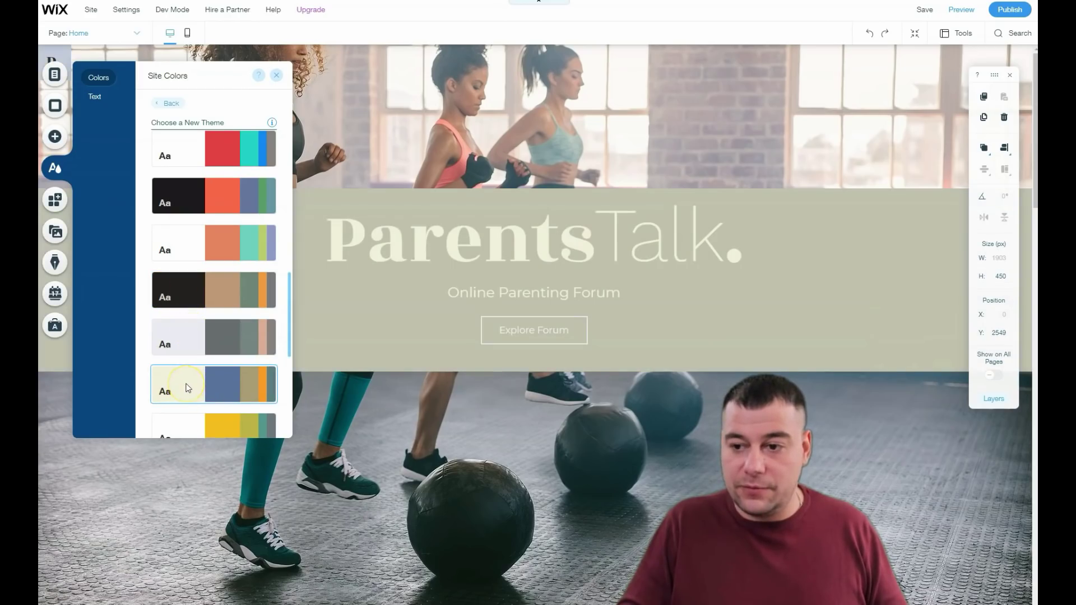
{"action": "left_click", "coordinate": [191, 334]}
{"action": "left_click", "coordinate": [278, 74]}
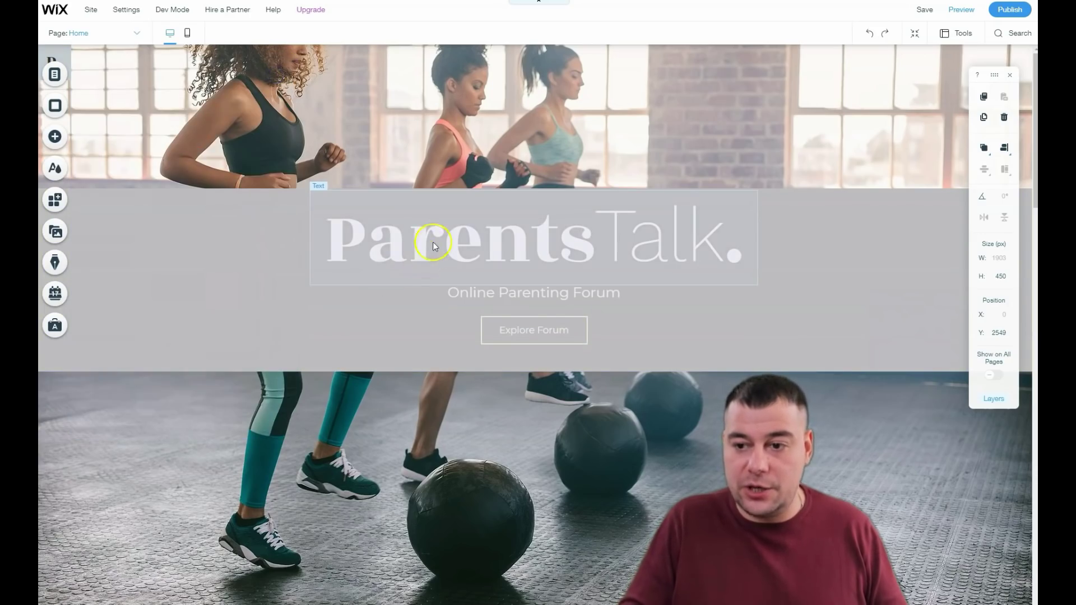
Step: Move the ParentsTalk title onto the fitness photo at 366, 55 and reposition its subtitle
{"action": "scroll", "coordinate": [446, 258], "scroll_direction": "down", "scroll_amount": 7}
{"action": "scroll", "coordinate": [447, 259], "scroll_direction": "down", "scroll_amount": 12}
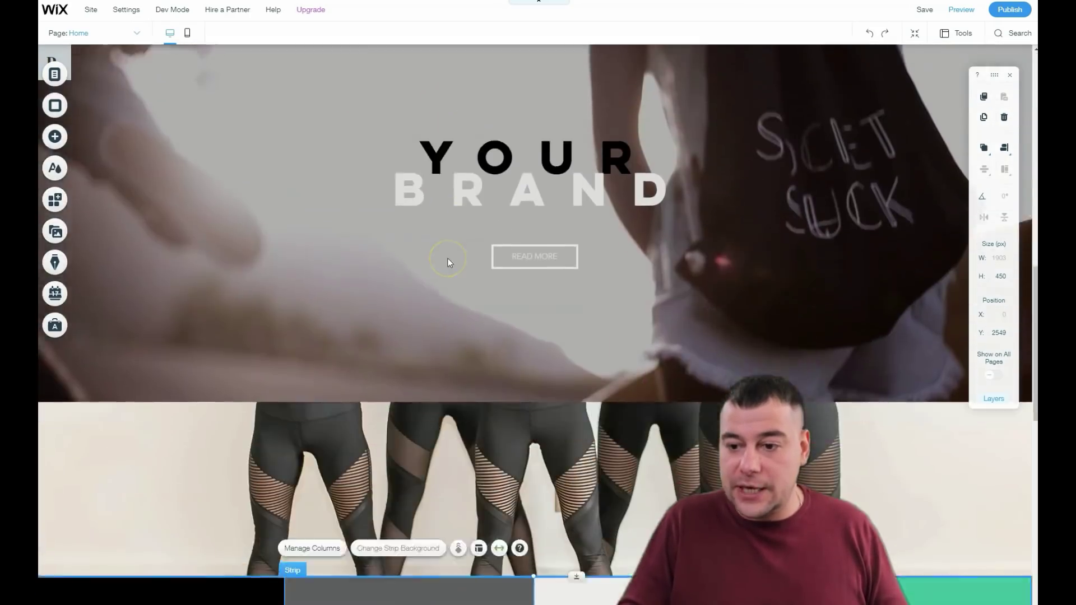
{"action": "scroll", "coordinate": [449, 258], "scroll_direction": "up", "scroll_amount": 15}
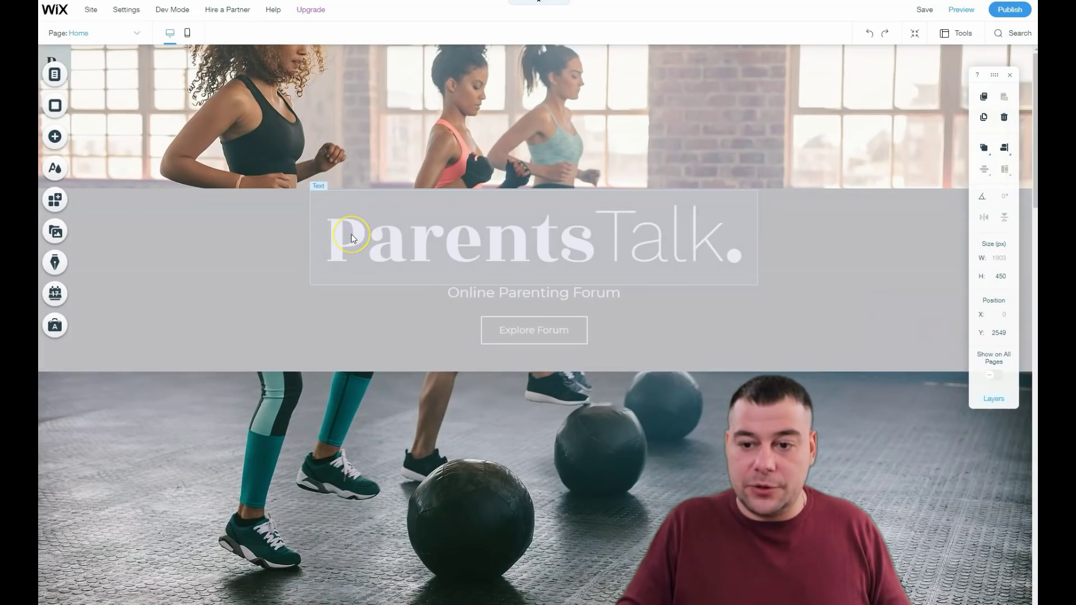
{"action": "left_click_drag", "start_coordinate": [352, 234], "coordinate": [367, 178]}
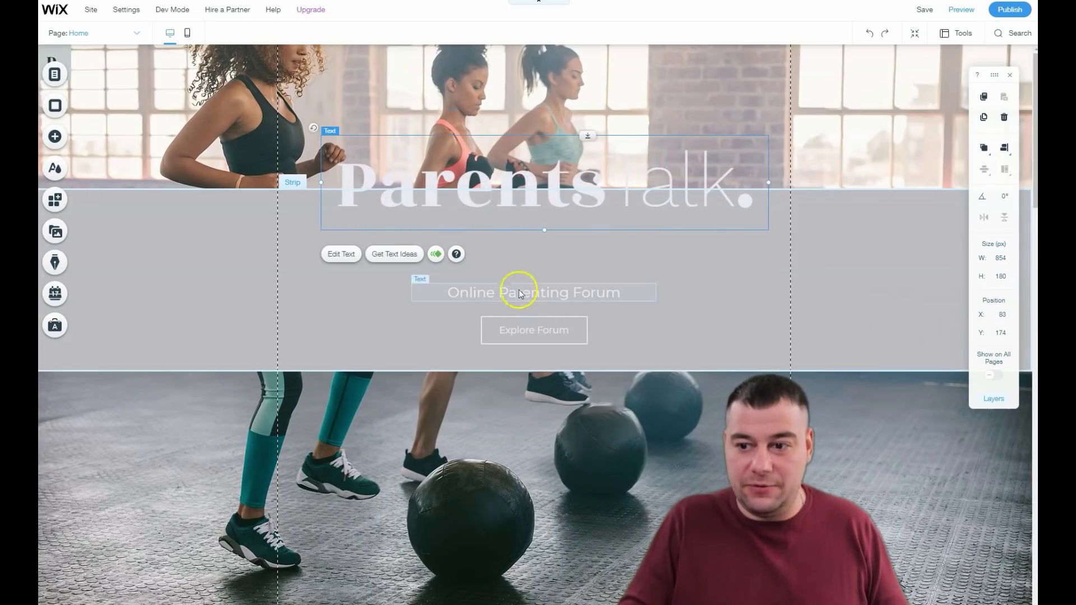
{"action": "left_click_drag", "start_coordinate": [520, 297], "coordinate": [521, 262]}
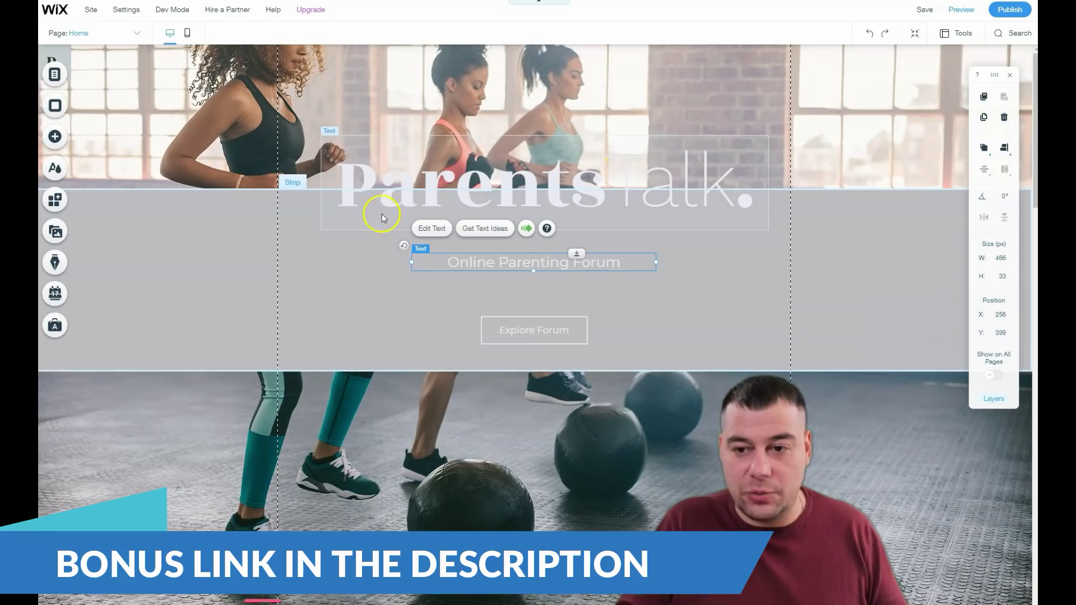
{"action": "left_click_drag", "start_coordinate": [480, 261], "coordinate": [495, 279]}
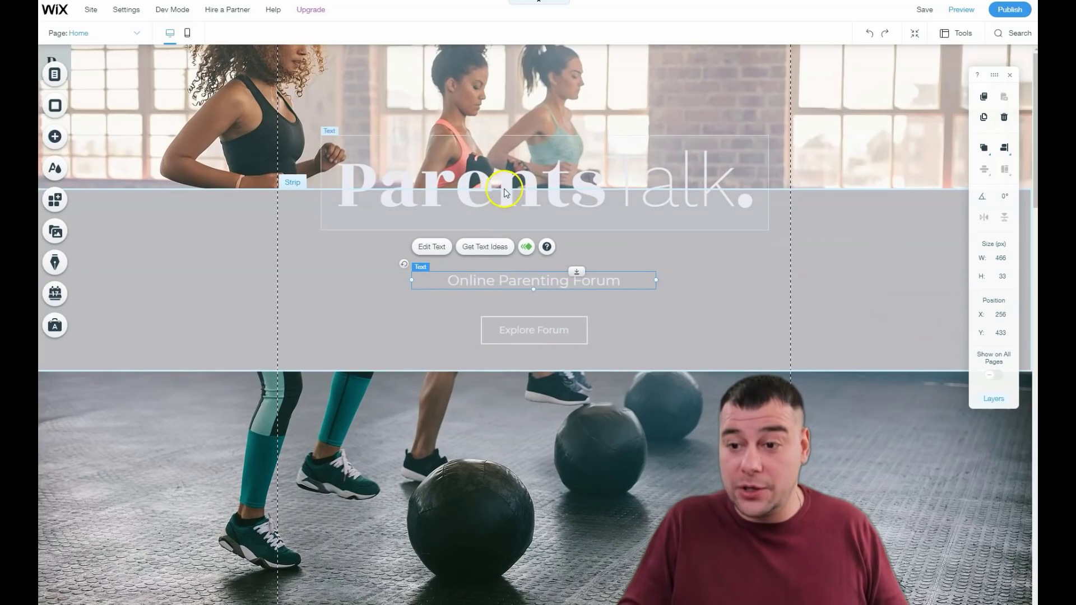
{"action": "left_click", "coordinate": [504, 192]}
{"action": "left_click_drag", "start_coordinate": [505, 192], "coordinate": [333, 123]}
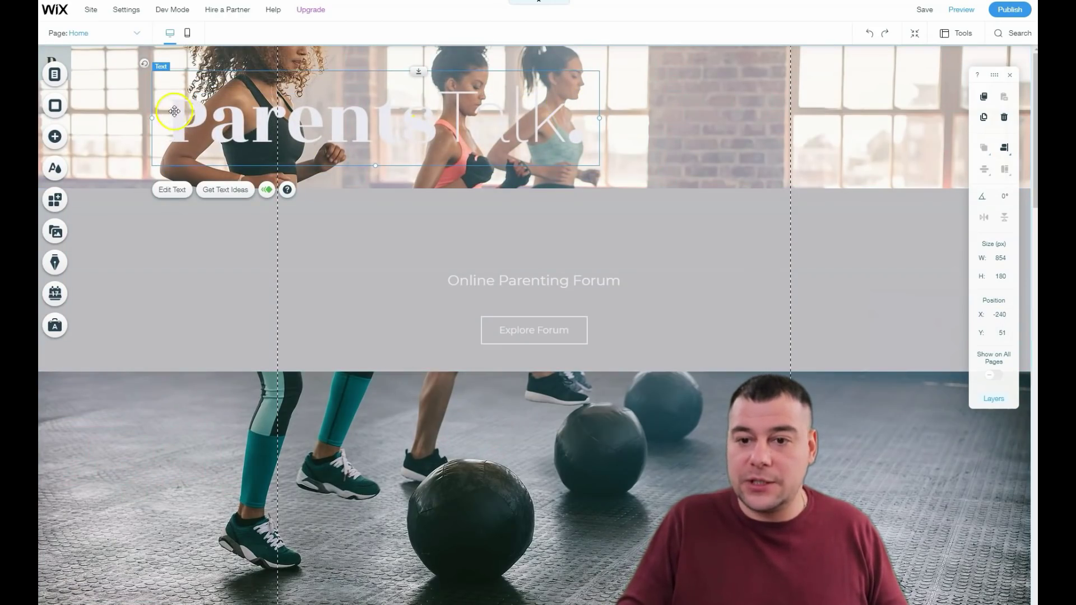
{"action": "left_click_drag", "start_coordinate": [329, 129], "coordinate": [647, 132]}
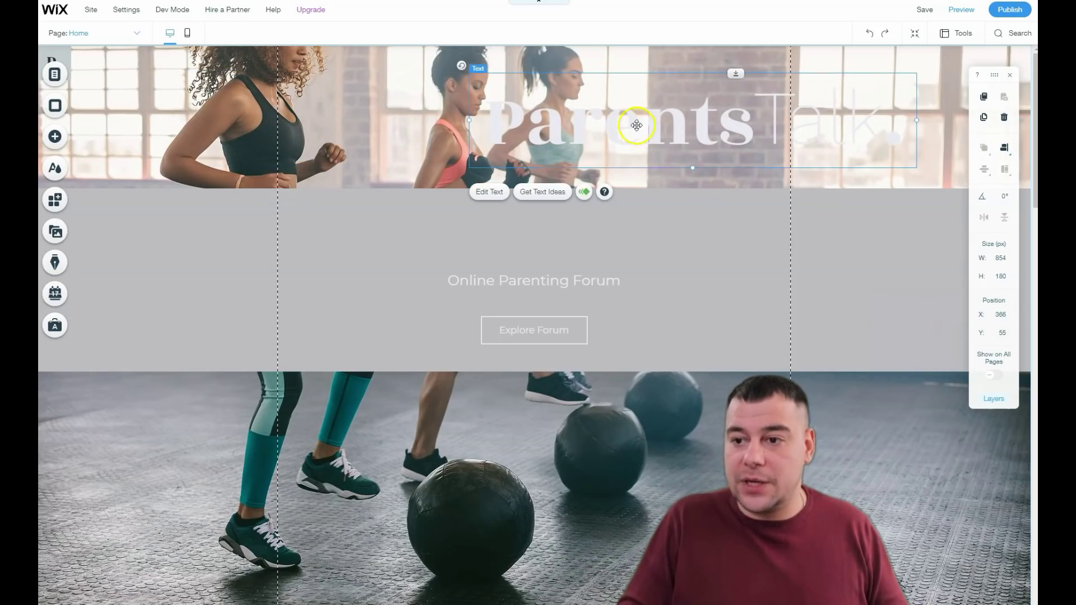
Step: Restyle the ParentsTalk title as Heading 1, enlarged to 116 px, in the Signika font
{"action": "double_click", "coordinate": [600, 122]}
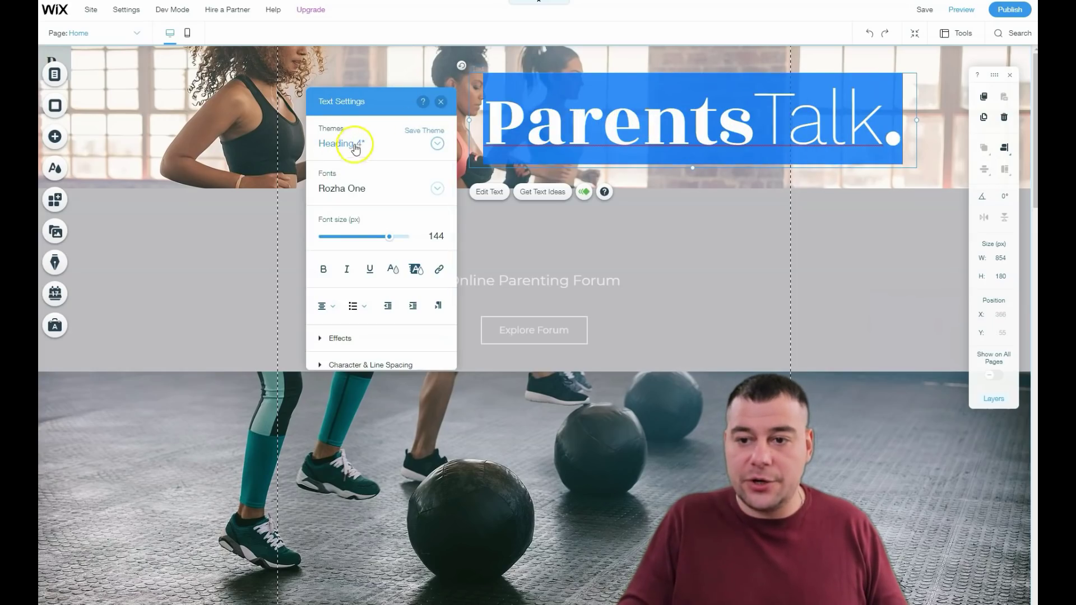
{"action": "left_click", "coordinate": [437, 144]}
{"action": "left_click", "coordinate": [362, 38]}
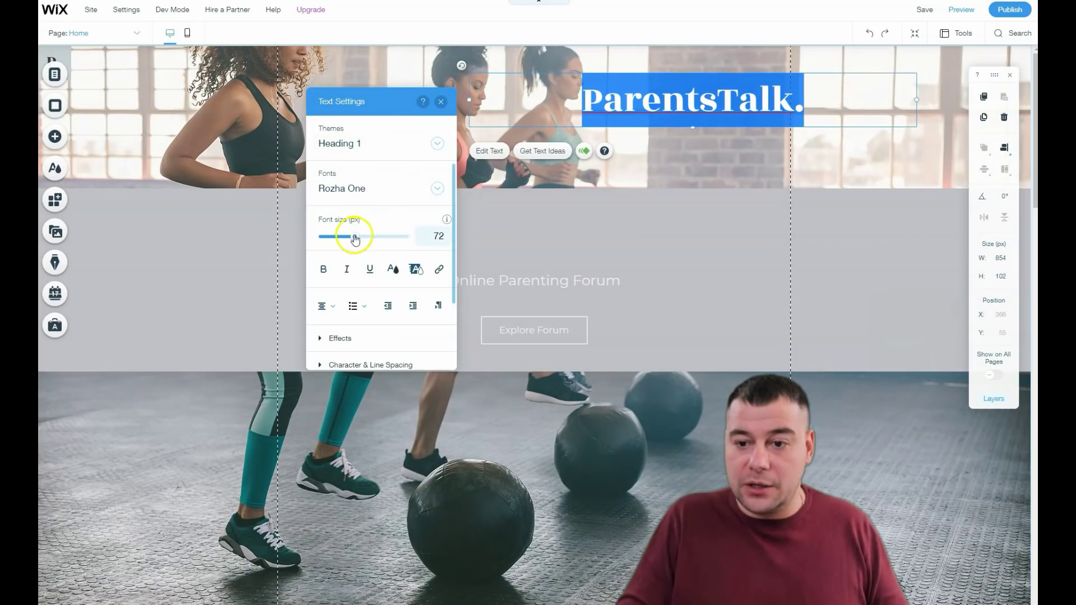
{"action": "left_click_drag", "start_coordinate": [354, 237], "coordinate": [376, 239]}
{"action": "left_click", "coordinate": [352, 189]}
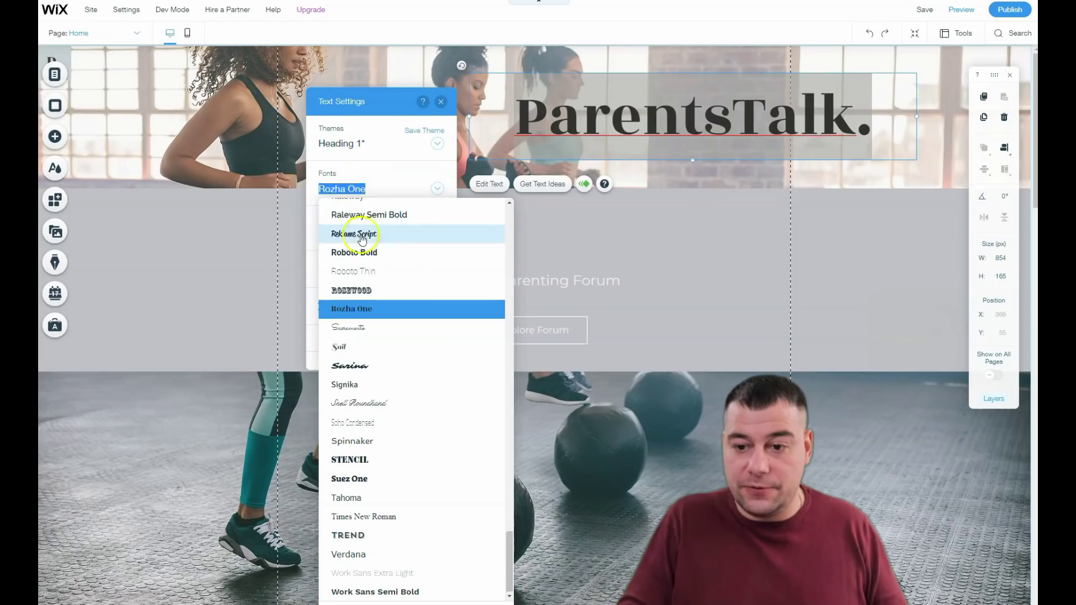
{"action": "left_click", "coordinate": [364, 272]}
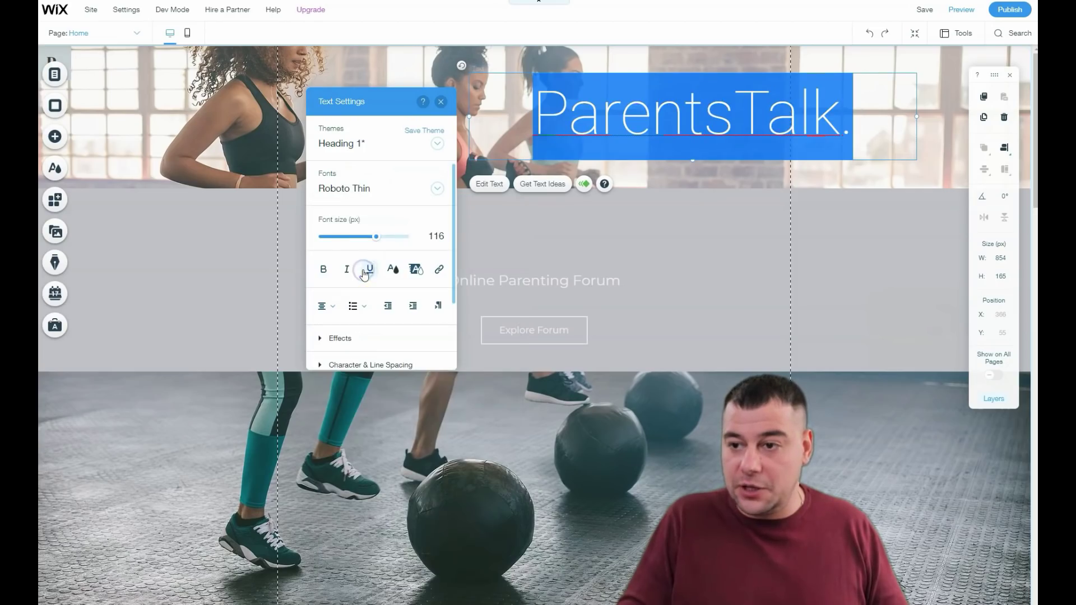
{"action": "left_click", "coordinate": [367, 195]}
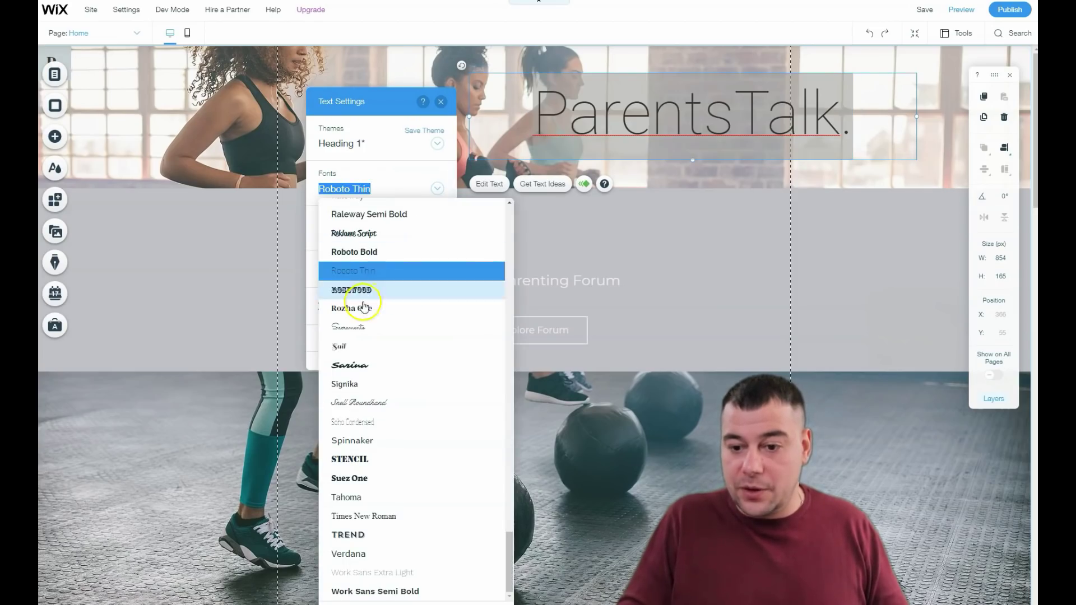
{"action": "left_click", "coordinate": [349, 388]}
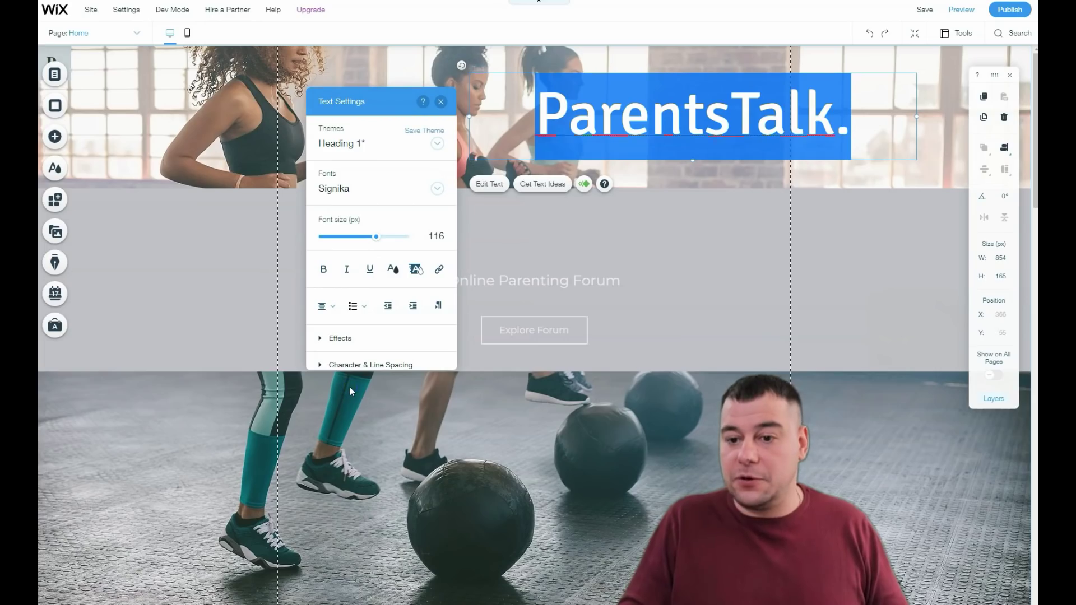
Step: Reword the title to 'Fittness for fun.', keeping the final period
{"action": "left_click", "coordinate": [634, 90]}
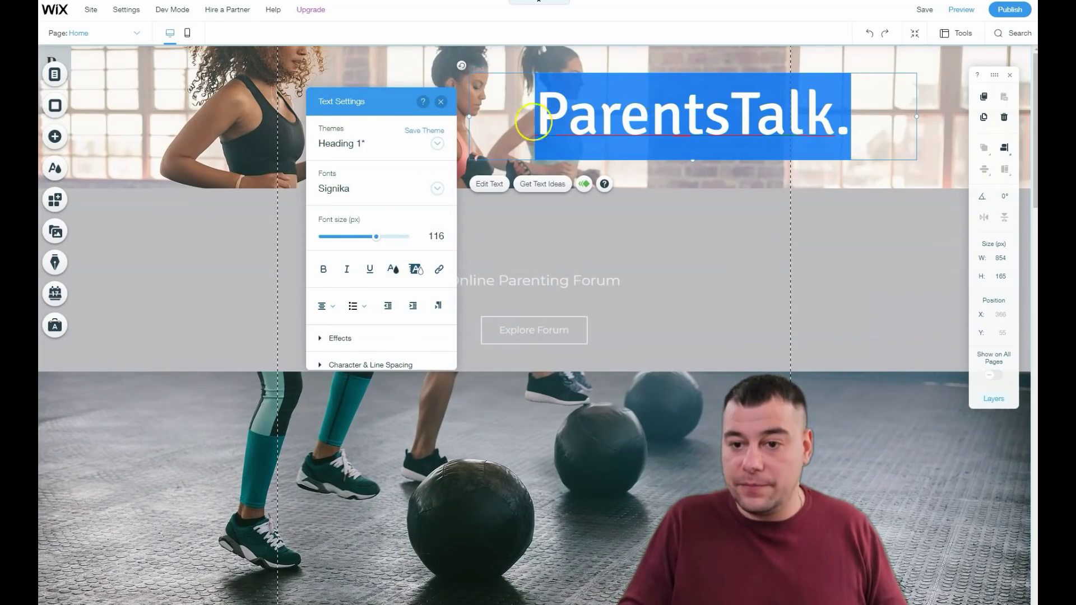
{"action": "left_click_drag", "start_coordinate": [555, 116], "coordinate": [835, 118]}
{"action": "type", "text": "Fit"}
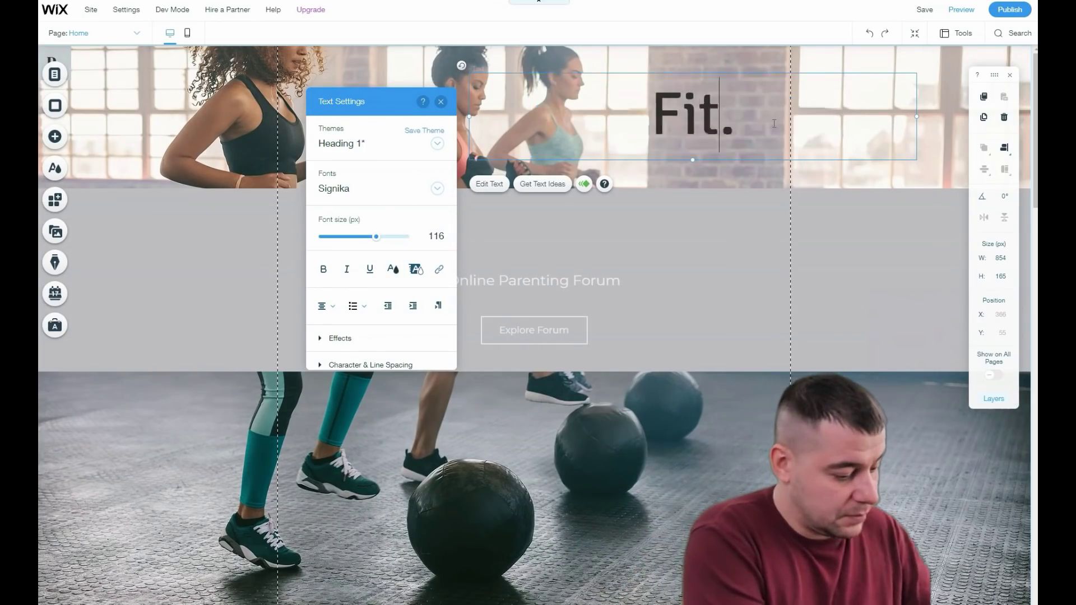
{"action": "type", "text": "tne for fun"}
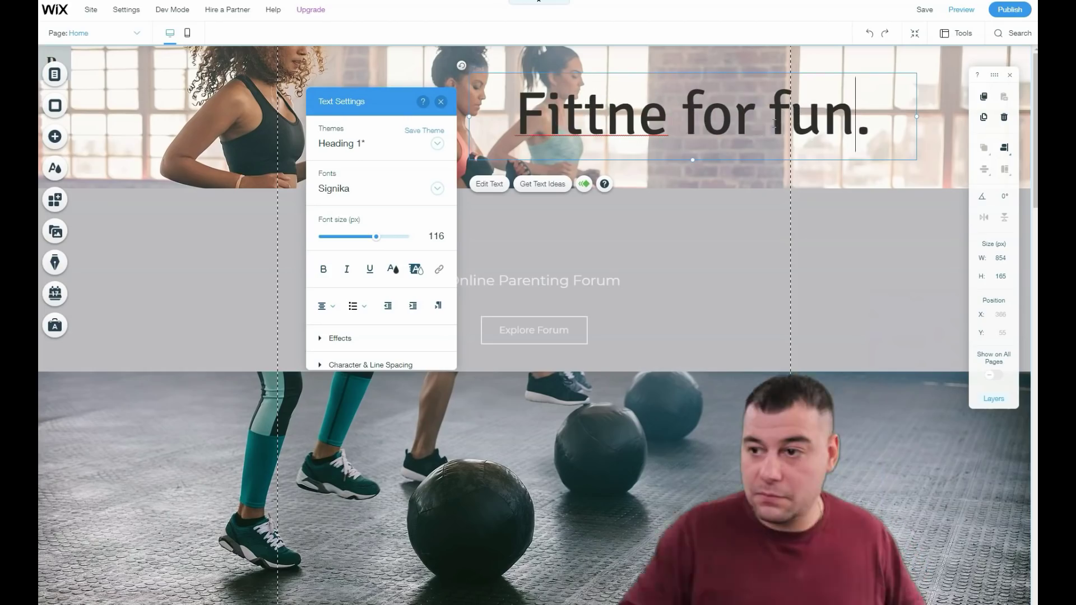
{"action": "left_click", "coordinate": [668, 118]}
{"action": "type", "text": "ss"}
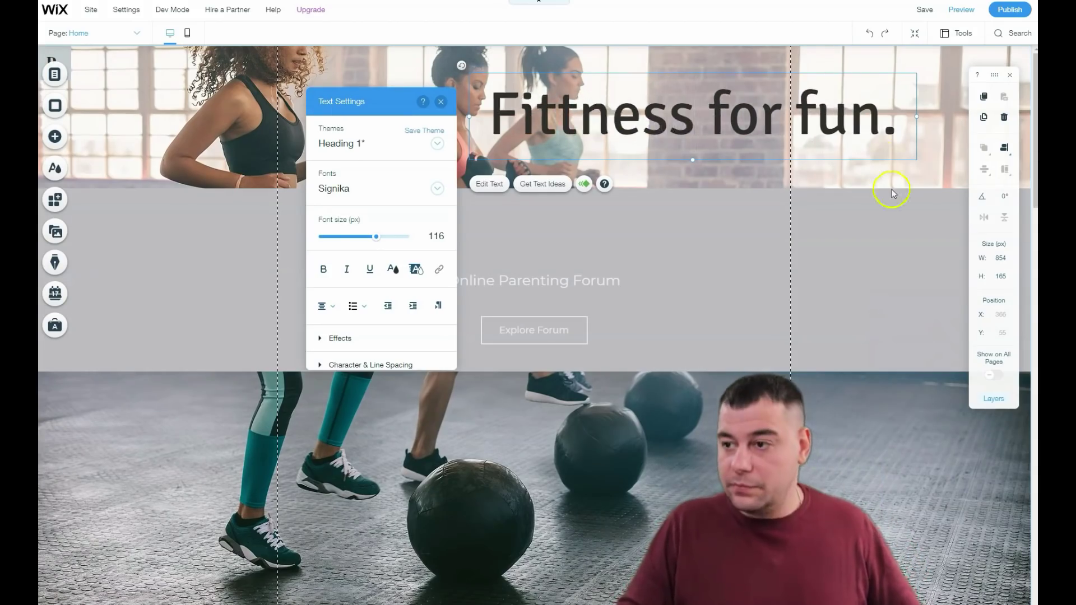
{"action": "left_click", "coordinate": [883, 203]}
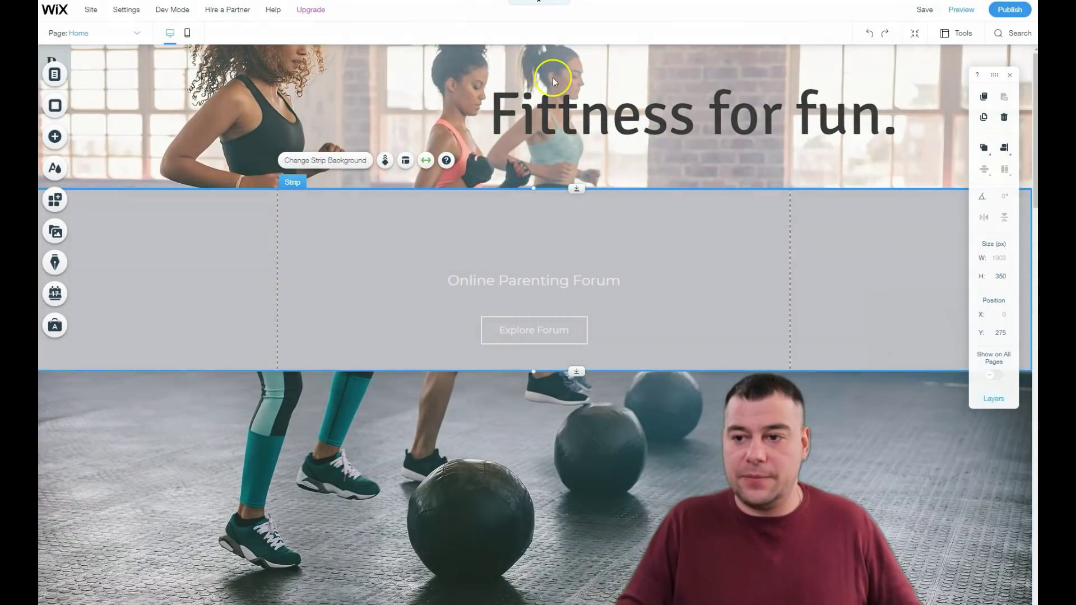
Step: Apply the Expand-In entrance animation to the 'Fittness for fun.' heading
{"action": "left_click", "coordinate": [562, 117]}
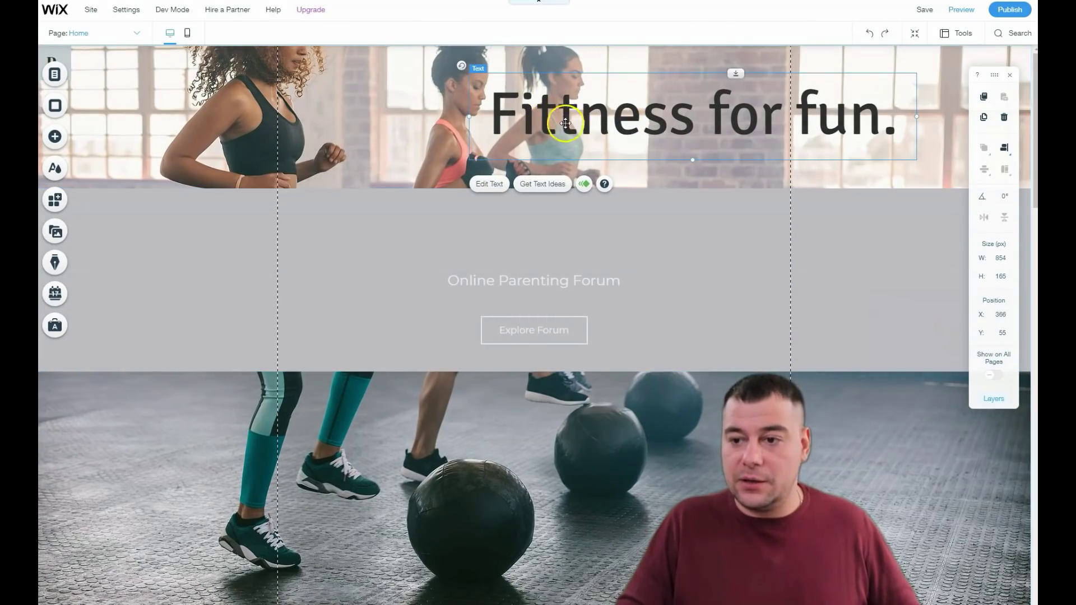
{"action": "left_click", "coordinate": [583, 187]}
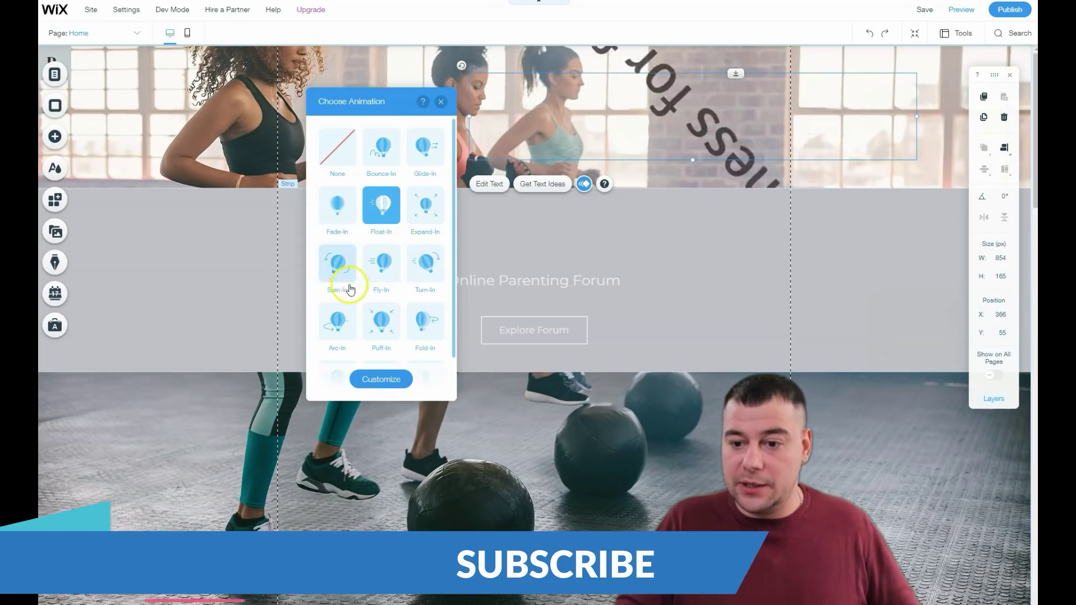
{"action": "left_click", "coordinate": [431, 202]}
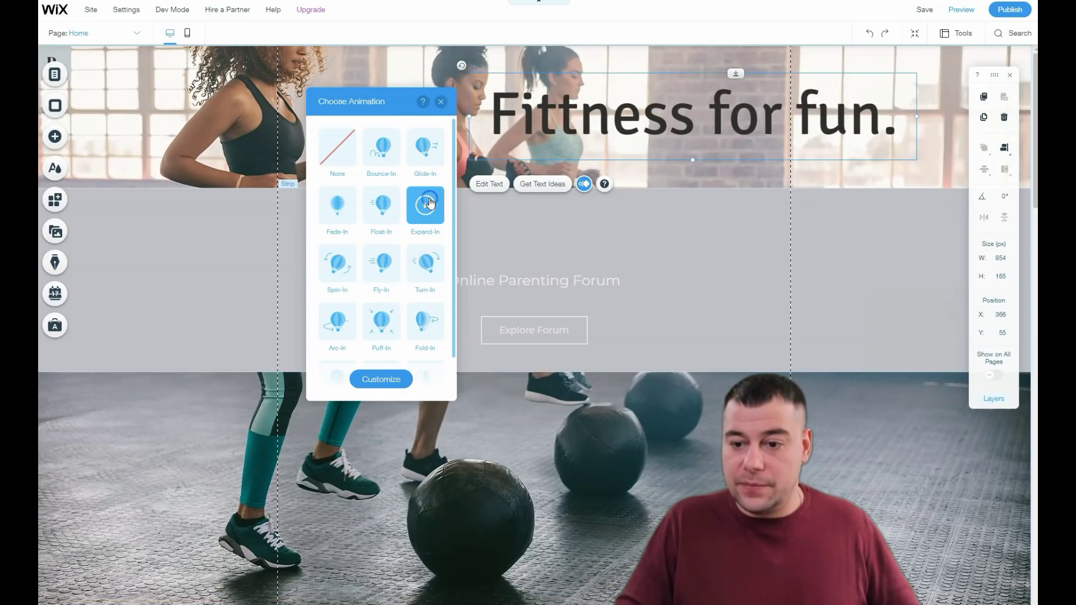
{"action": "left_click", "coordinate": [441, 101]}
{"action": "scroll", "coordinate": [453, 130], "scroll_direction": "down", "scroll_amount": 2}
{"action": "scroll", "coordinate": [497, 163], "scroll_direction": "up", "scroll_amount": 2}
Step: Change the subtitle from 'Online Parenting Forum' to 'Online Fitness Forum'
{"action": "left_click_drag", "start_coordinate": [506, 269], "coordinate": [507, 244]}
{"action": "double_click", "coordinate": [572, 247]}
{"action": "double_click", "coordinate": [522, 248]}
{"action": "type", "text": "Fittness"}
{"action": "left_click", "coordinate": [583, 253]}
{"action": "key", "text": "BackSpace"}
Step: Correct the heading's spelling so it reads 'Fitness for fun.'
{"action": "double_click", "coordinate": [560, 115]}
{"action": "left_click", "coordinate": [562, 118]}
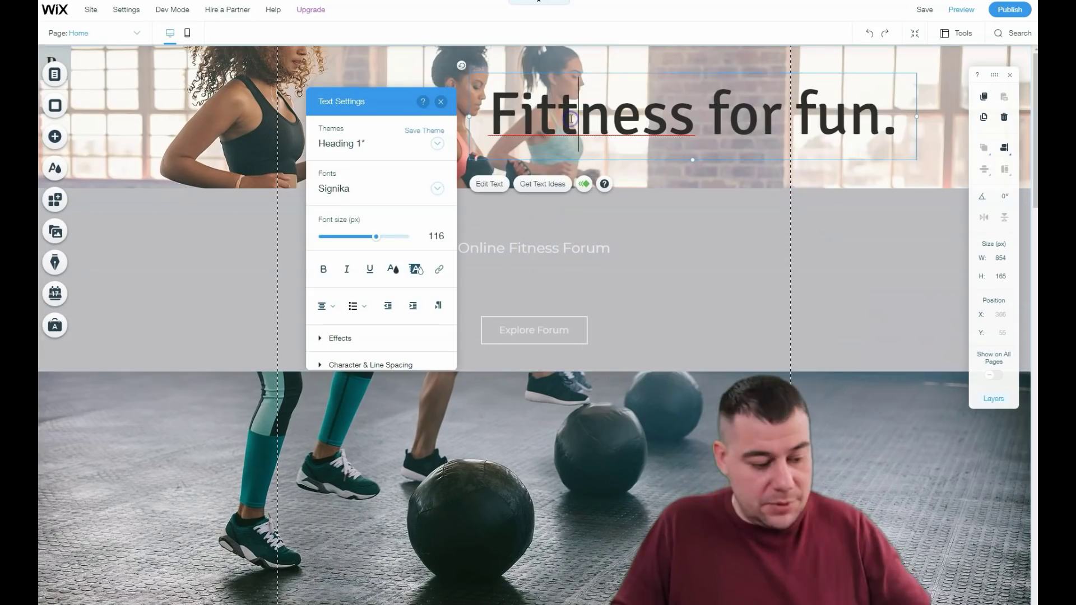
{"action": "key", "text": "BackSpace"}
Step: Nudge the 'Online Fitness Forum' subtitle slightly lower
{"action": "left_click", "coordinate": [594, 248]}
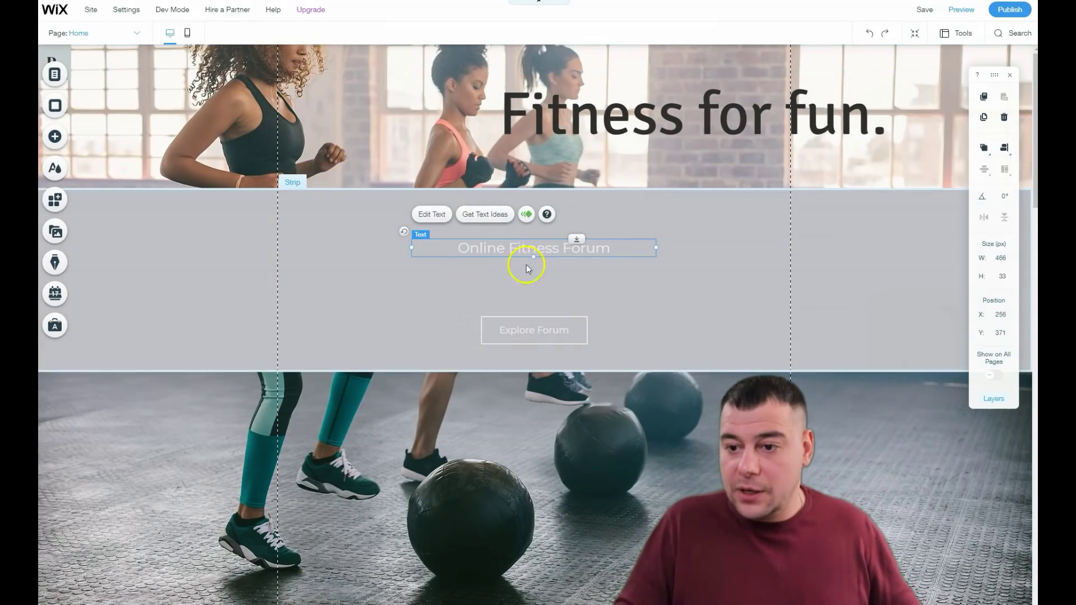
{"action": "mouse_move", "coordinate": [529, 261]}
{"action": "left_mouse_down"}
{"action": "mouse_move", "coordinate": [540, 284]}
{"action": "mouse_move", "coordinate": [537, 264]}
{"action": "mouse_move", "coordinate": [525, 269]}
{"action": "left_mouse_up"}
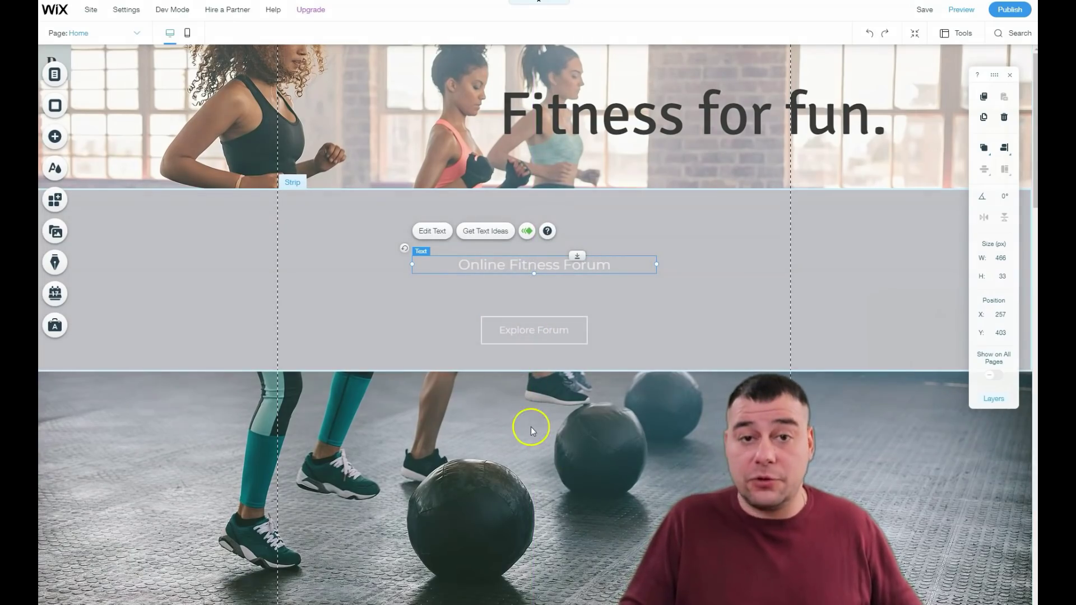
{"action": "scroll", "coordinate": [569, 356], "scroll_direction": "down", "scroll_amount": 2}
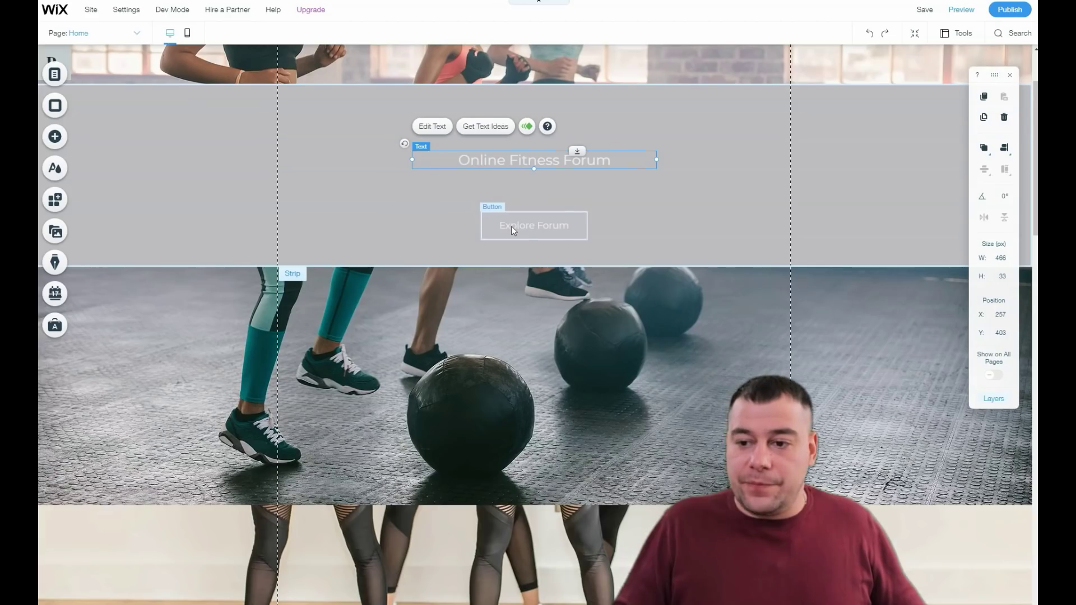
{"action": "double_click", "coordinate": [511, 226]}
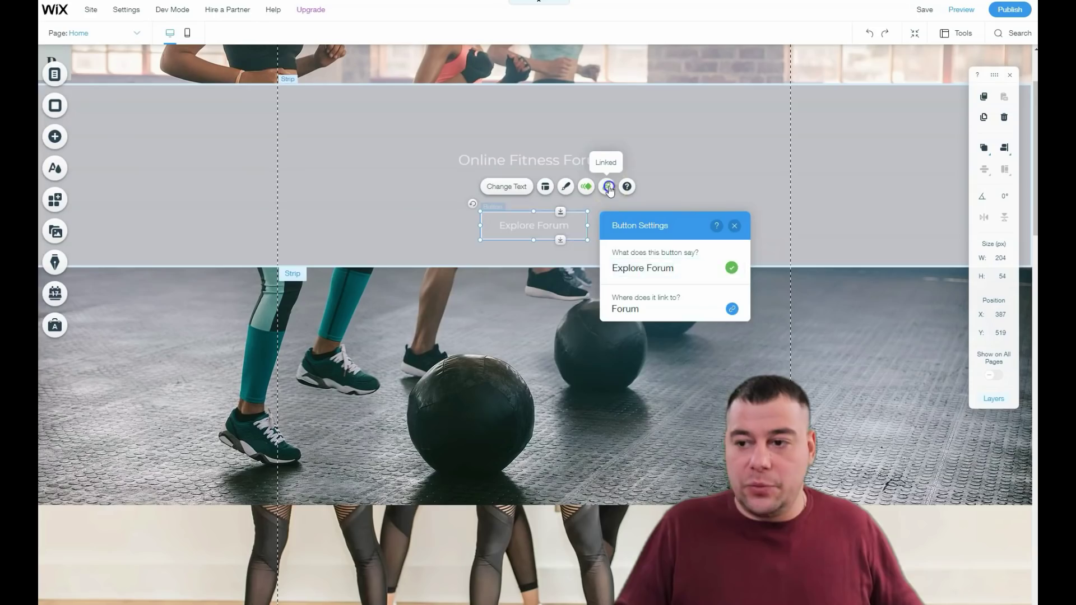
{"action": "left_click", "coordinate": [608, 187]}
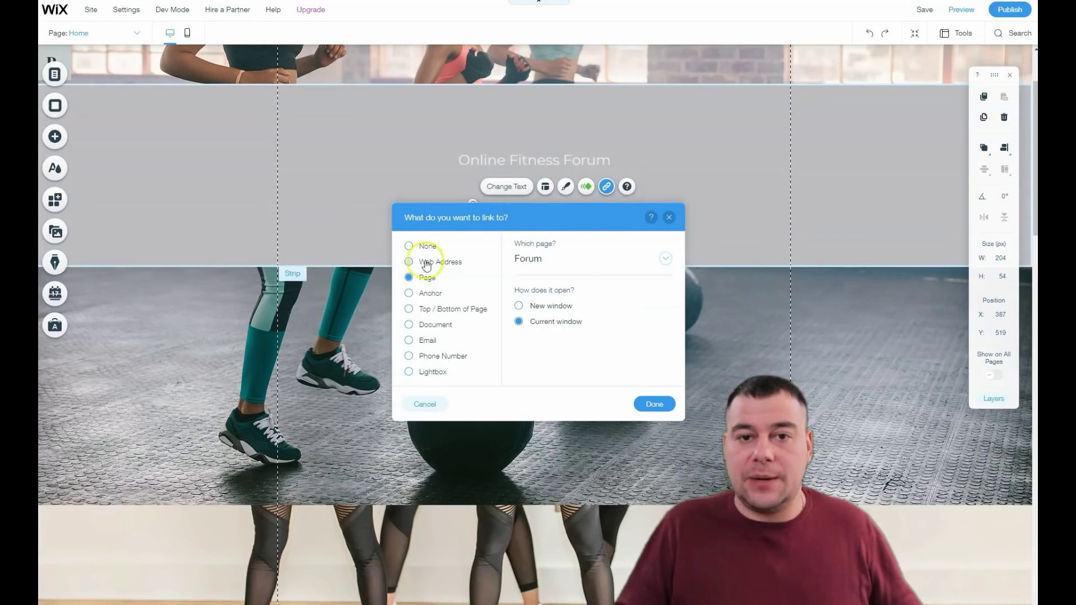
{"action": "left_click", "coordinate": [409, 341]}
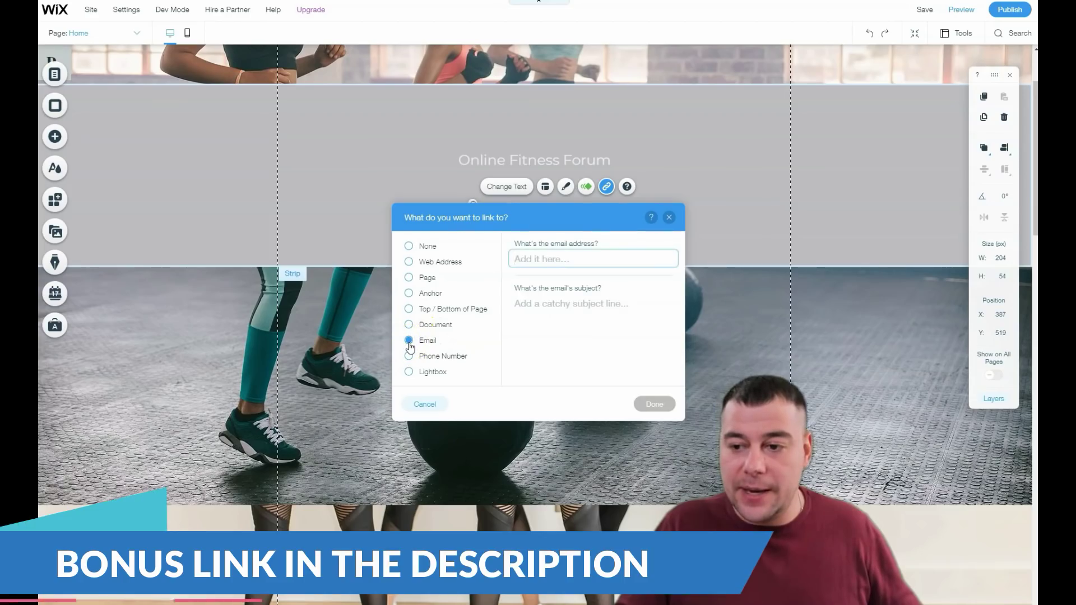
{"action": "left_click", "coordinate": [417, 341]}
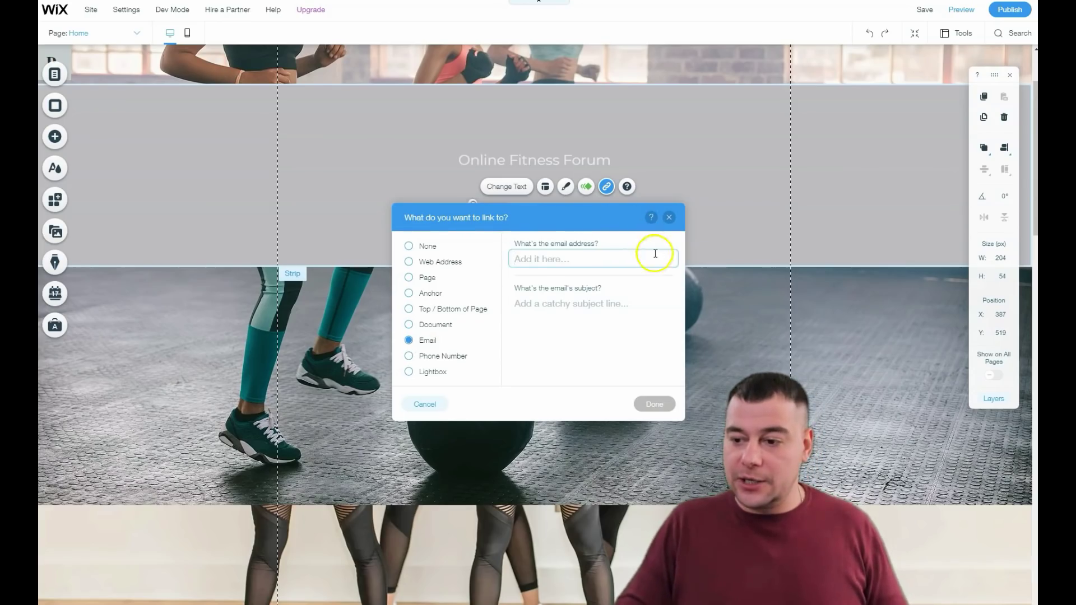
{"action": "left_click", "coordinate": [668, 217]}
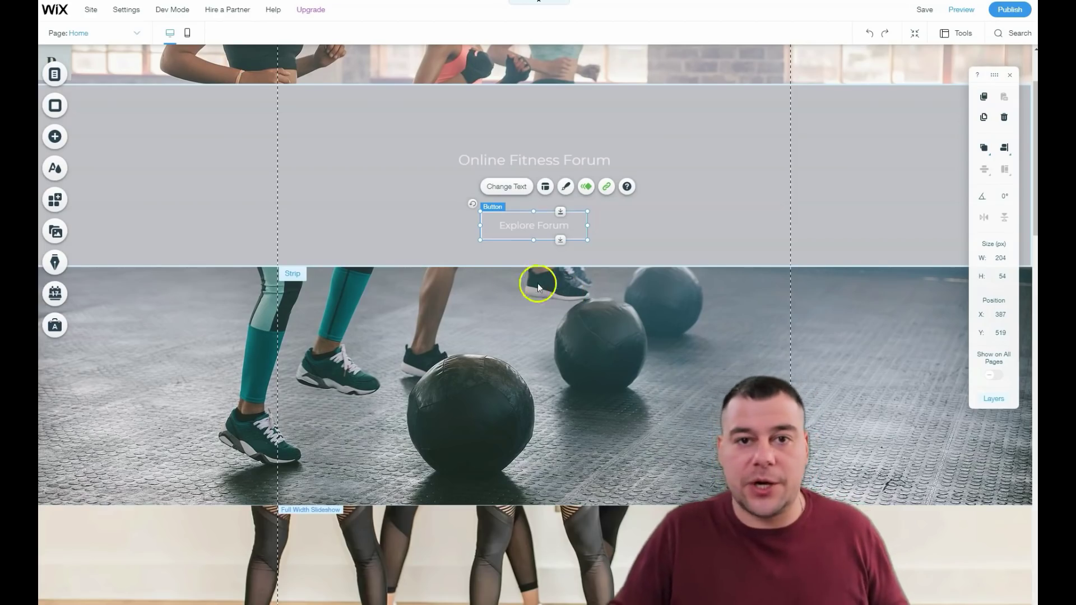
{"action": "scroll", "coordinate": [500, 300], "scroll_direction": "down", "scroll_amount": 4}
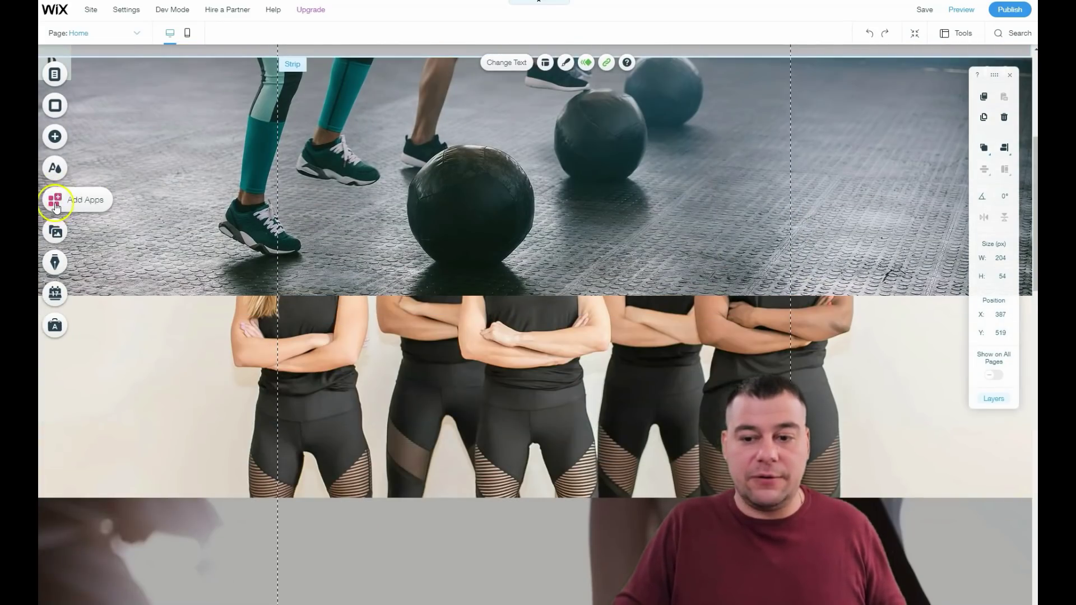
{"action": "left_click", "coordinate": [56, 207]}
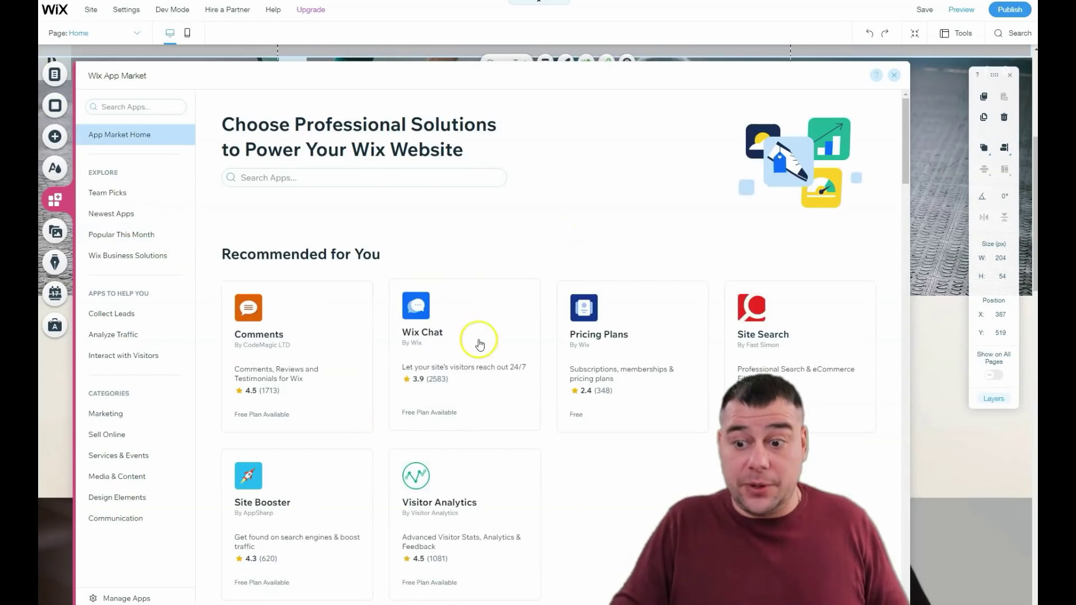
{"action": "scroll", "coordinate": [516, 360], "scroll_direction": "down", "scroll_amount": 10}
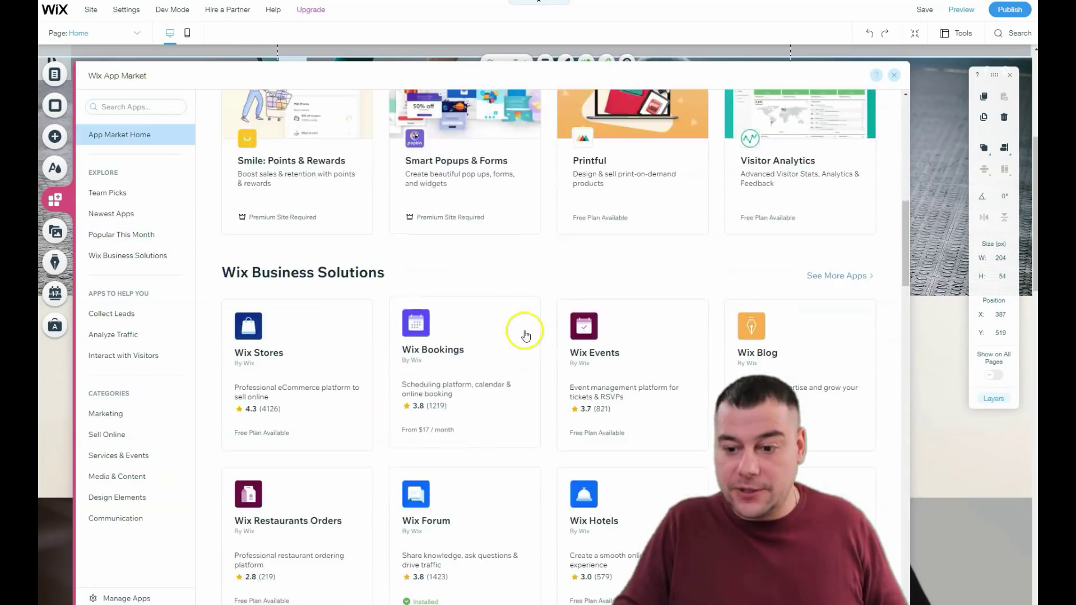
{"action": "scroll", "coordinate": [525, 335], "scroll_direction": "down", "scroll_amount": 12}
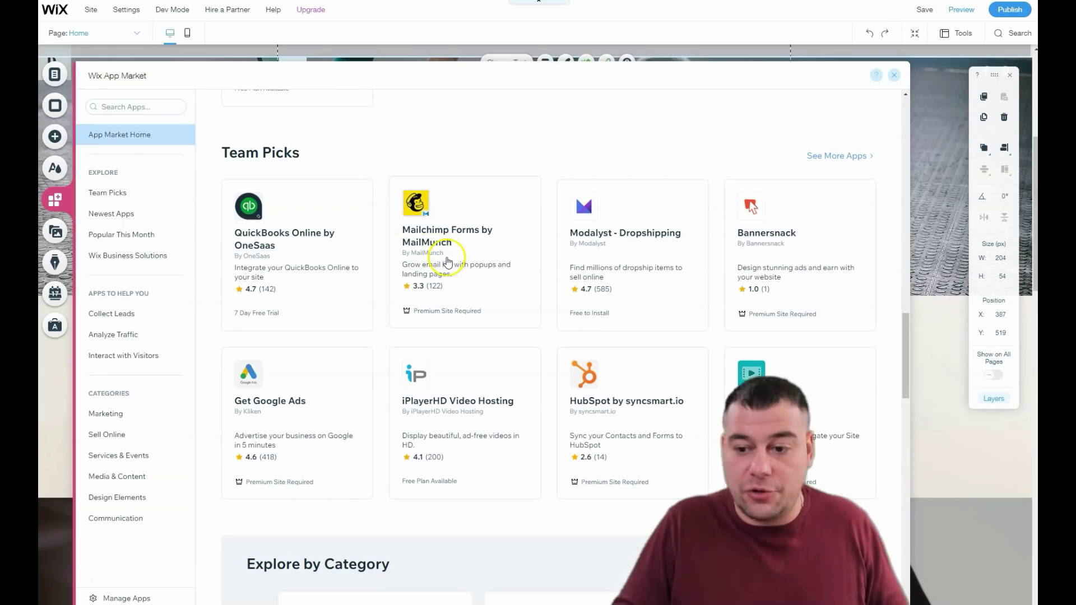
{"action": "scroll", "coordinate": [449, 261], "scroll_direction": "down", "scroll_amount": 12}
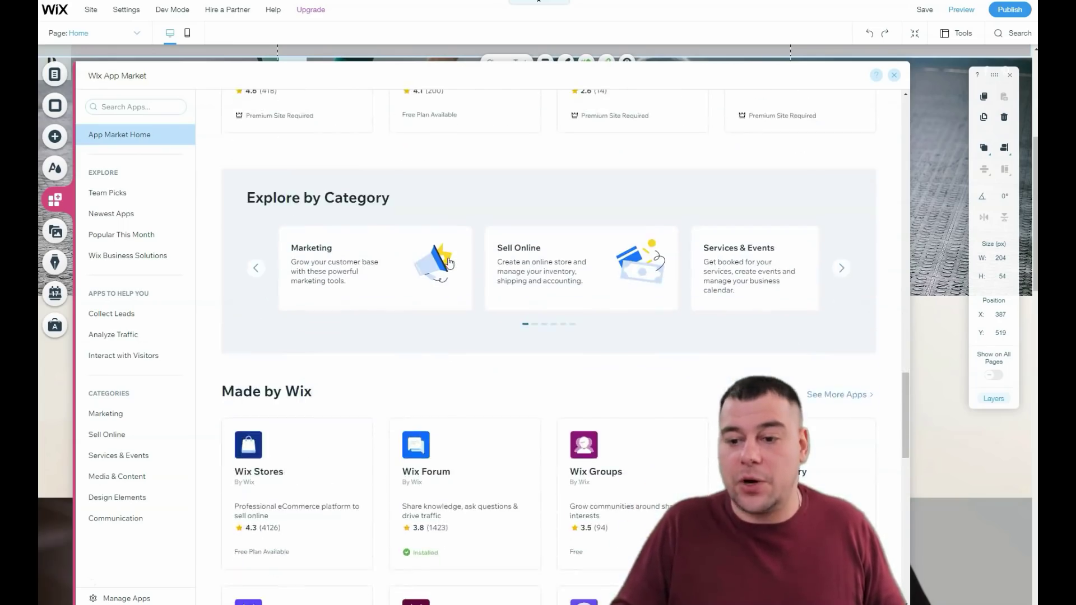
{"action": "scroll", "coordinate": [449, 262], "scroll_direction": "down", "scroll_amount": 7}
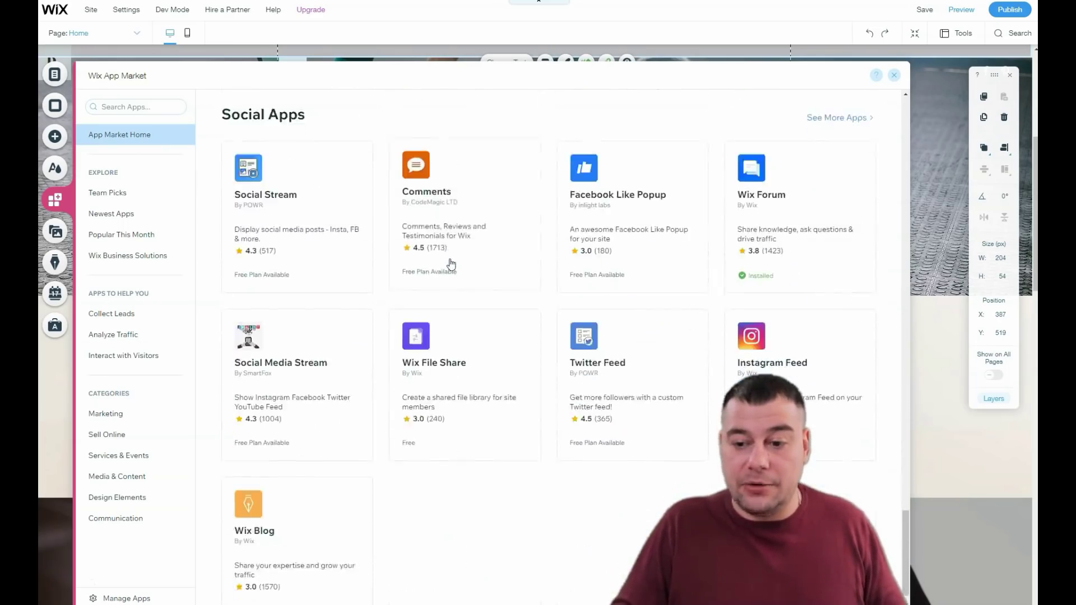
{"action": "scroll", "coordinate": [457, 266], "scroll_direction": "up", "scroll_amount": 4}
{"action": "scroll", "coordinate": [457, 266], "scroll_direction": "down", "scroll_amount": 4}
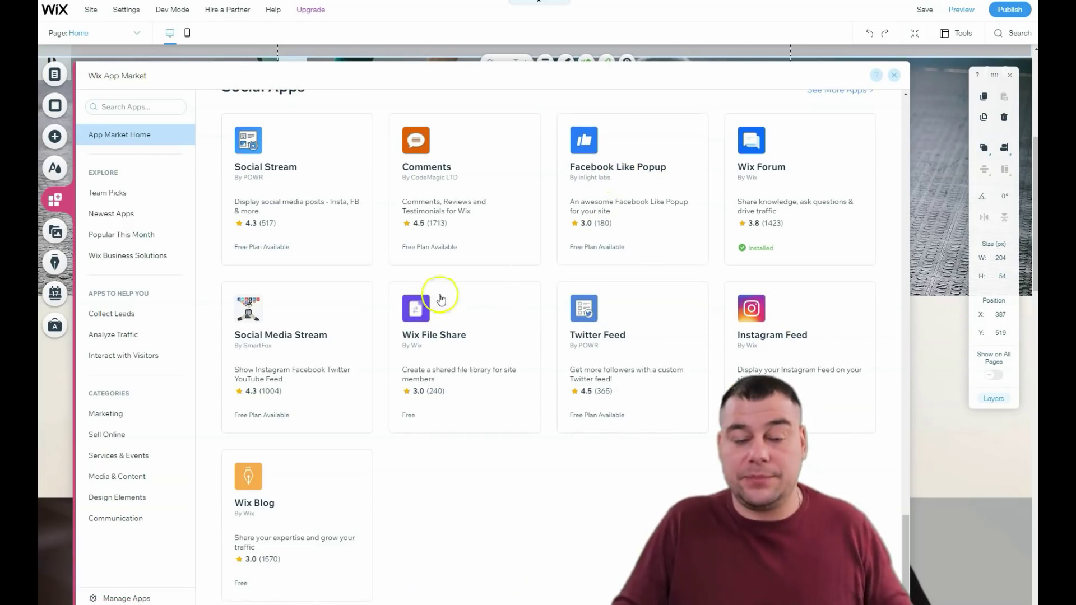
{"action": "scroll", "coordinate": [234, 240], "scroll_direction": "up", "scroll_amount": 5}
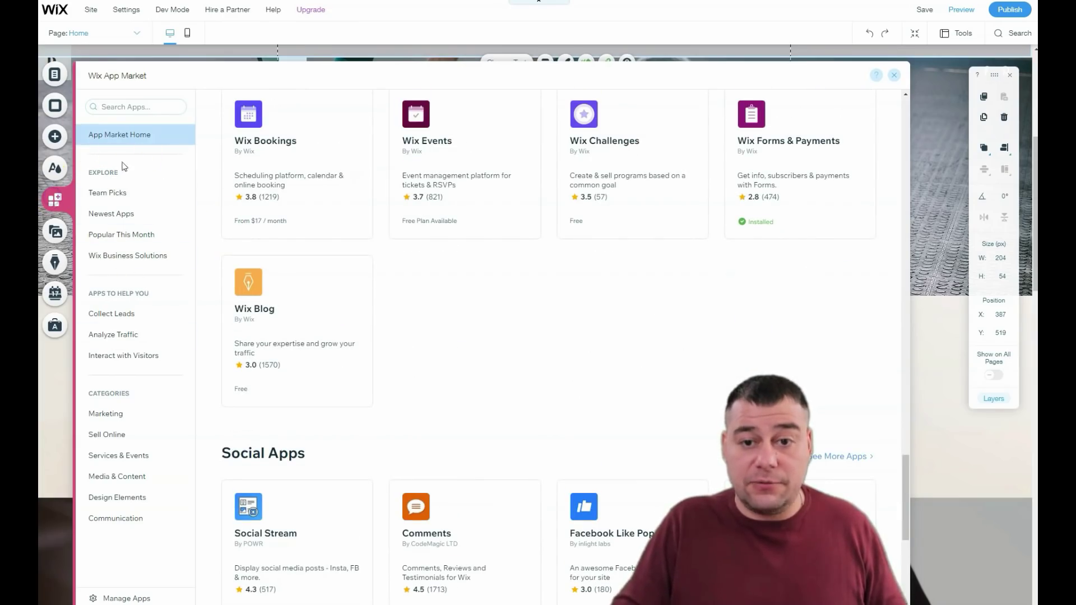
{"action": "left_click", "coordinate": [894, 75]}
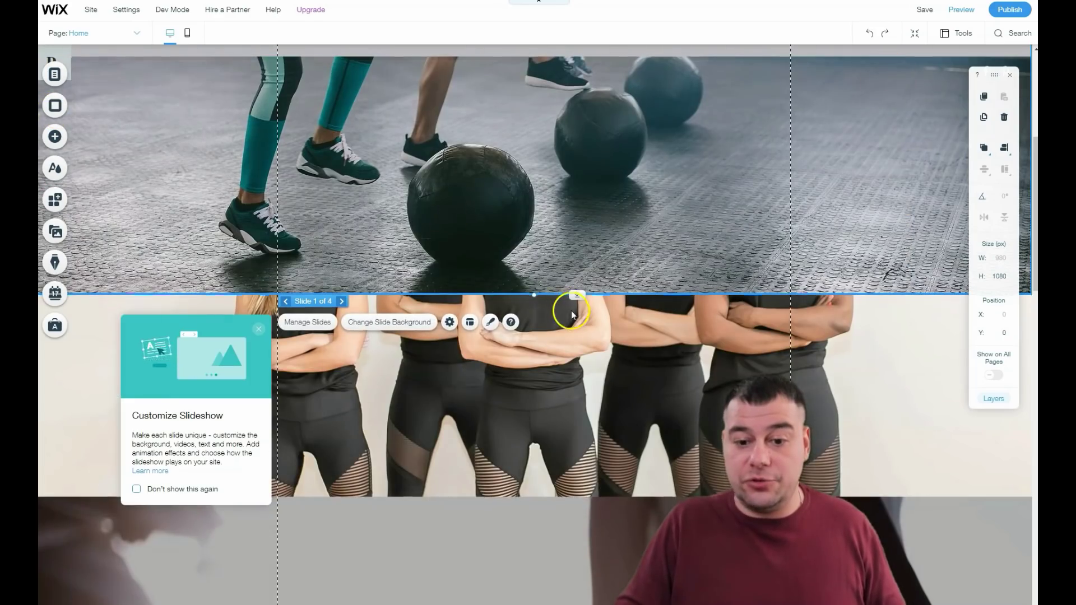
Step: Dismiss the slideshow tips and choose an image background for the YOUR BRAND strip
{"action": "scroll", "coordinate": [564, 308], "scroll_direction": "down", "scroll_amount": 5}
{"action": "left_click", "coordinate": [256, 330]}
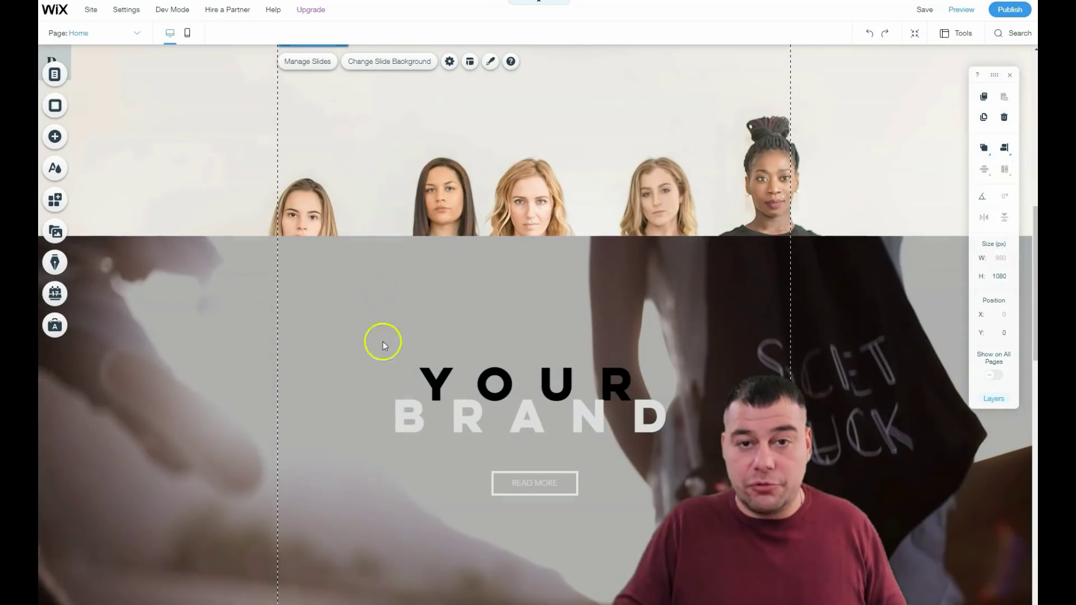
{"action": "scroll", "coordinate": [266, 331], "scroll_direction": "down", "scroll_amount": 1}
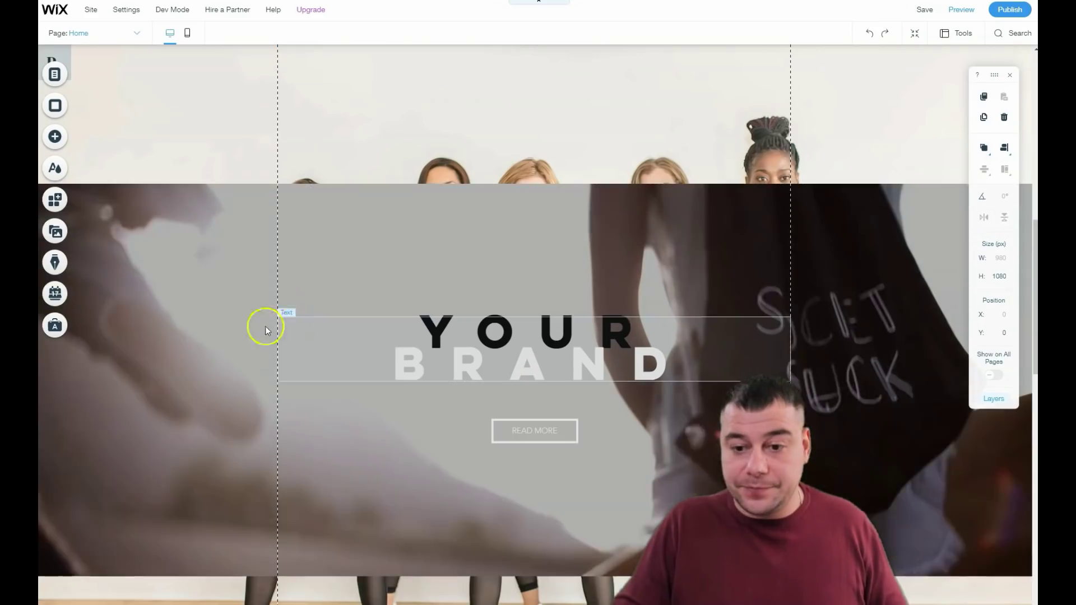
{"action": "right_click", "coordinate": [209, 321]}
{"action": "left_click", "coordinate": [180, 334]}
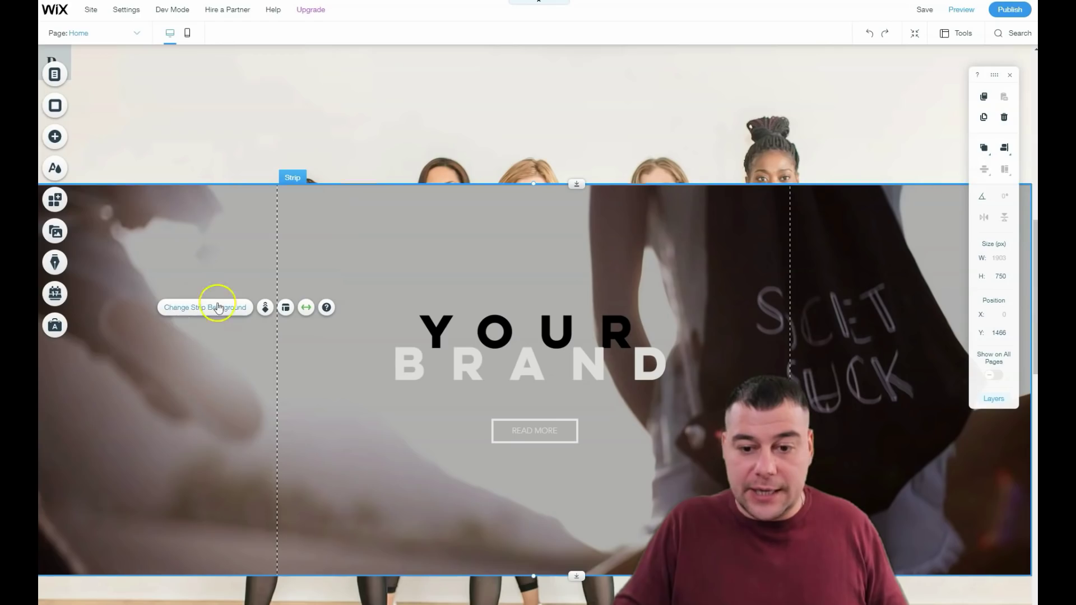
{"action": "left_click", "coordinate": [186, 307]}
{"action": "left_click", "coordinate": [190, 251]}
Step: Search the image library for 'fitness' and apply the women's lunge workout photo
{"action": "left_click", "coordinate": [390, 124]}
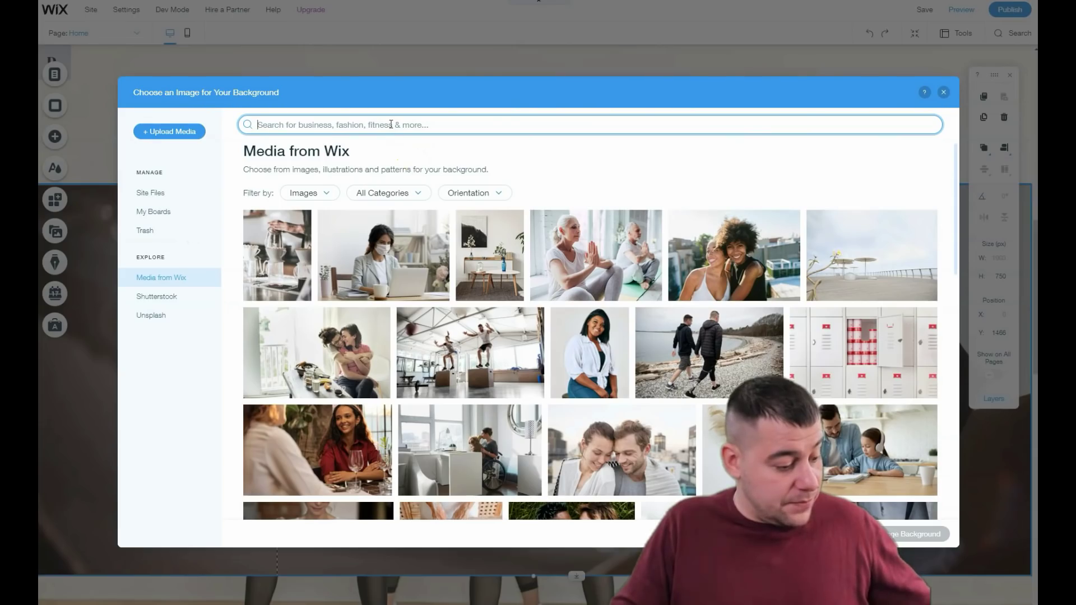
{"action": "type", "text": "fit"}
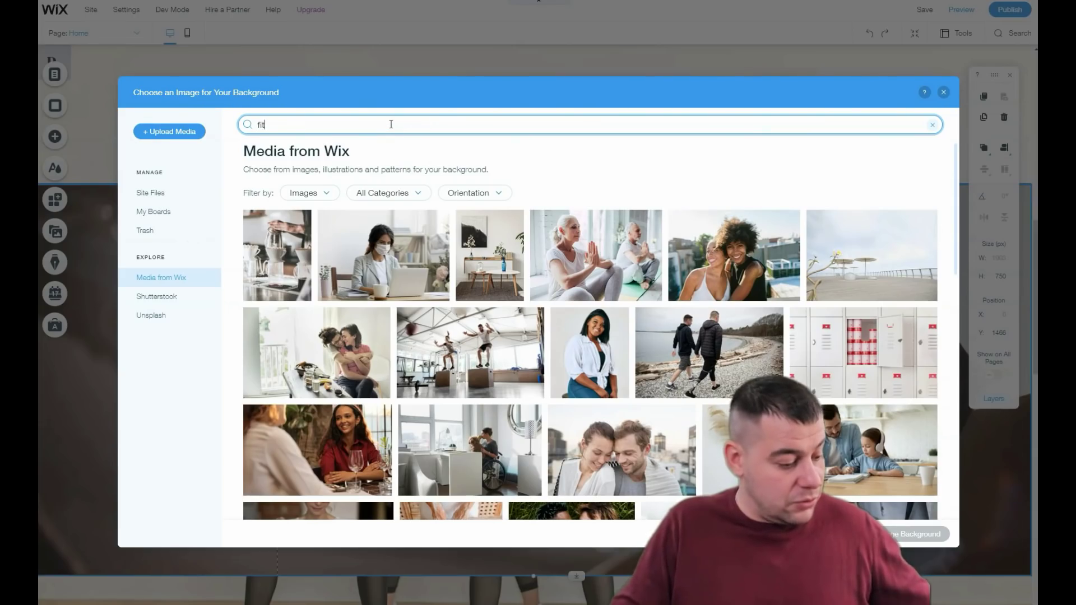
{"action": "type", "text": "ness"}
{"action": "key", "text": "Return"}
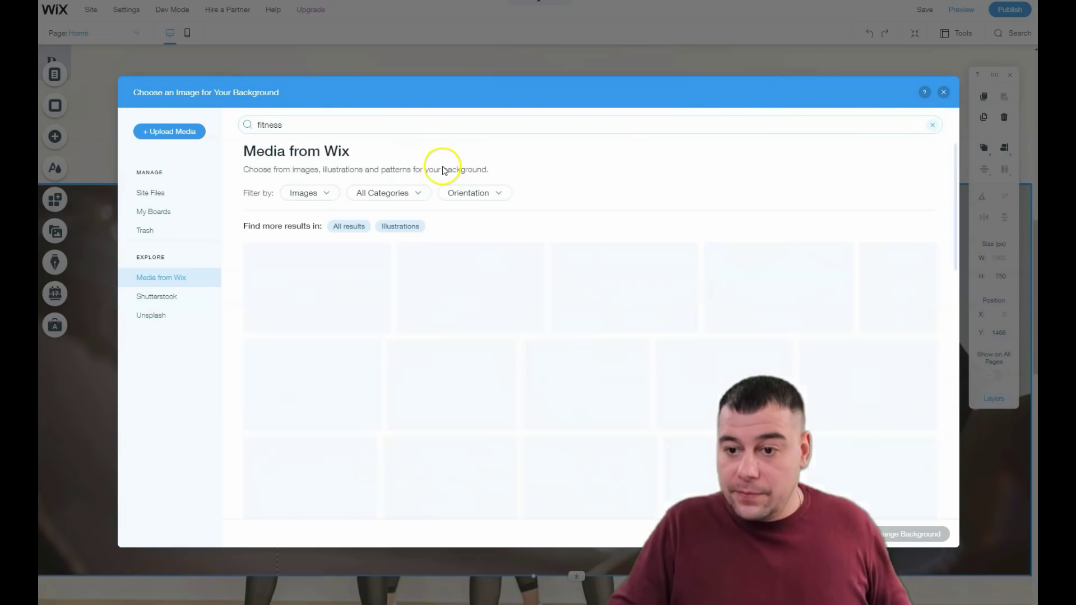
{"action": "scroll", "coordinate": [516, 295], "scroll_direction": "down", "scroll_amount": 3}
{"action": "left_click", "coordinate": [454, 328]}
{"action": "left_click", "coordinate": [901, 535]}
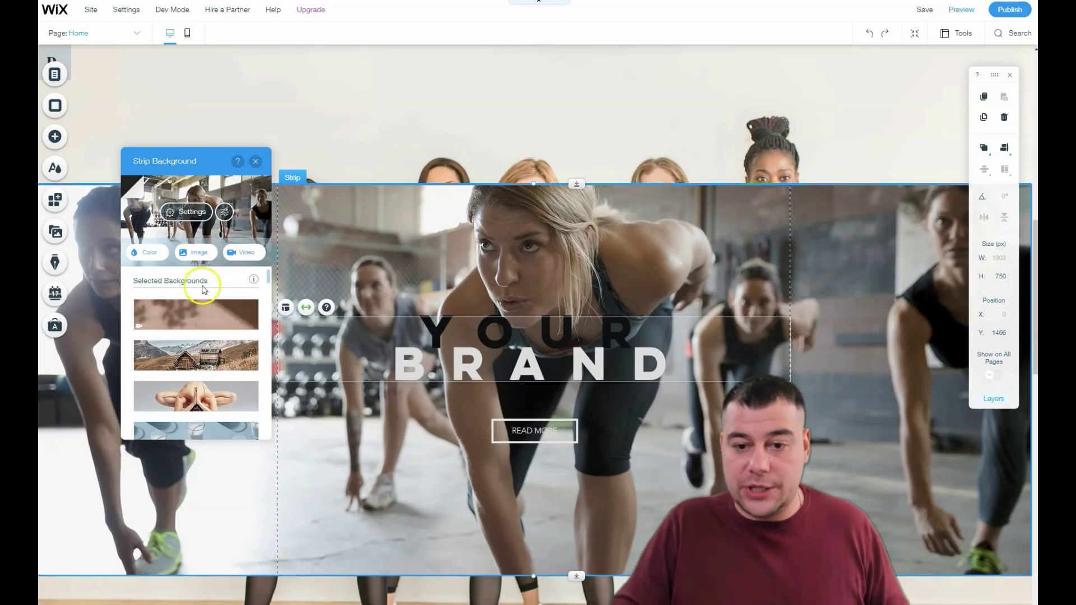
Step: Set the strip's workout photo to 48% opacity over a white backing colour
{"action": "left_click", "coordinate": [199, 211]}
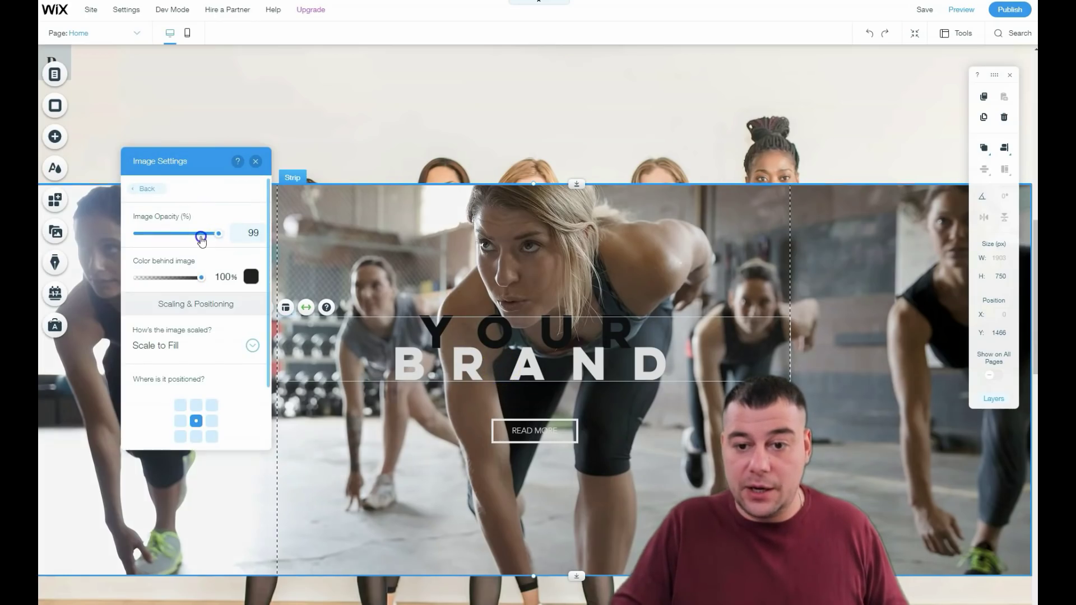
{"action": "left_click_drag", "start_coordinate": [201, 240], "coordinate": [178, 234]}
{"action": "left_click", "coordinate": [251, 277]}
{"action": "left_click", "coordinate": [300, 425]}
{"action": "left_click", "coordinate": [314, 427]}
{"action": "left_click", "coordinate": [298, 426]}
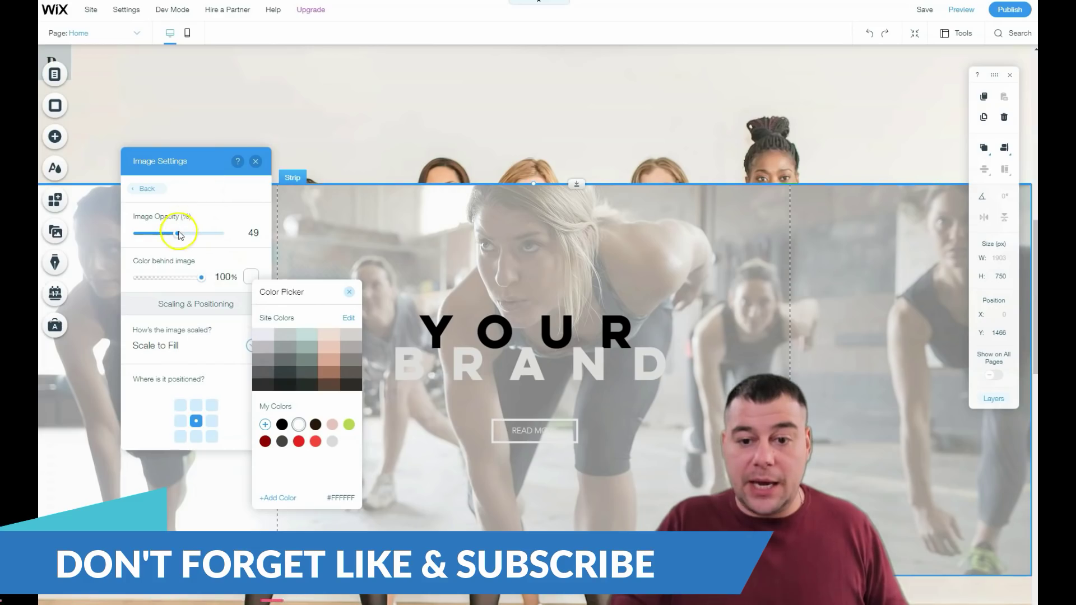
{"action": "left_click", "coordinate": [187, 237]}
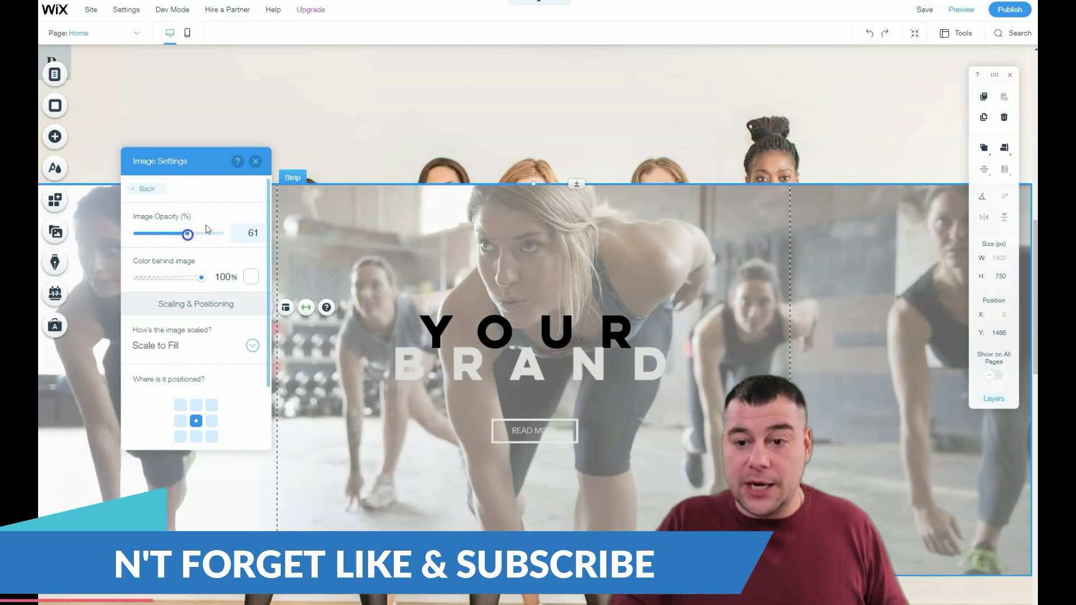
{"action": "left_click", "coordinate": [256, 161]}
{"action": "scroll", "coordinate": [608, 387], "scroll_direction": "down", "scroll_amount": 3}
{"action": "scroll", "coordinate": [608, 387], "scroll_direction": "up", "scroll_amount": 12}
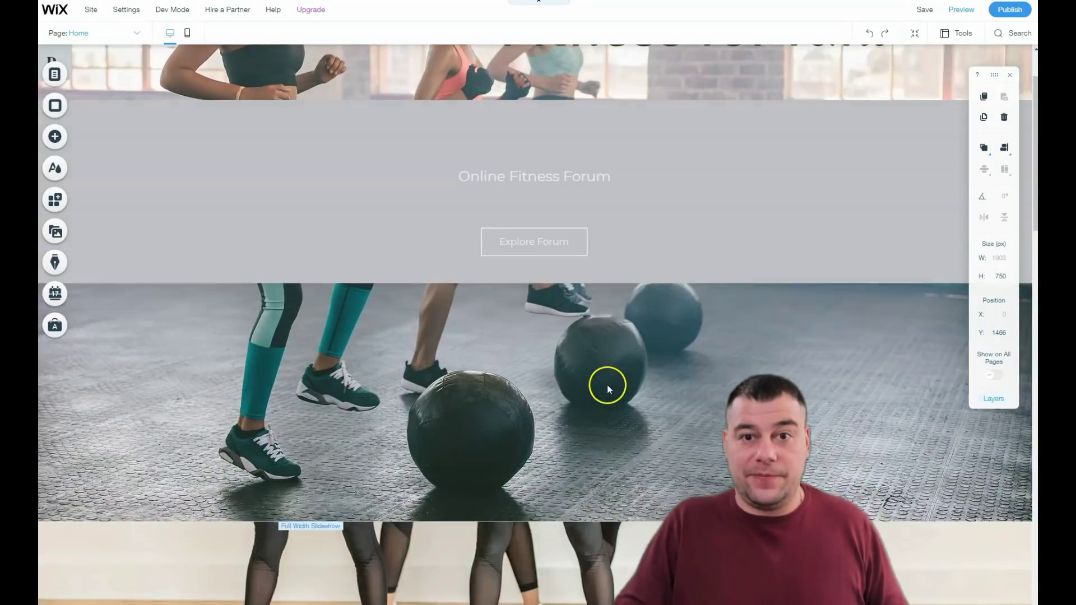
{"action": "scroll", "coordinate": [608, 387], "scroll_direction": "down", "scroll_amount": 3}
{"action": "scroll", "coordinate": [607, 384], "scroll_direction": "up", "scroll_amount": 10}
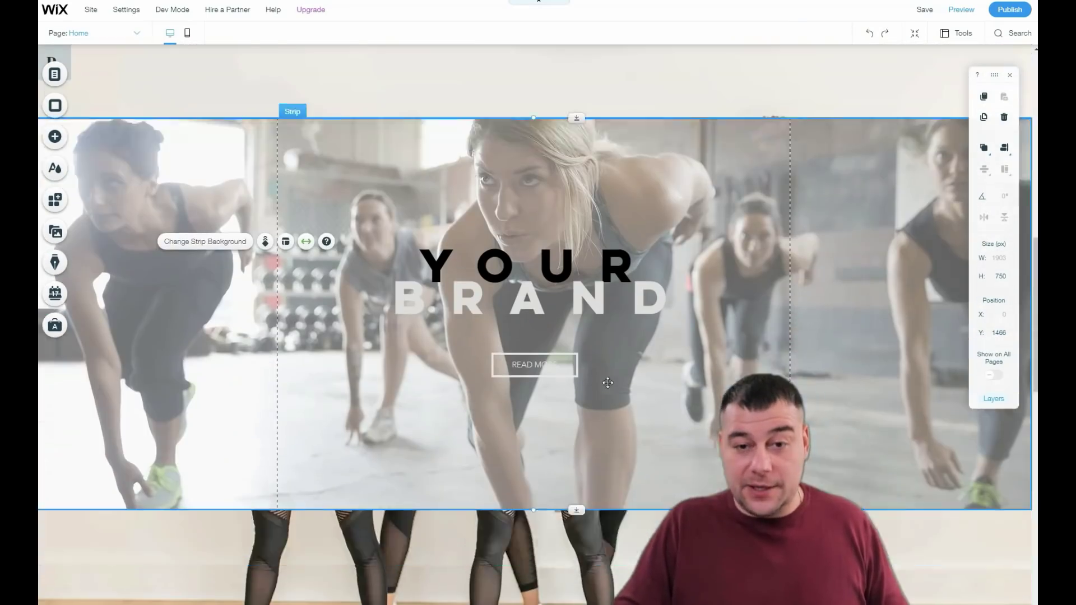
{"action": "scroll", "coordinate": [607, 381], "scroll_direction": "down", "scroll_amount": 3}
{"action": "left_click", "coordinate": [591, 379]}
{"action": "scroll", "coordinate": [560, 370], "scroll_direction": "down", "scroll_amount": 4}
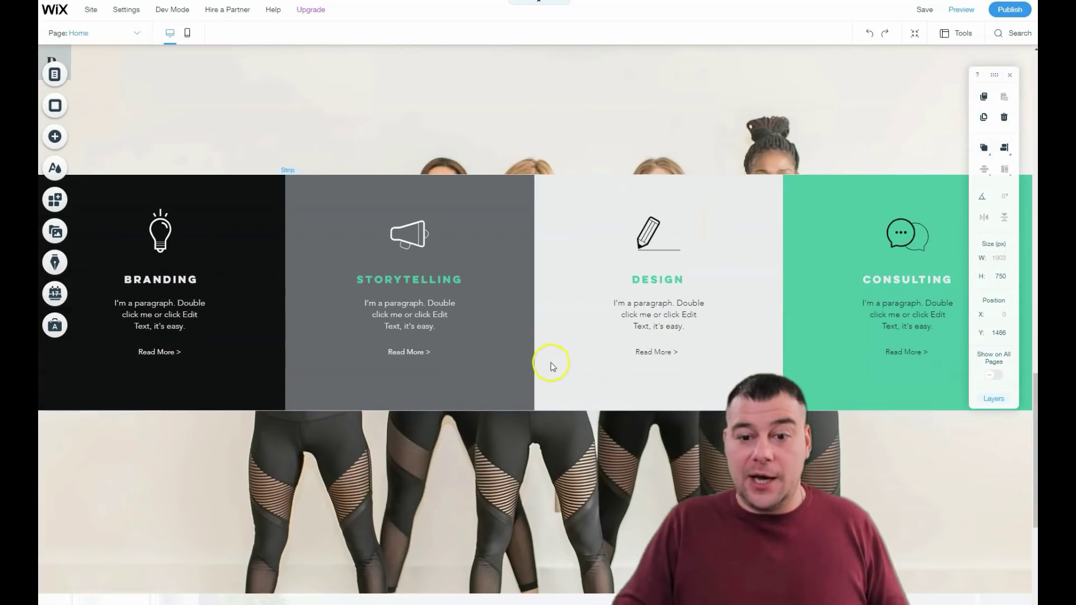
{"action": "scroll", "coordinate": [204, 229], "scroll_direction": "up", "scroll_amount": 10}
{"action": "scroll", "coordinate": [268, 303], "scroll_direction": "up", "scroll_amount": 2}
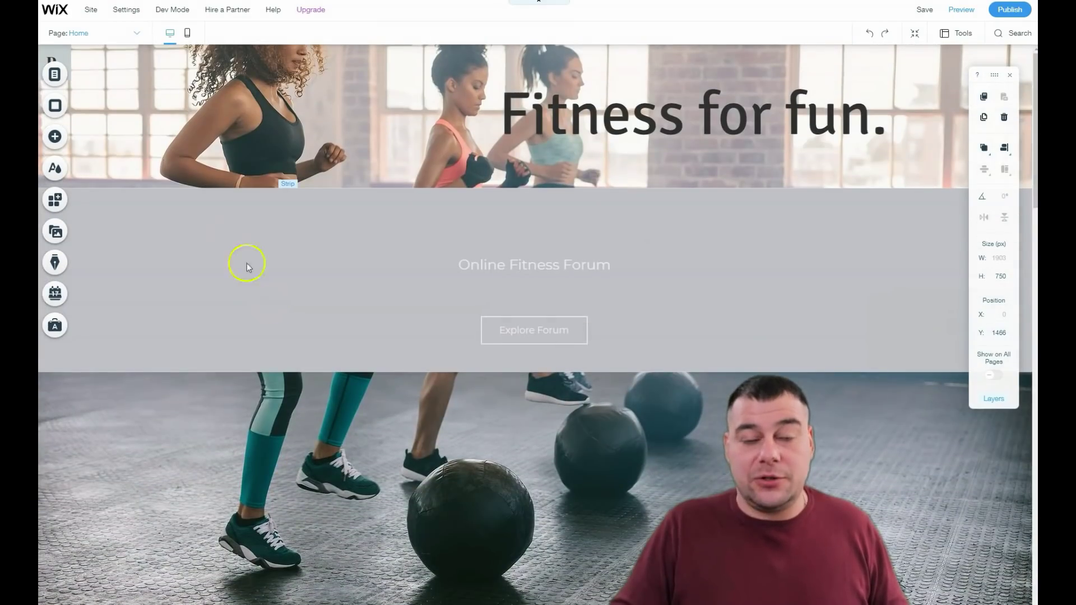